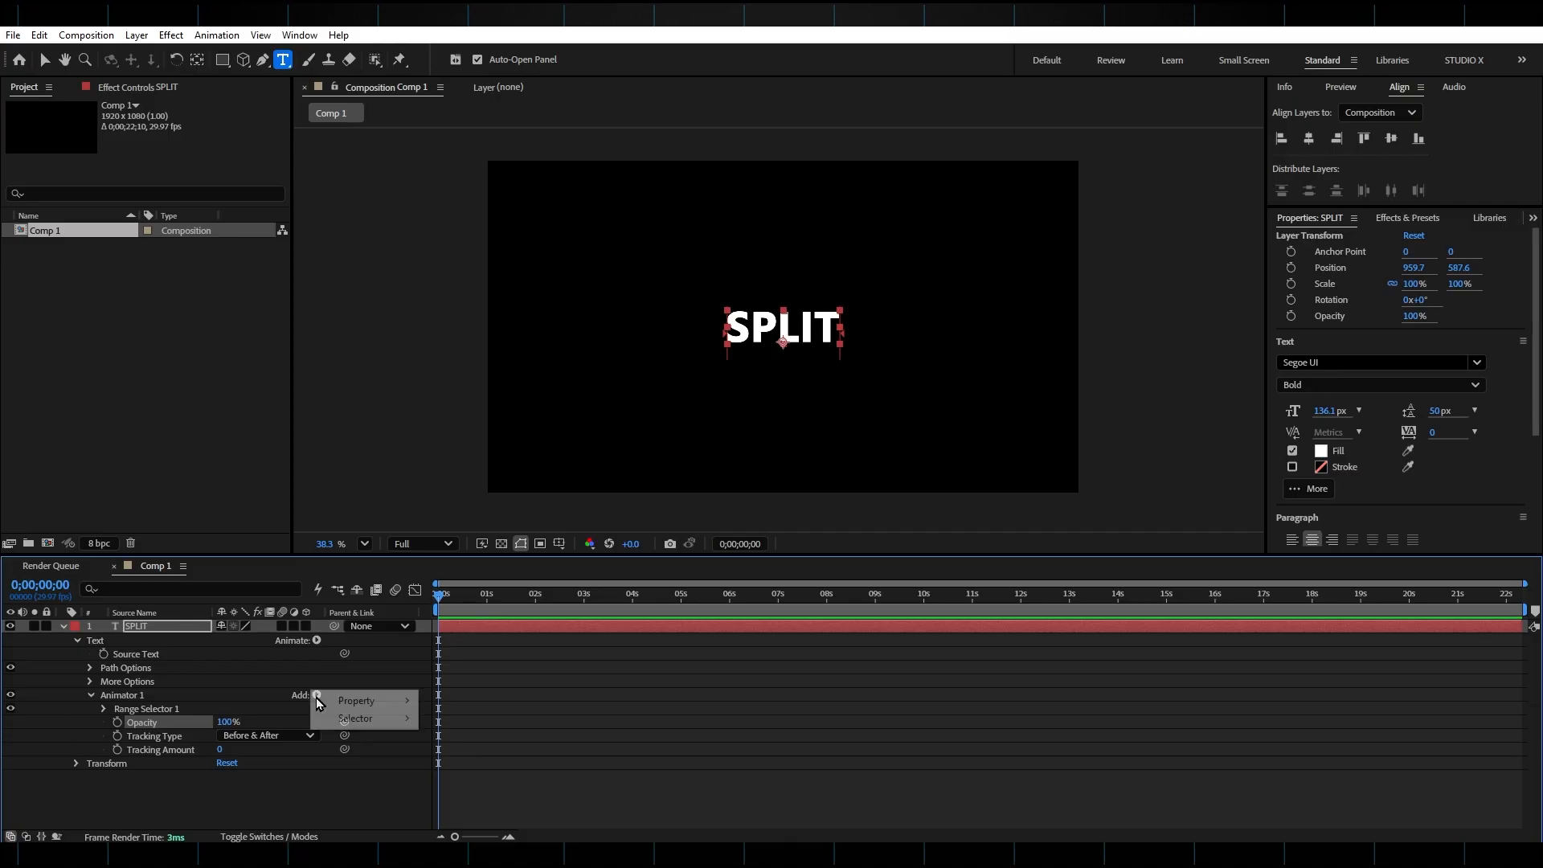
Add a Position property to Animator 1 and set it to 0,60.
left_click(624, 308)
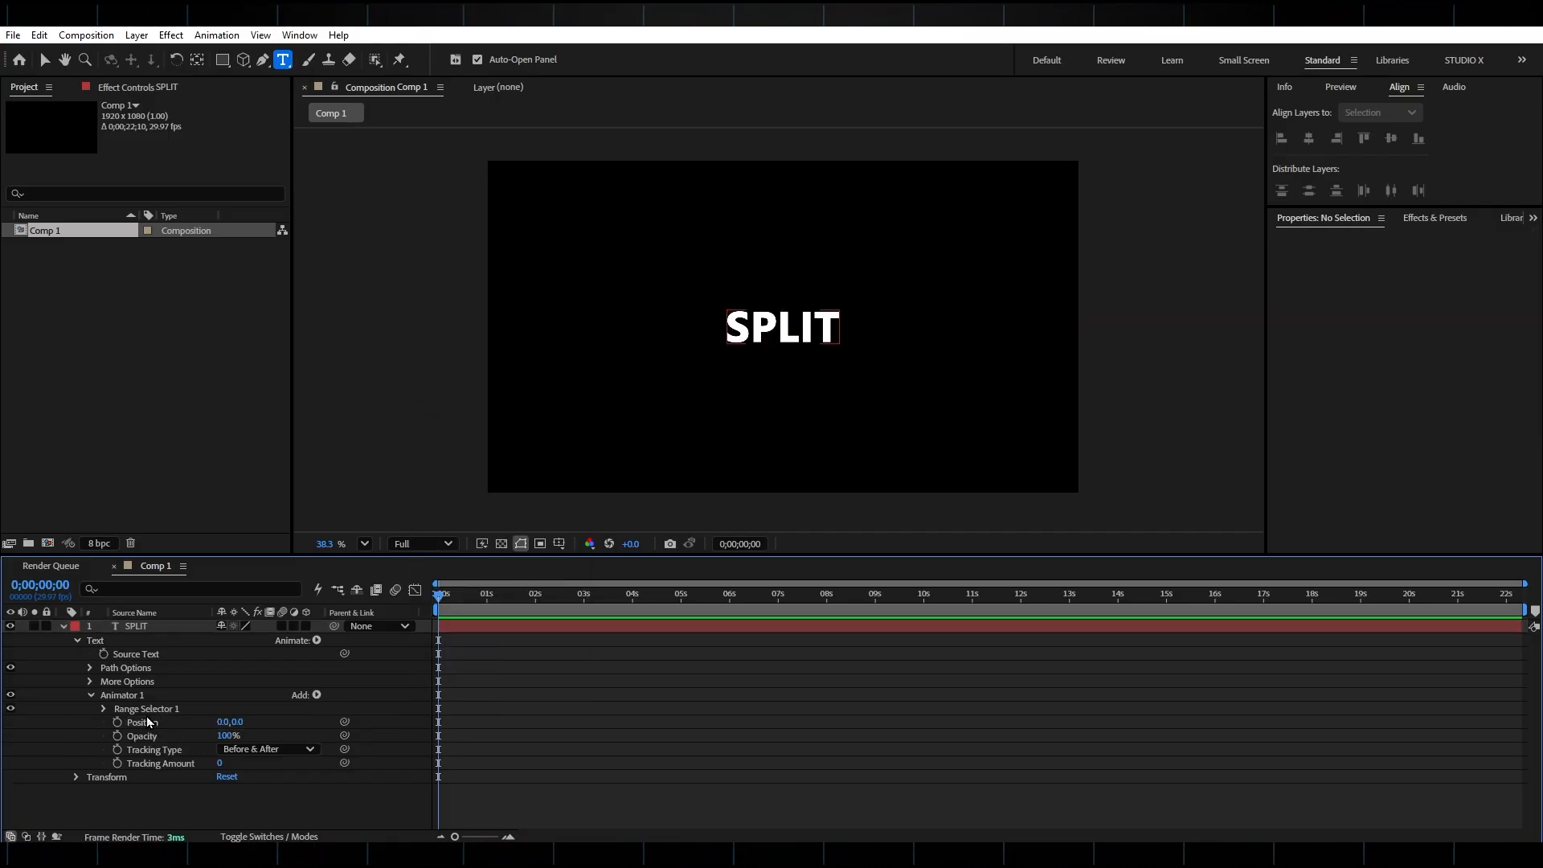
left_click(239, 723)
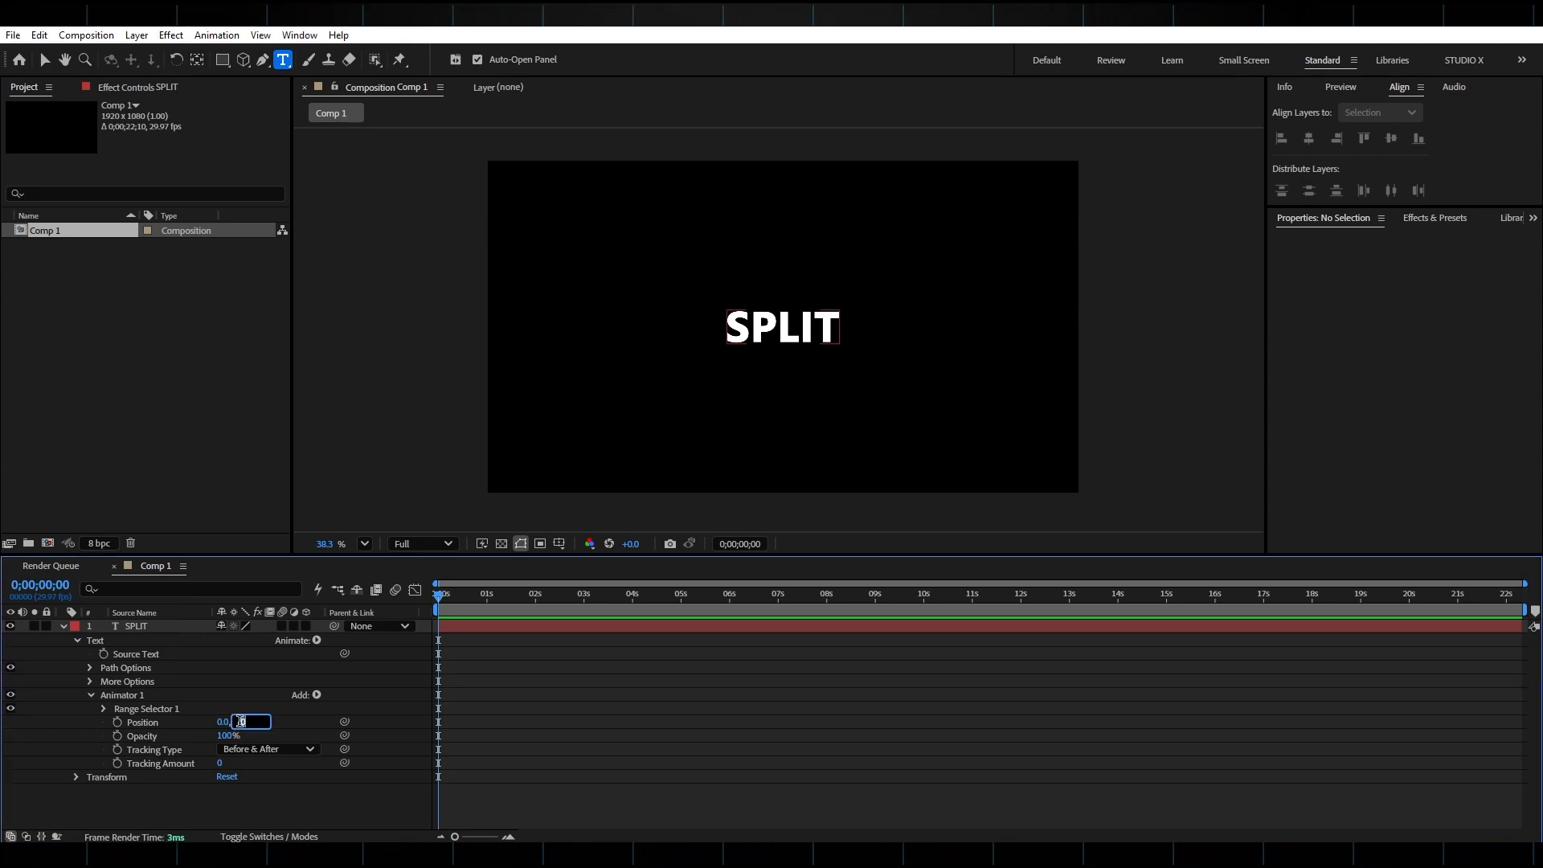
type("60")
key("Return")
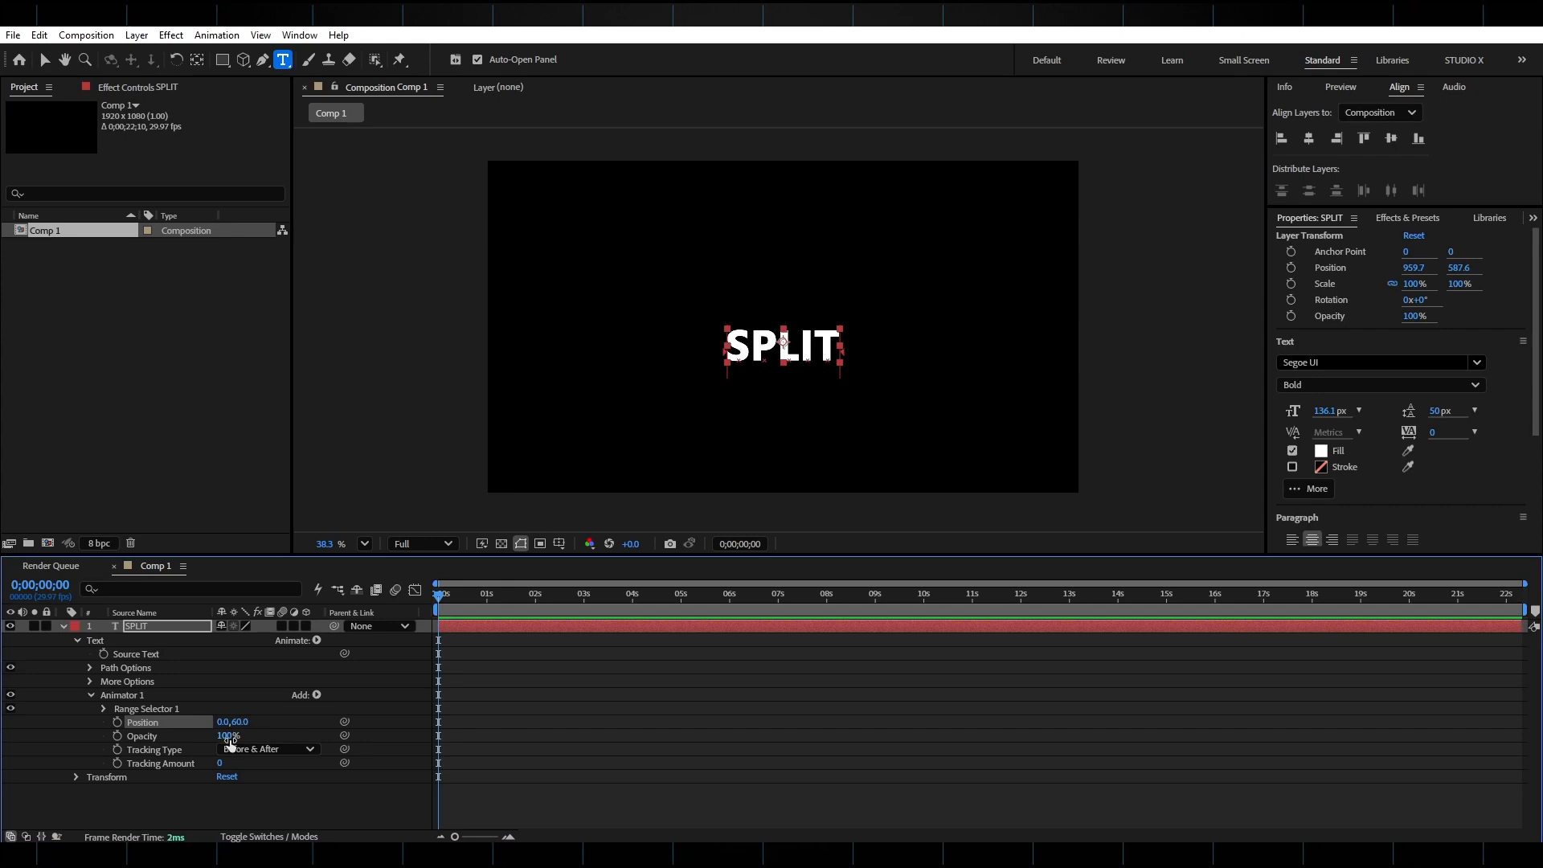
Set the animator's Opacity to 0% and its Tracking Amount to -150.
left_click_drag(229, 737, 135, 747)
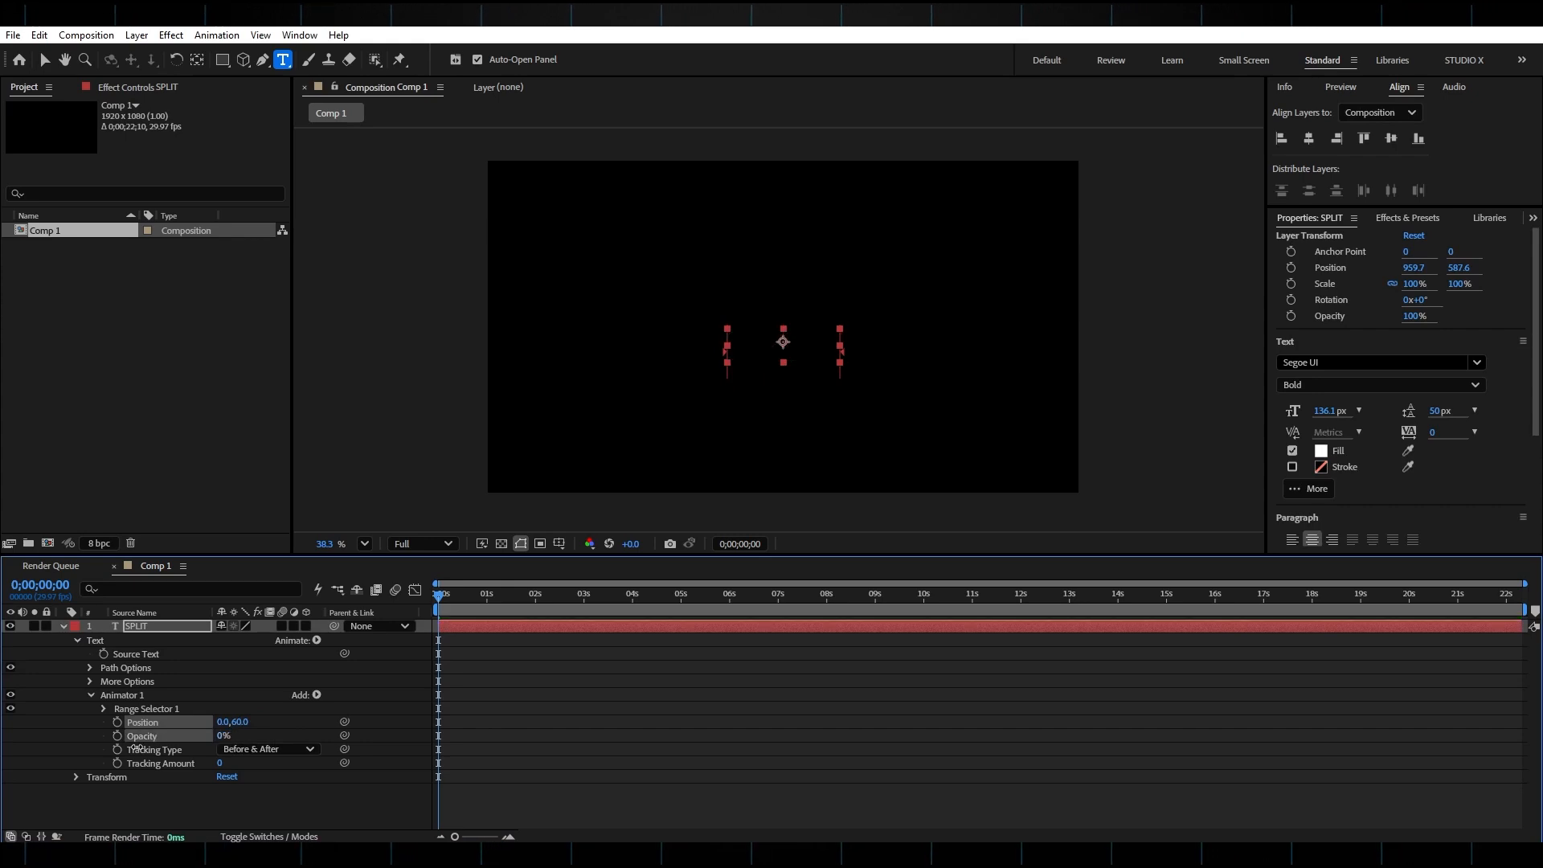
left_click(221, 763)
type("-150")
key("Return")
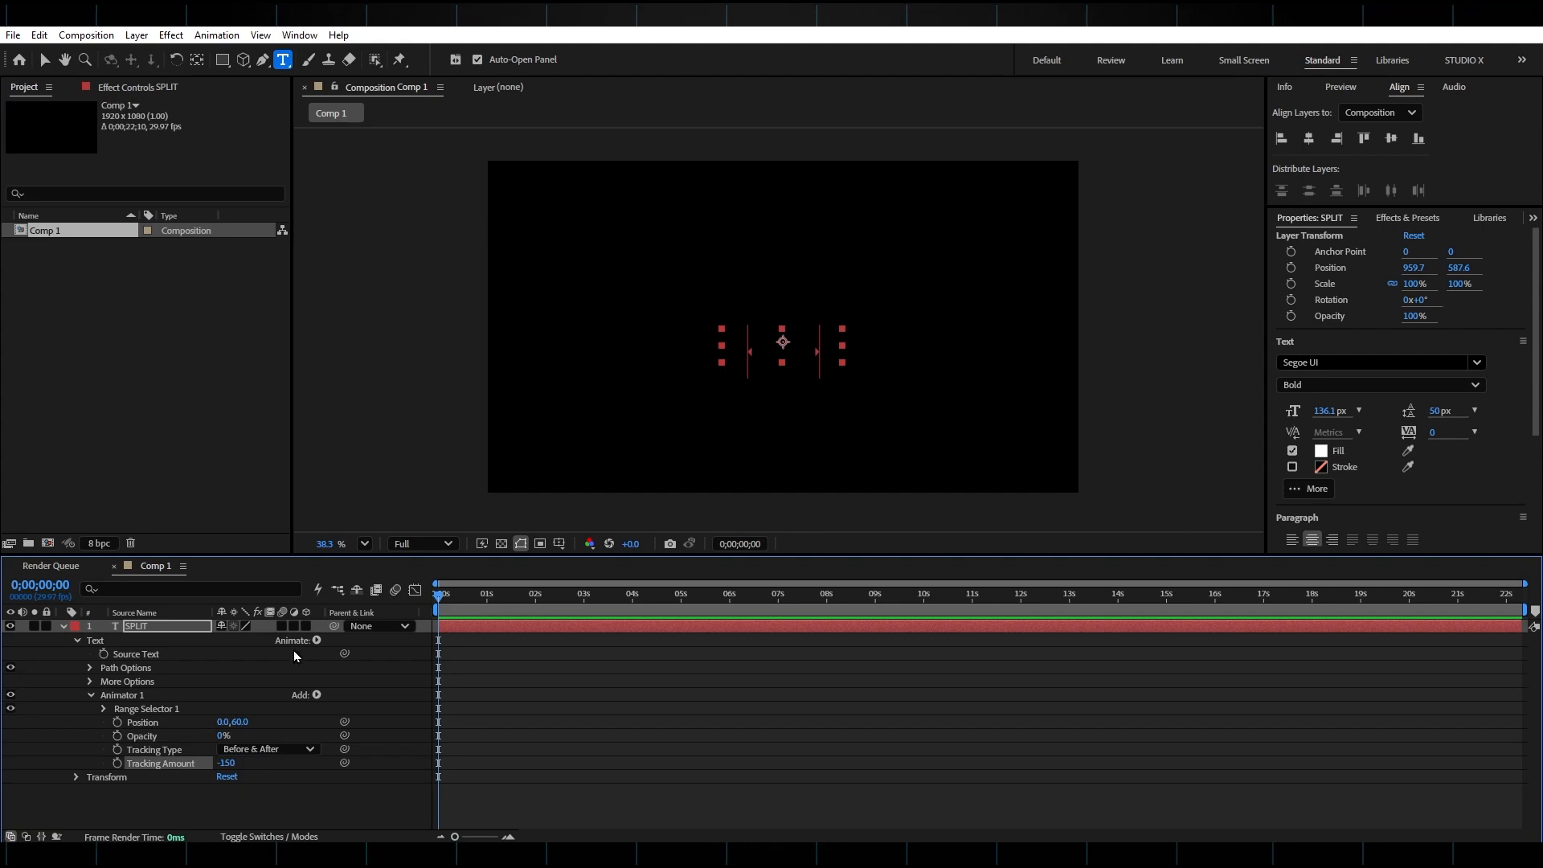
Keyframe the Range Selector Start from 0% at the beginning to 100% at 0;00;00;17, then preview.
left_click(104, 710)
left_click(131, 722)
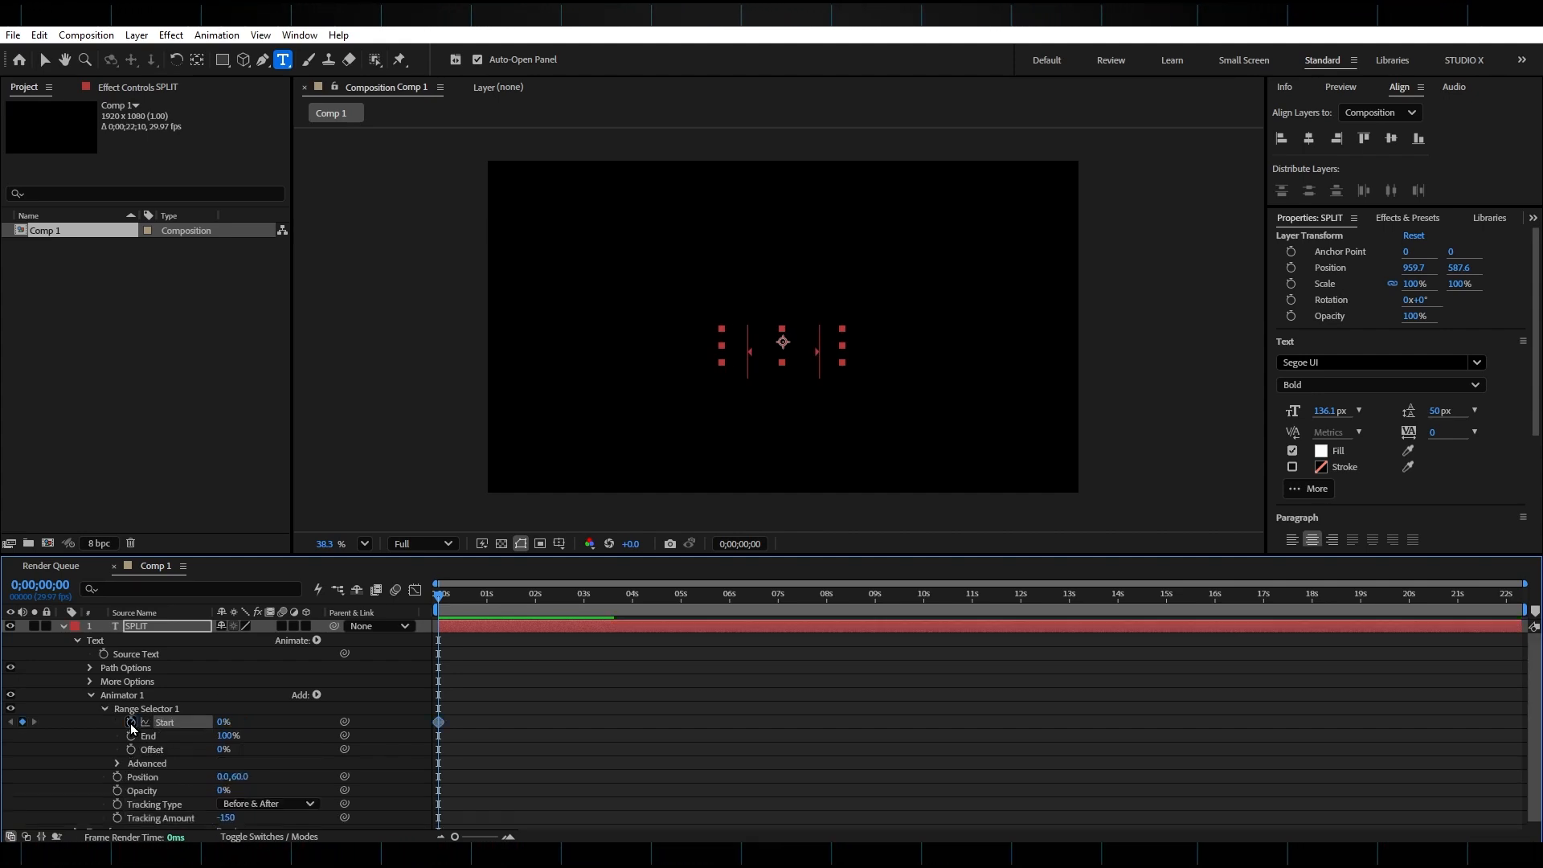
left_click_drag(451, 598, 466, 600)
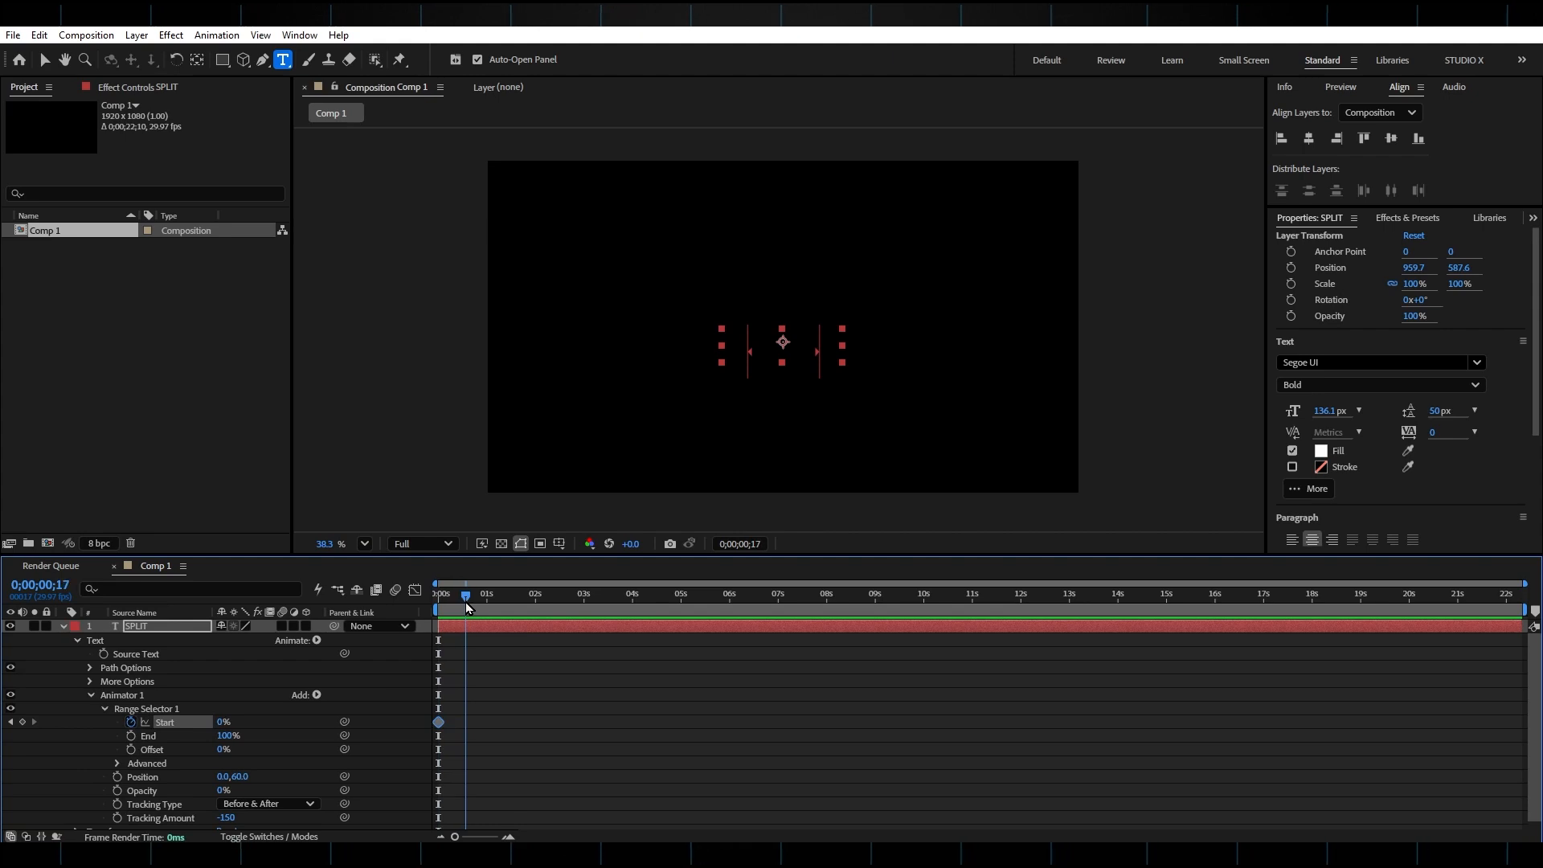
left_click_drag(222, 724, 430, 721)
key("Home")
key("space")
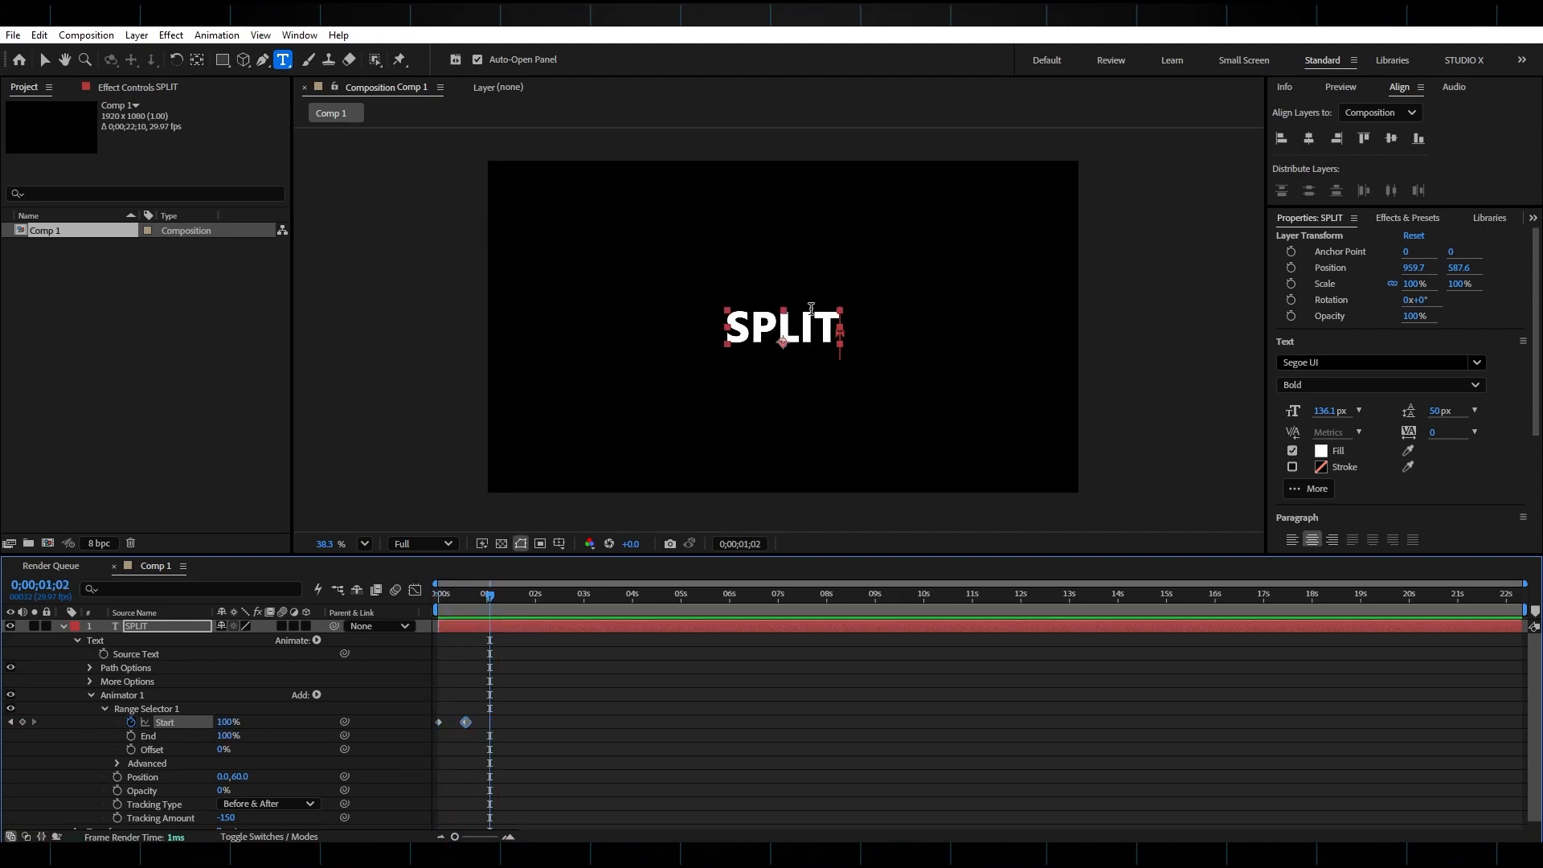
Apply Easy Ease to both Start keyframes and preview the animation.
left_click_drag(503, 684, 427, 748)
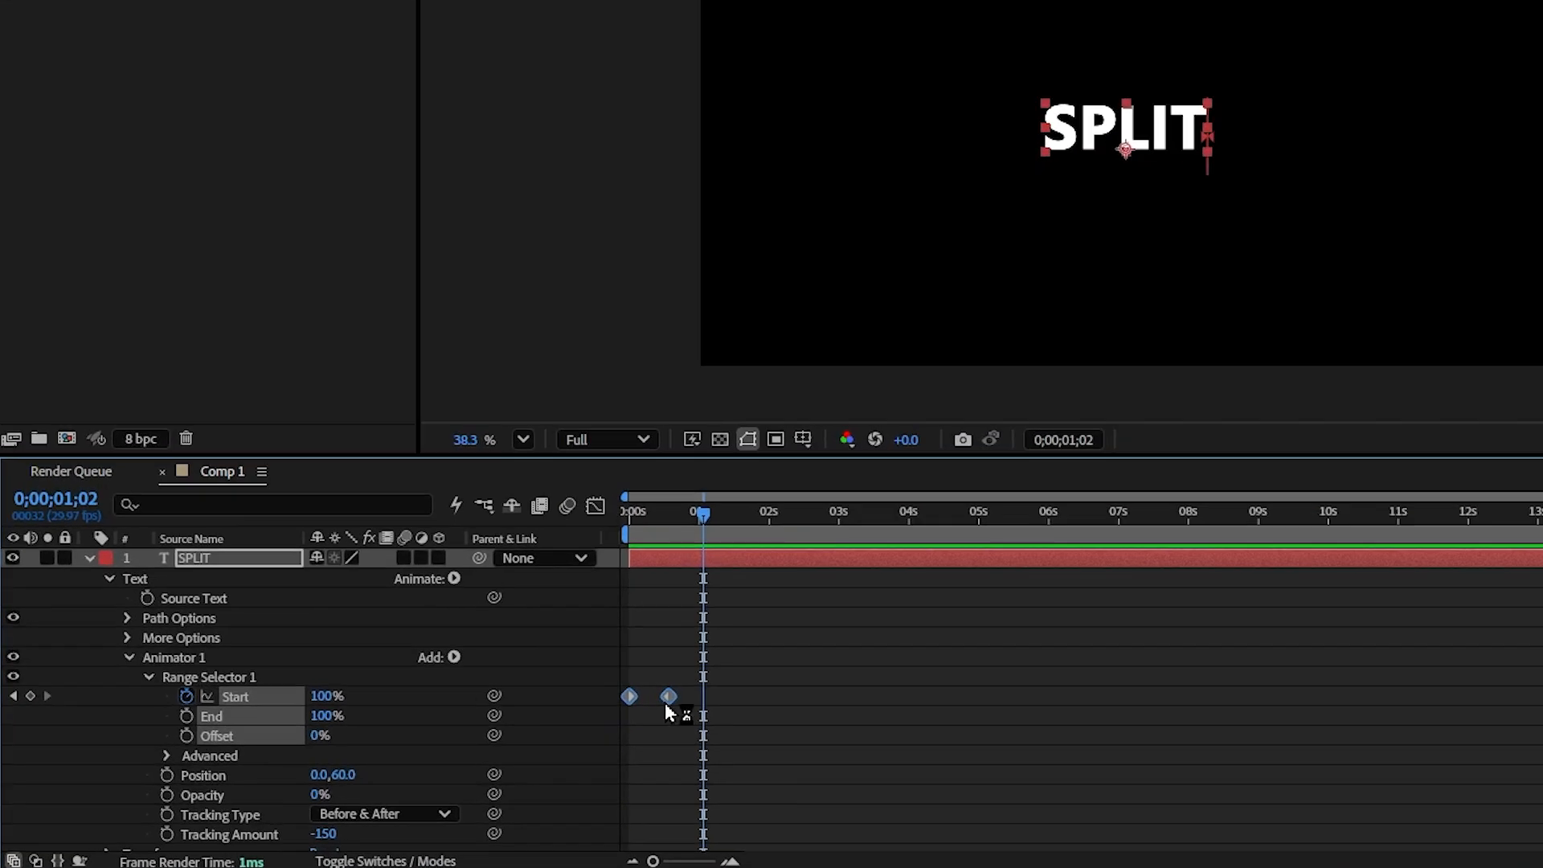
key("F9")
mouse_move(672, 698)
left_mouse_down()
mouse_move(690, 697)
mouse_move(675, 698)
left_mouse_up()
left_click(677, 707)
key("space")
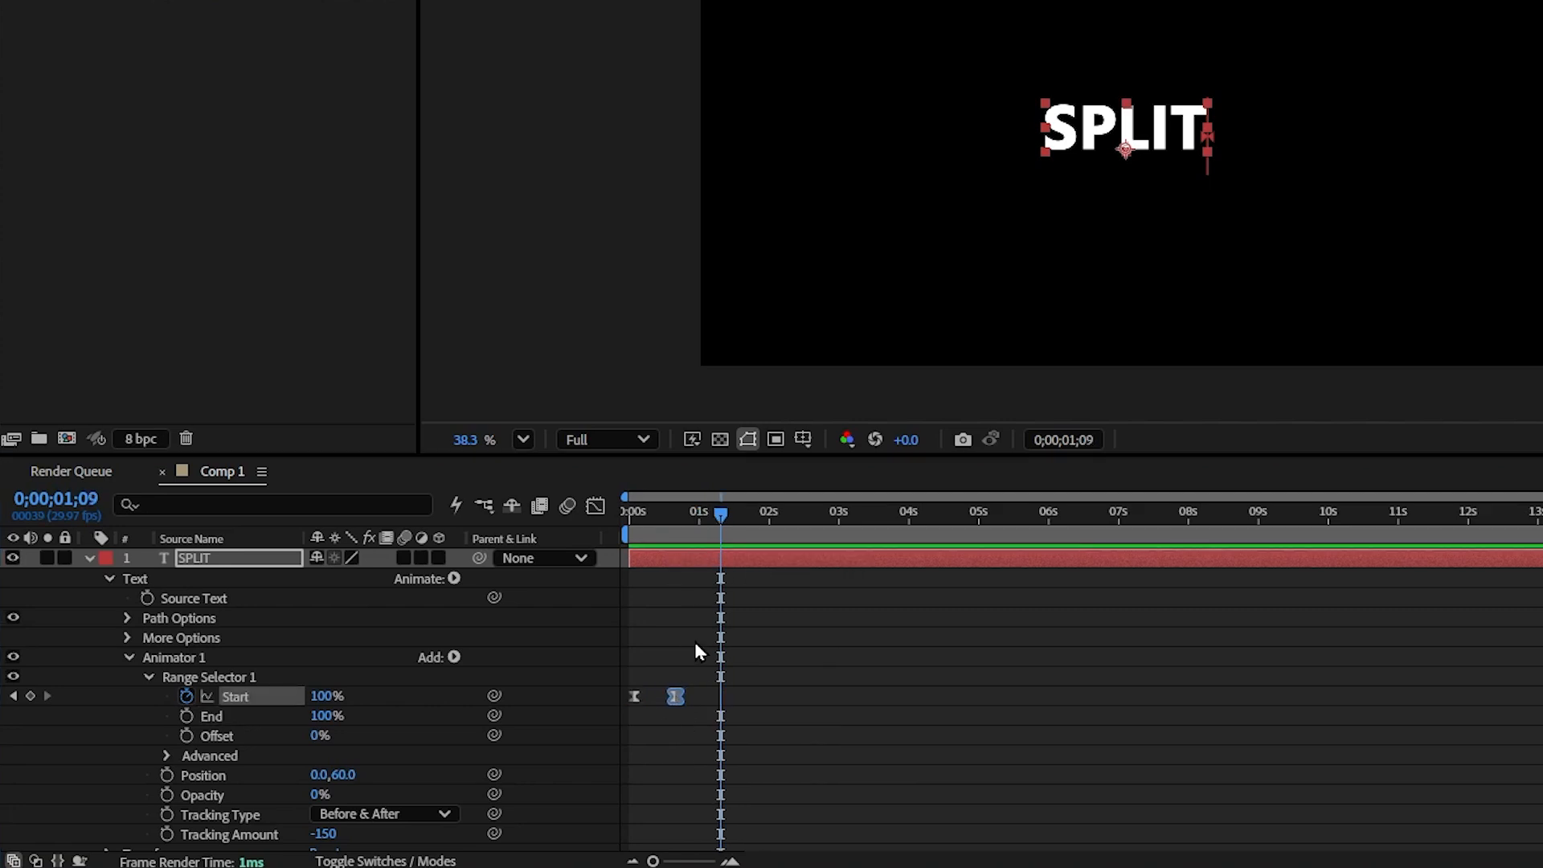
Open the Graph Editor and pull the Start speed curve's handle to sharpen the ease.
left_click(596, 506)
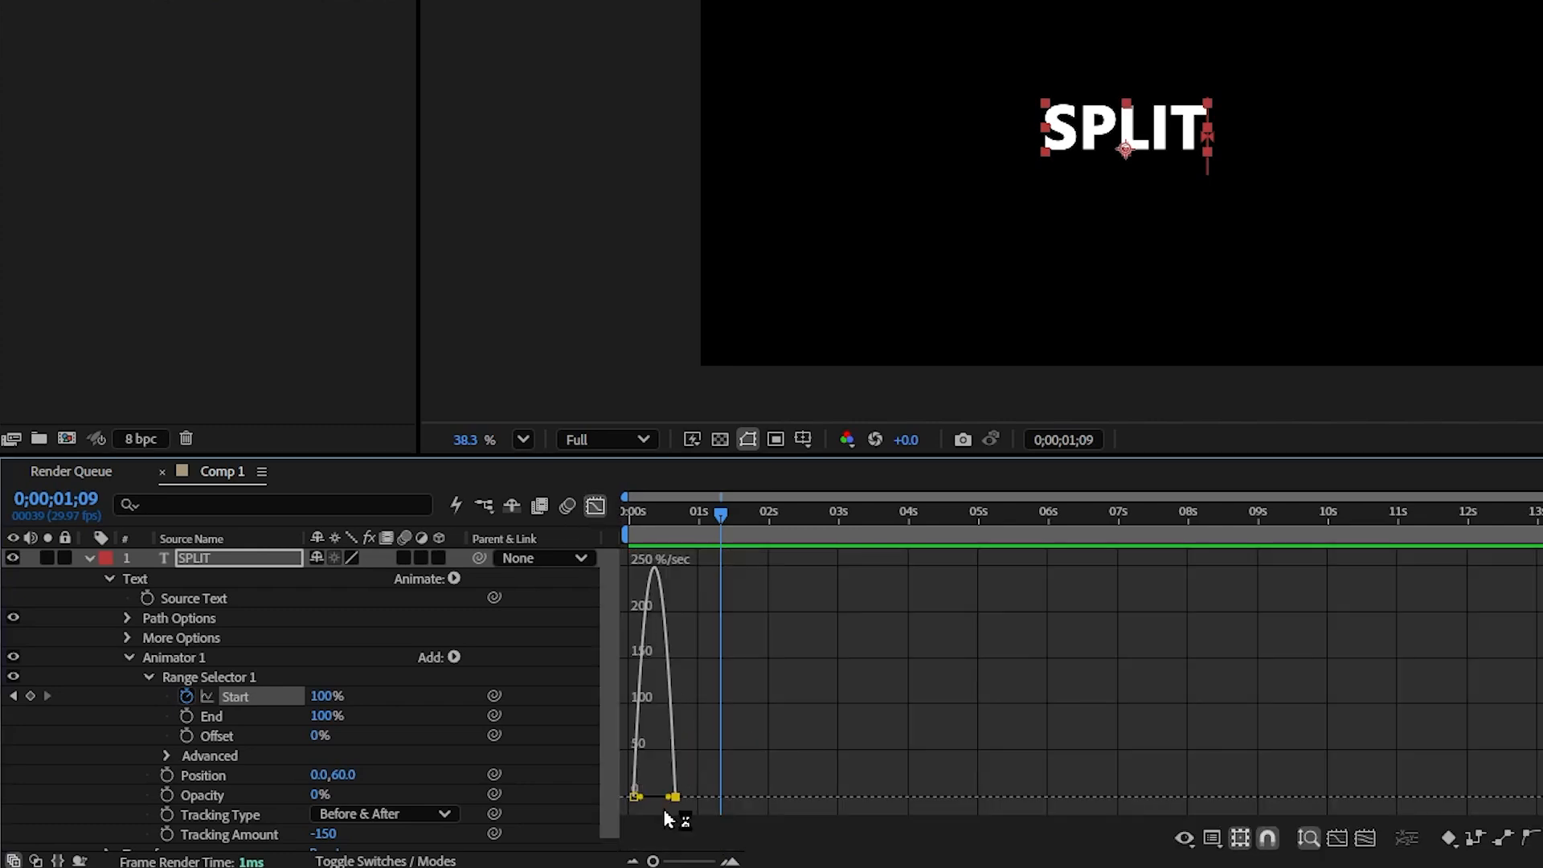
left_click_drag(667, 796, 654, 796)
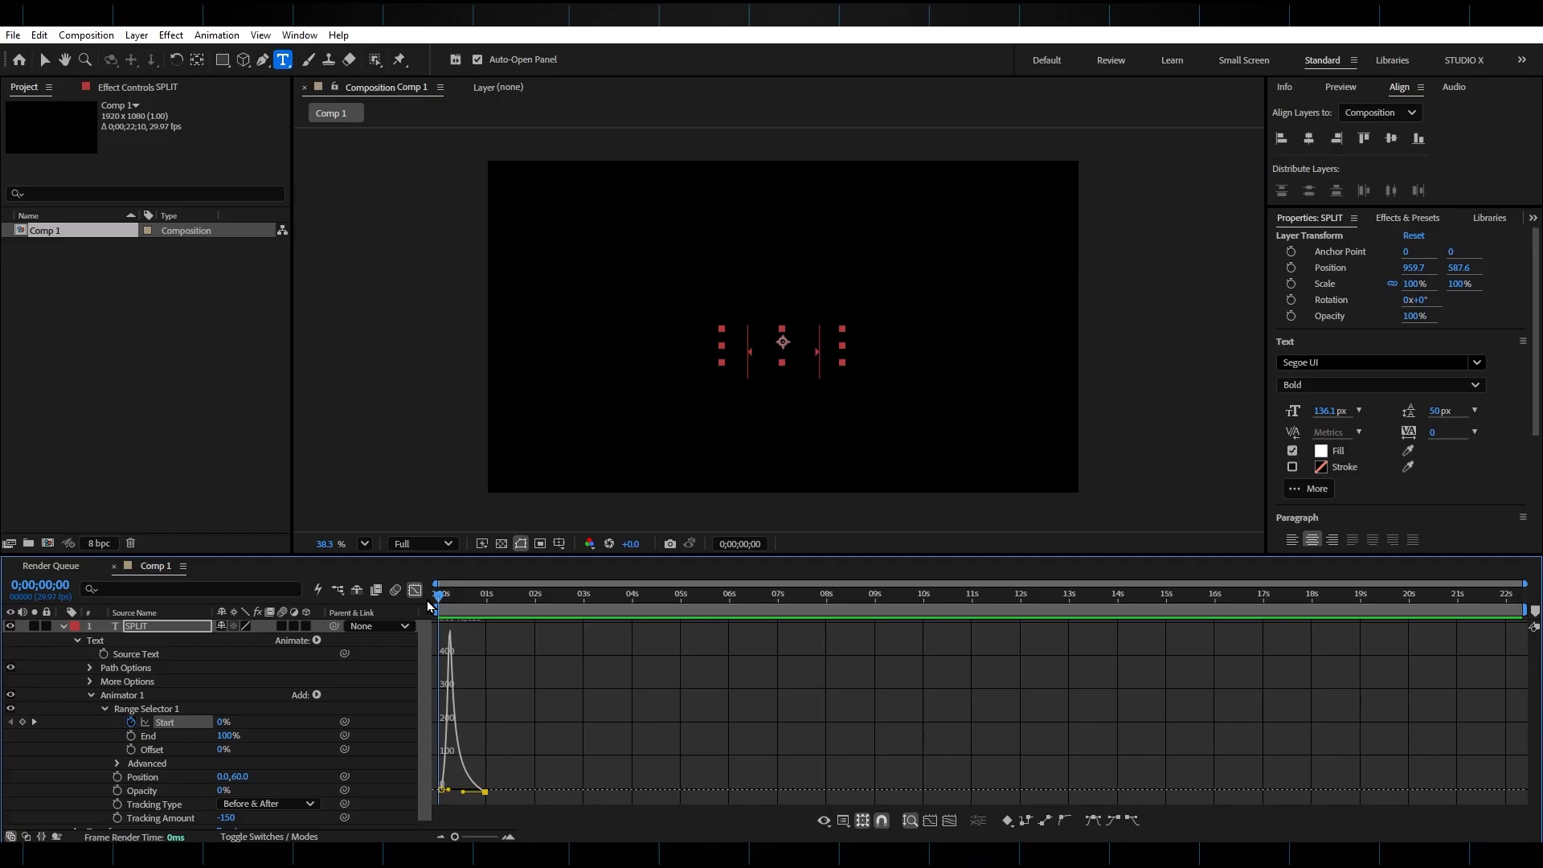
key("space")
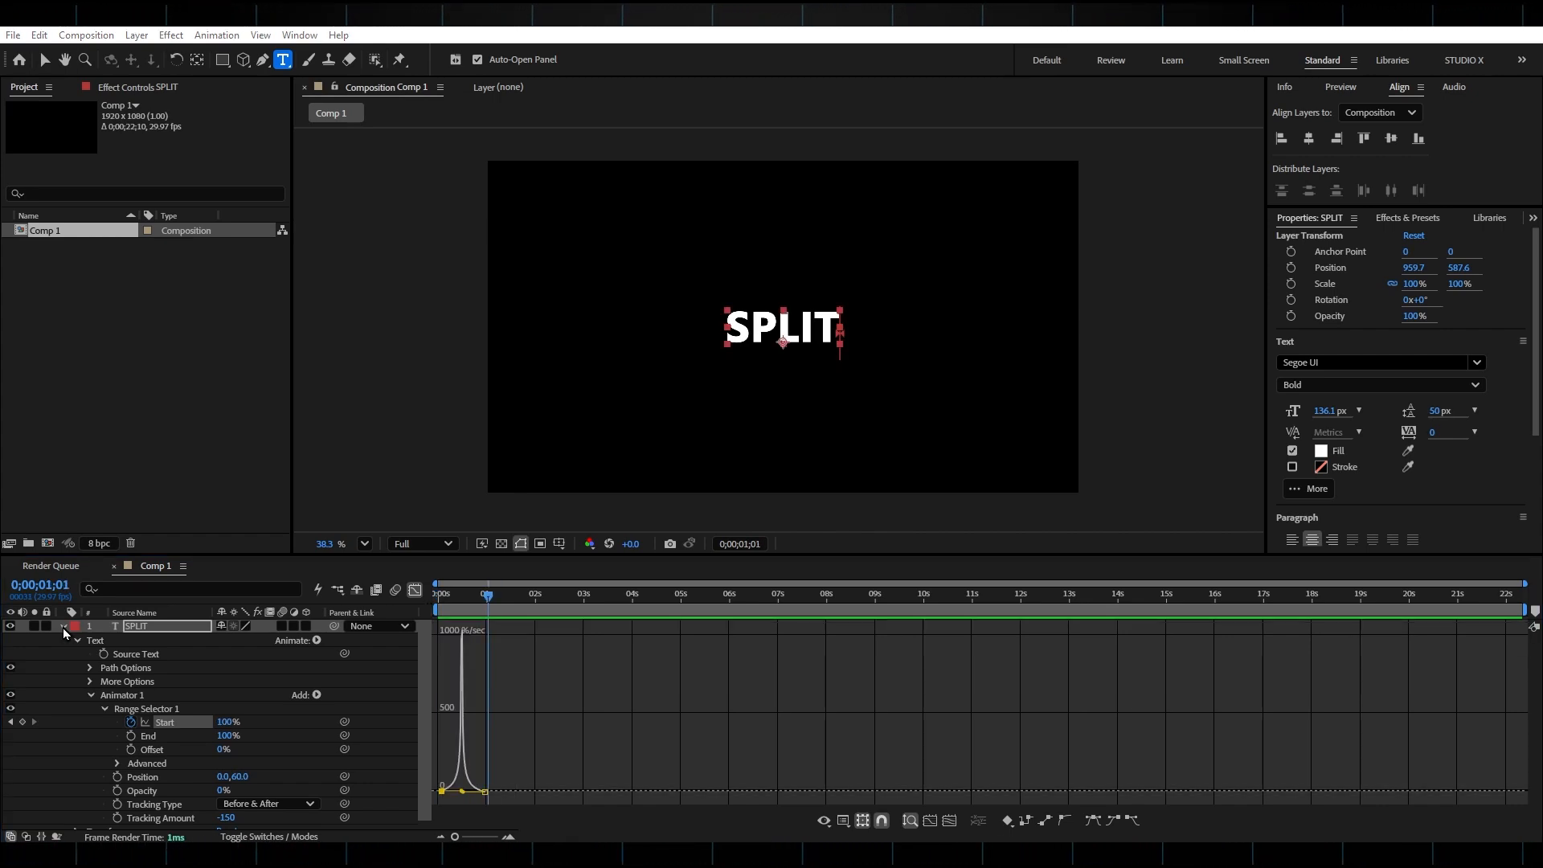
Collapse the text layer and change the SPLIT text's font.
left_click(62, 626)
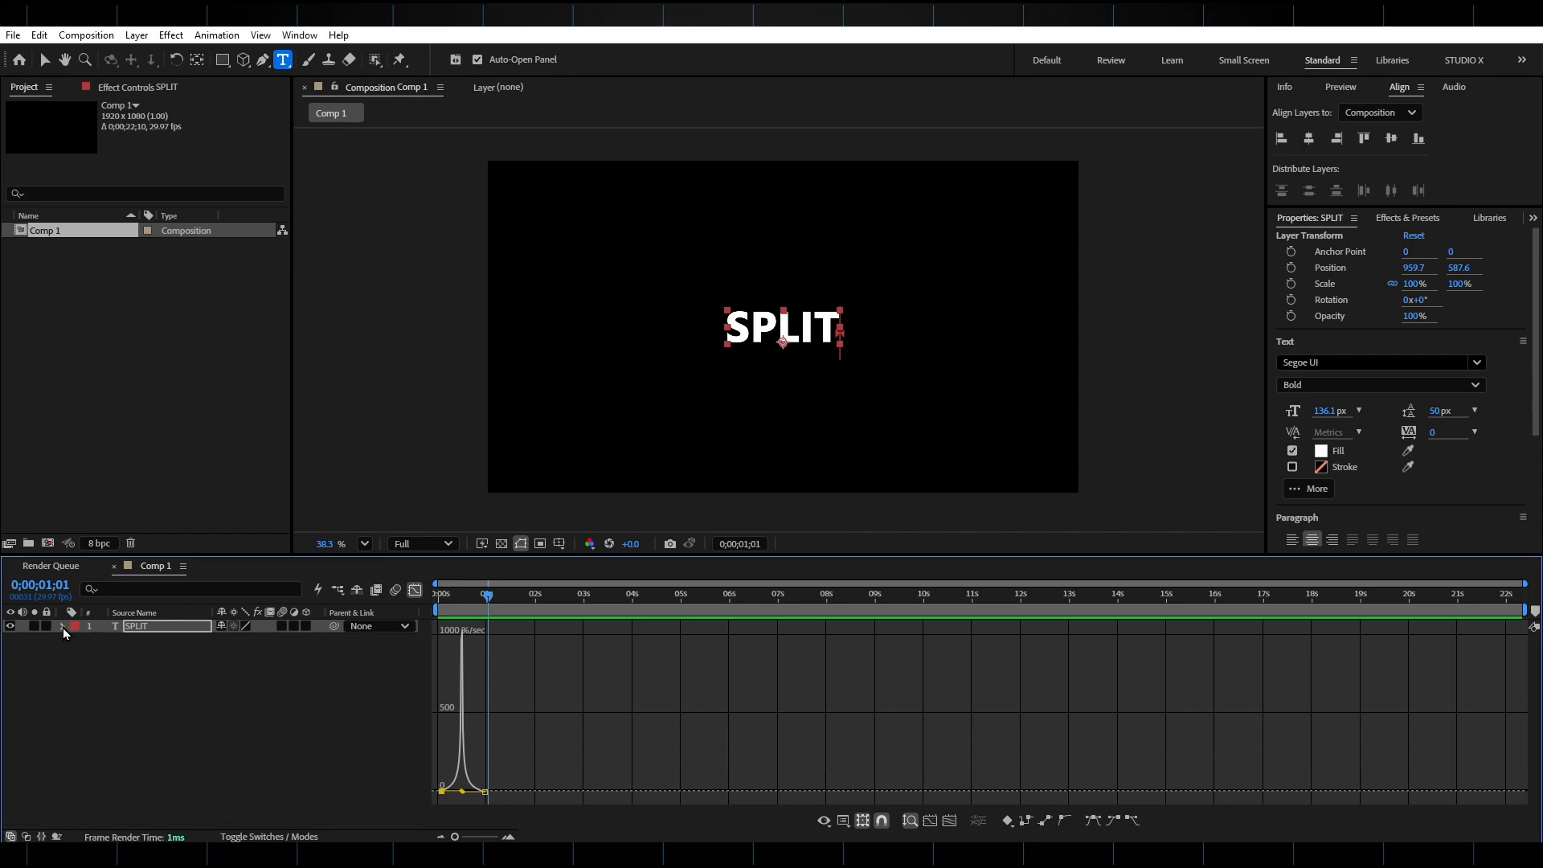
left_click(778, 334)
double_click(778, 334)
left_click(1334, 362)
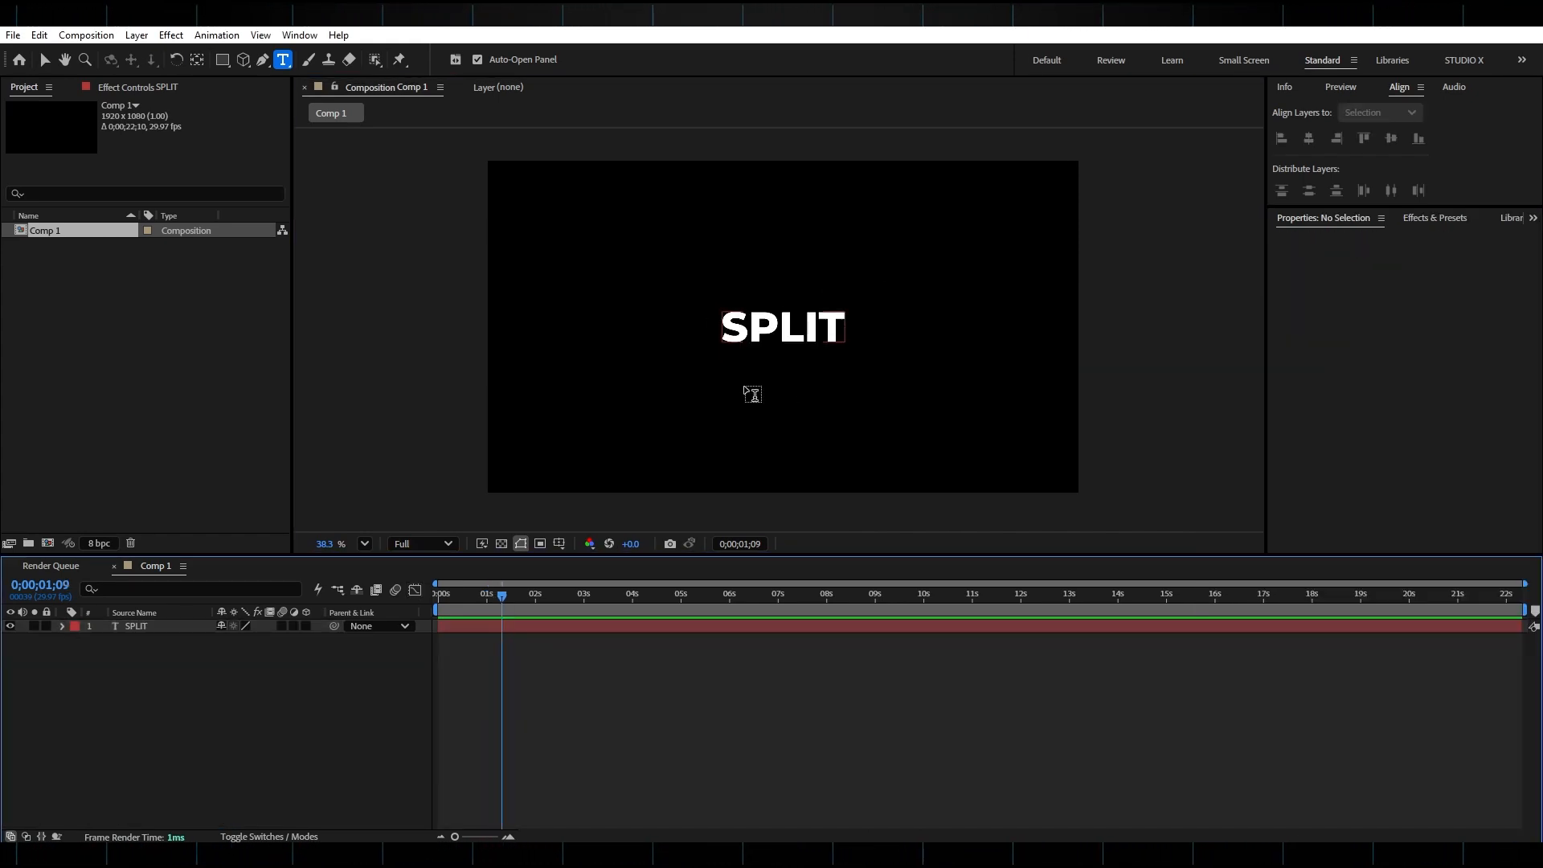
Create a new black solid layer at composition size.
left_click(136, 35)
mouse_move(180, 58)
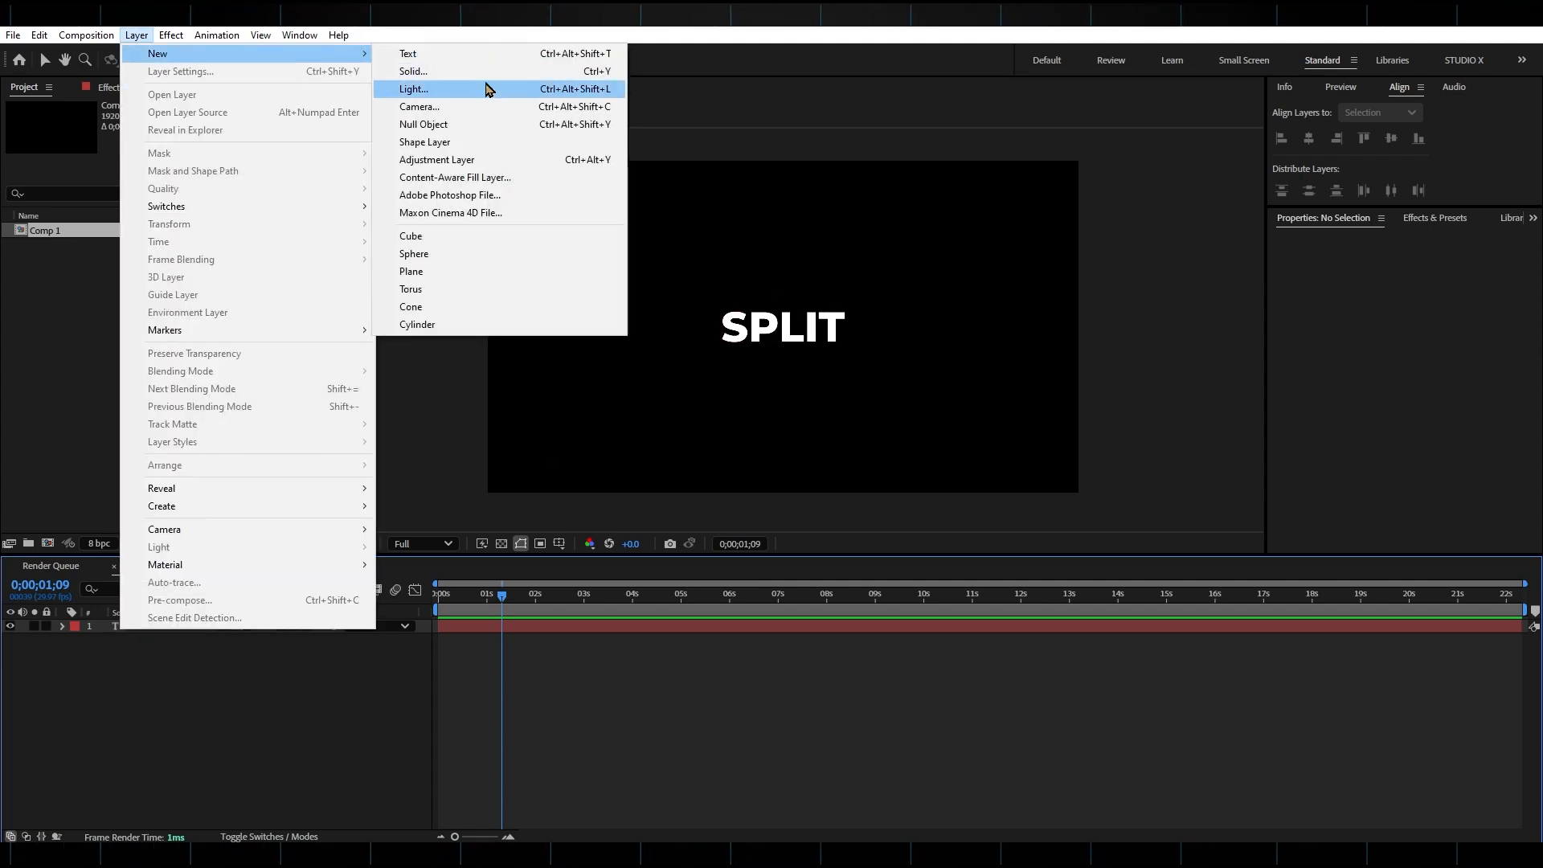
left_click(458, 71)
left_click(877, 585)
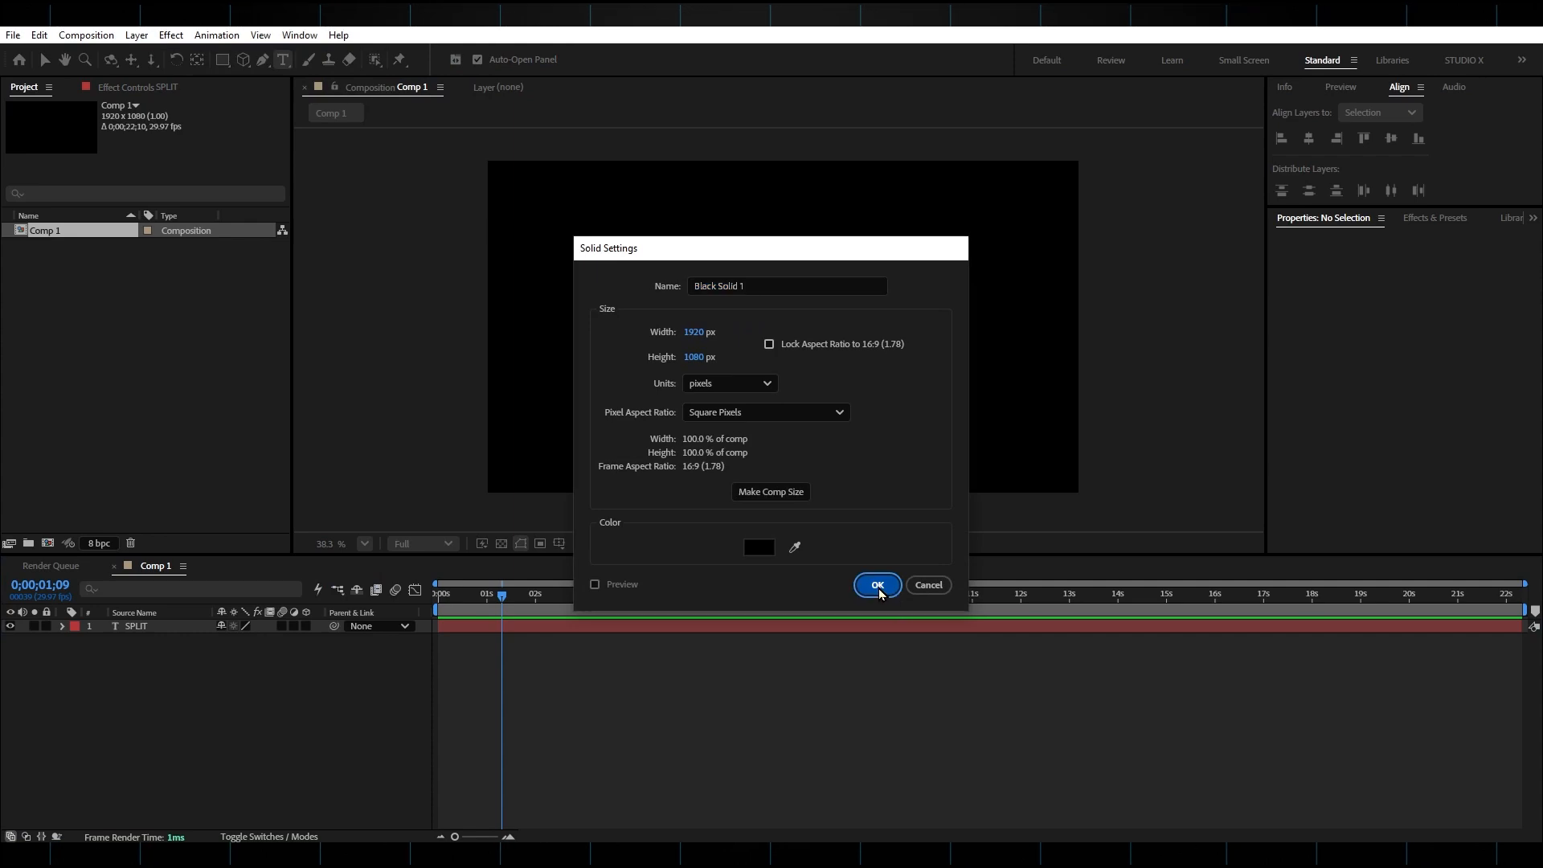
Select both layers and pre-compose them into a composition named text 1.
mouse_move(159, 627)
left_mouse_down()
mouse_move(163, 647)
mouse_move(142, 631)
left_mouse_up()
right_click(142, 630)
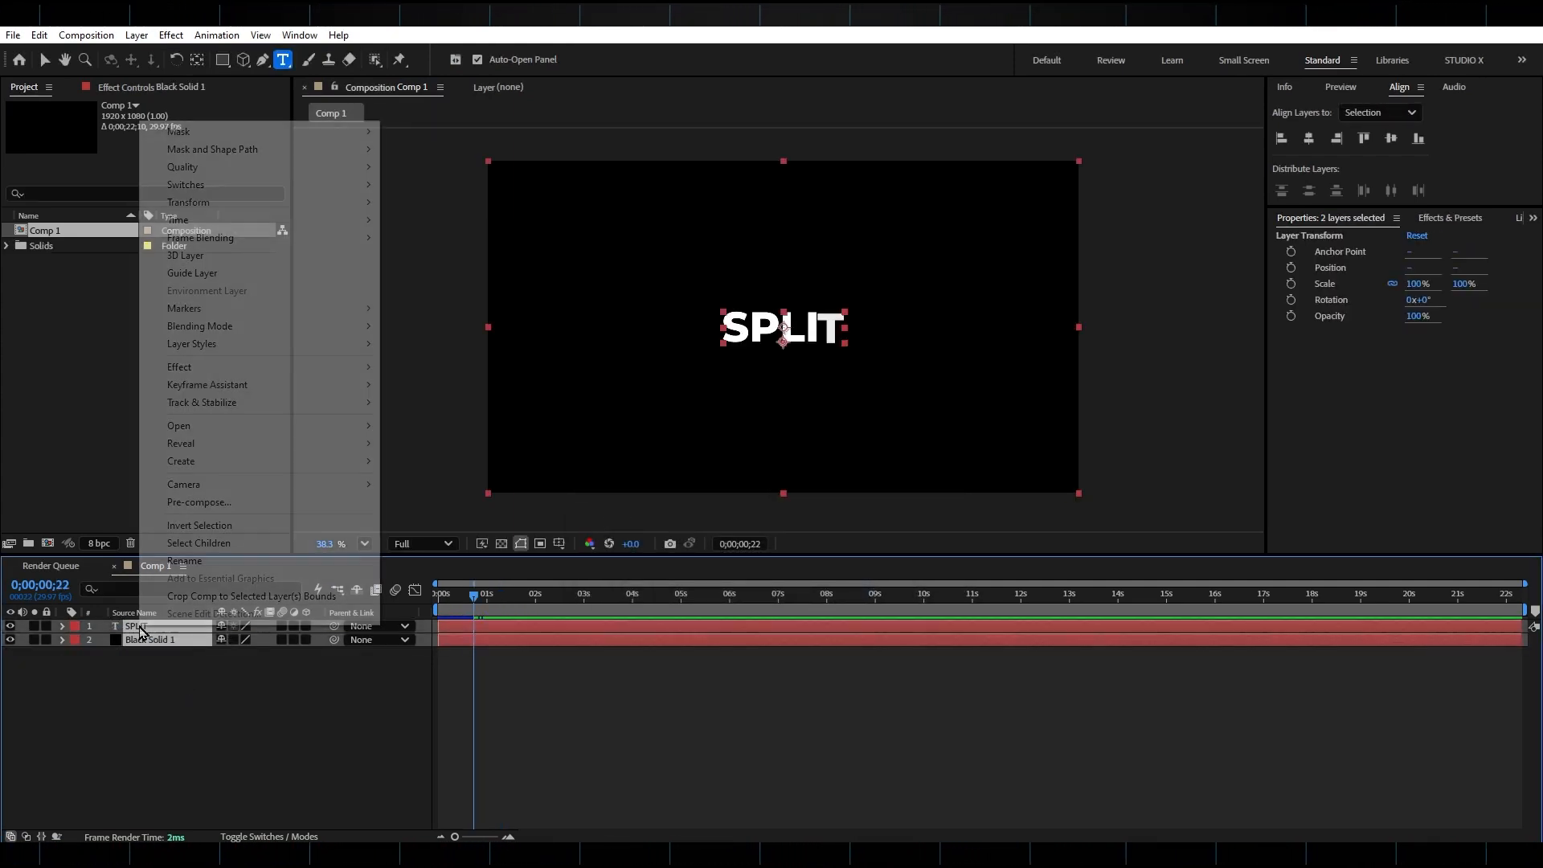
left_click(213, 505)
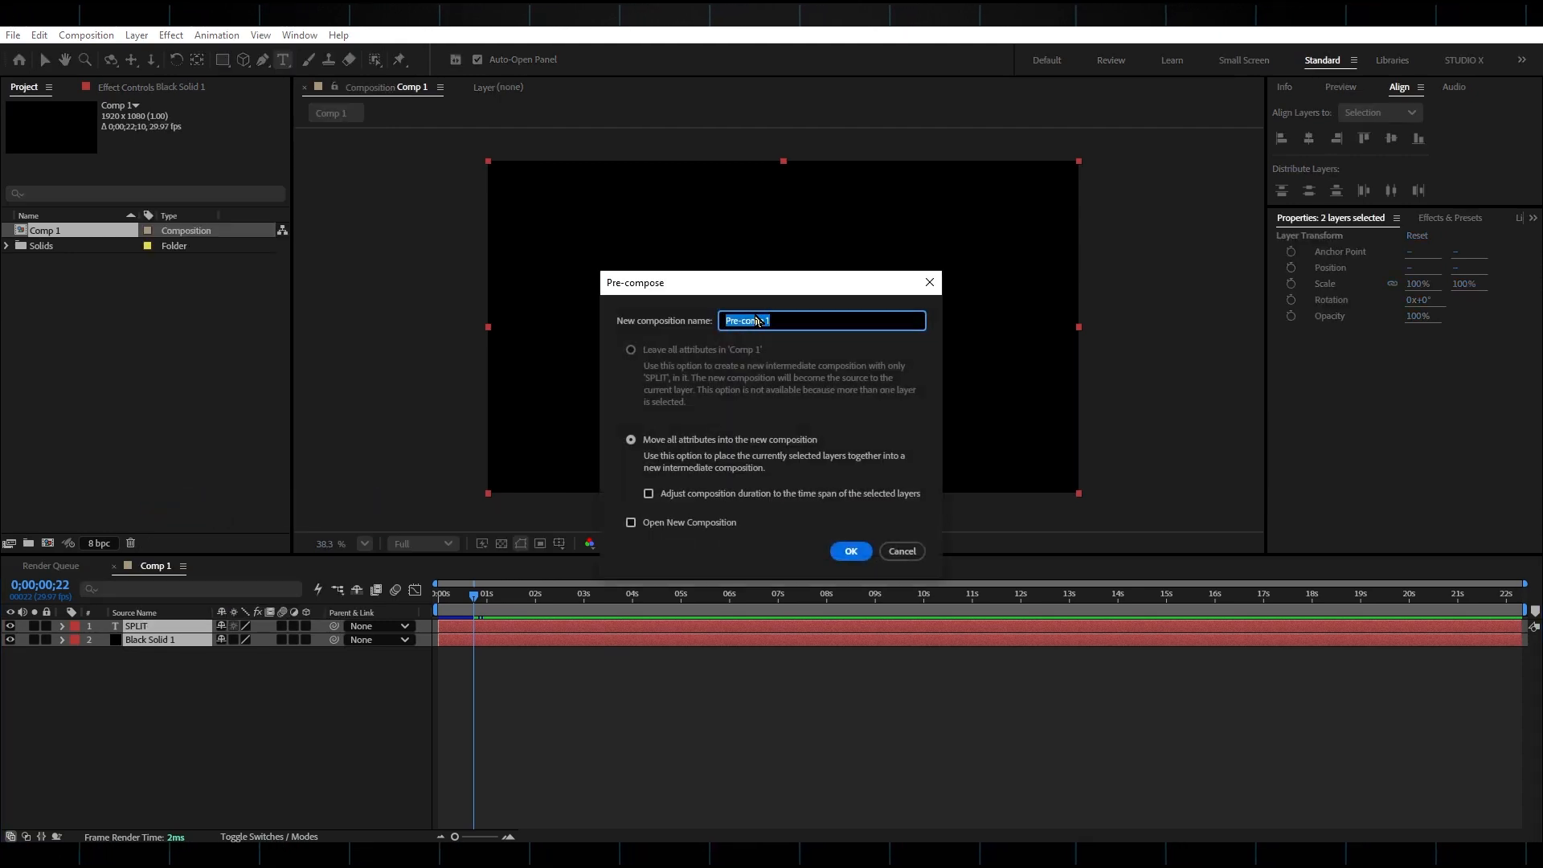
type("text 1")
key("Return")
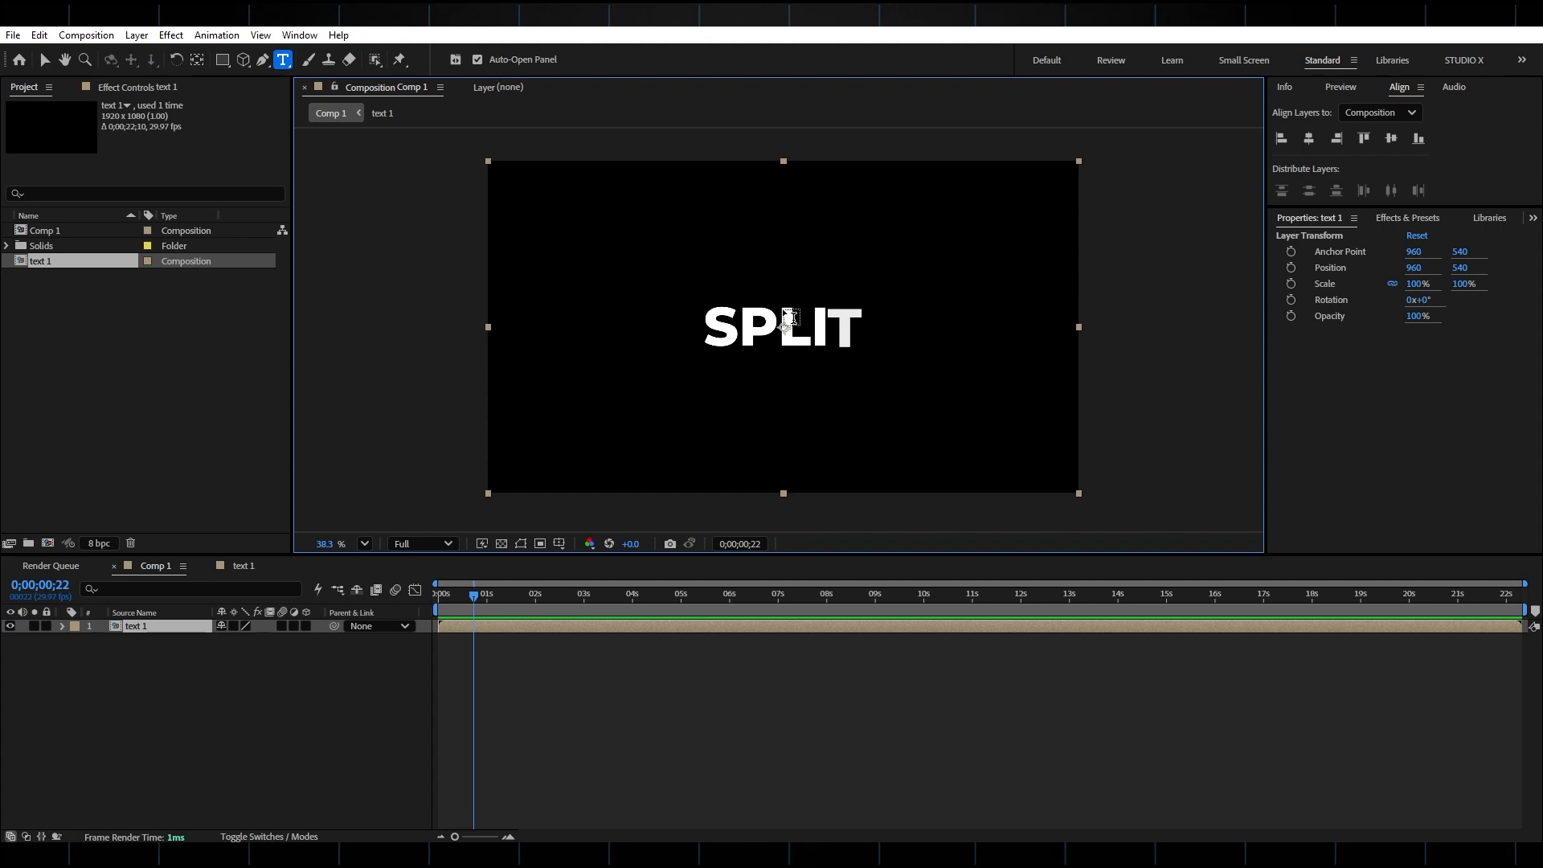
Turn on the Title/Action Safe guides in the viewer.
left_click(561, 545)
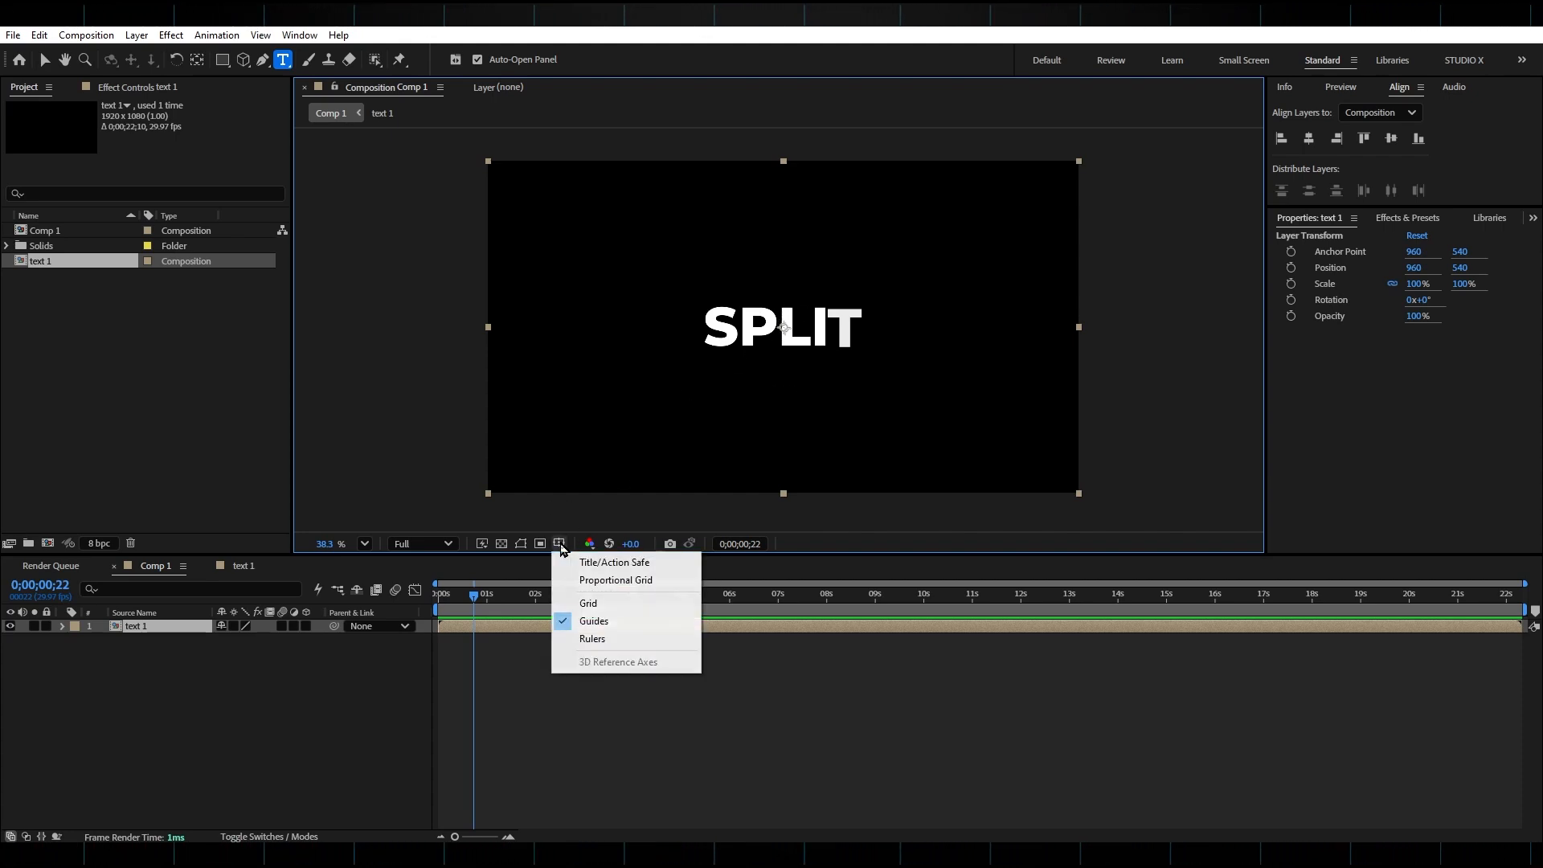
left_click(620, 567)
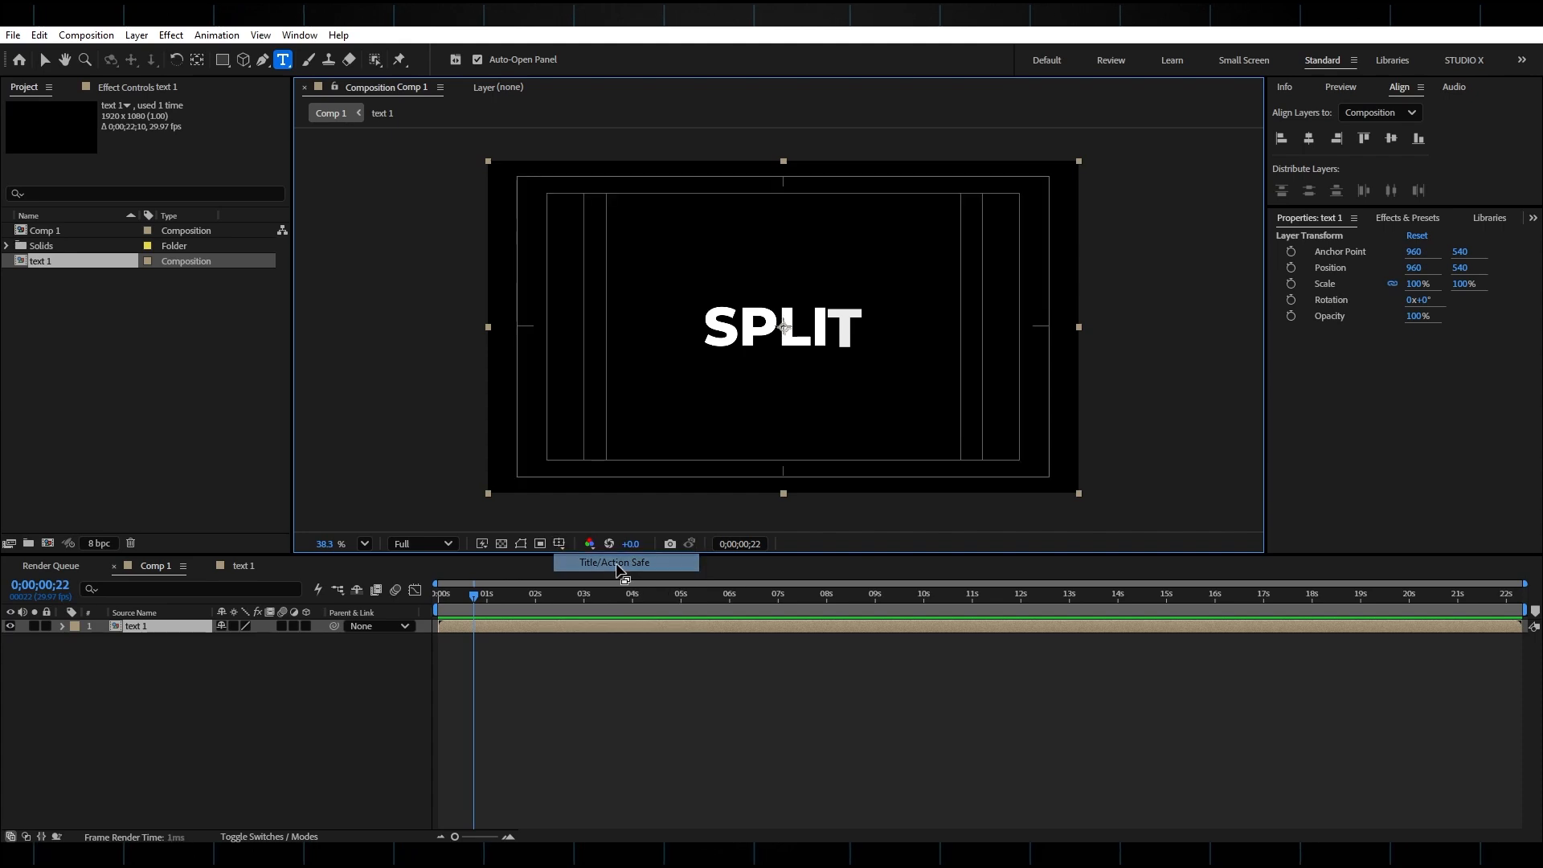
Draw a rectangular mask covering the upper half of the SPLIT text.
left_click(225, 63)
mouse_move(526, 187)
left_mouse_down()
mouse_move(783, 331)
mouse_move(964, 341)
mouse_move(1044, 326)
left_mouse_up()
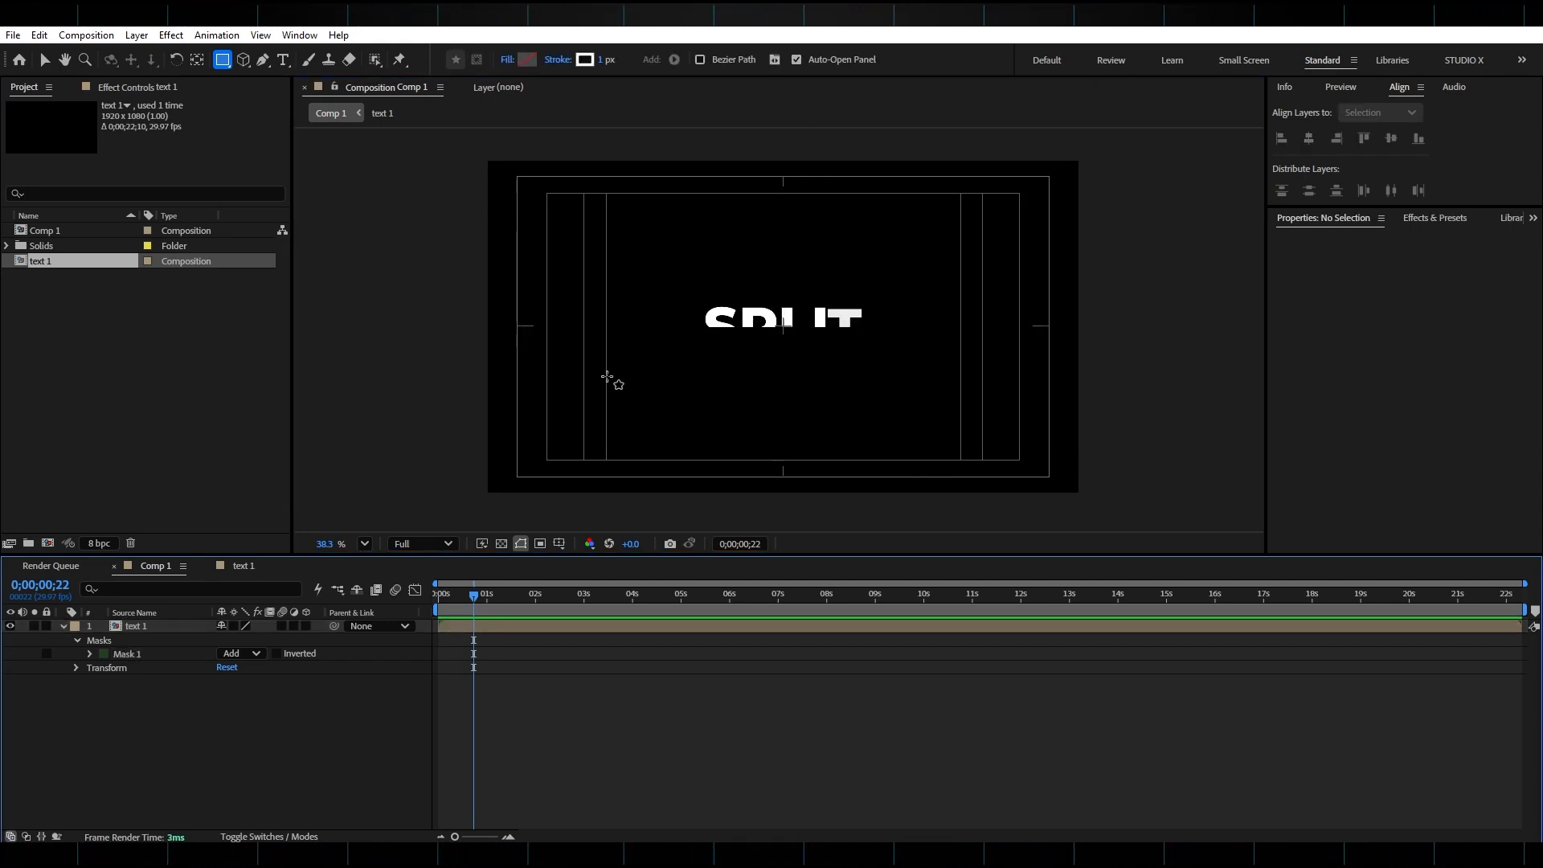
Duplicate the text 1 layer and invert the duplicate's mask.
left_click(163, 625)
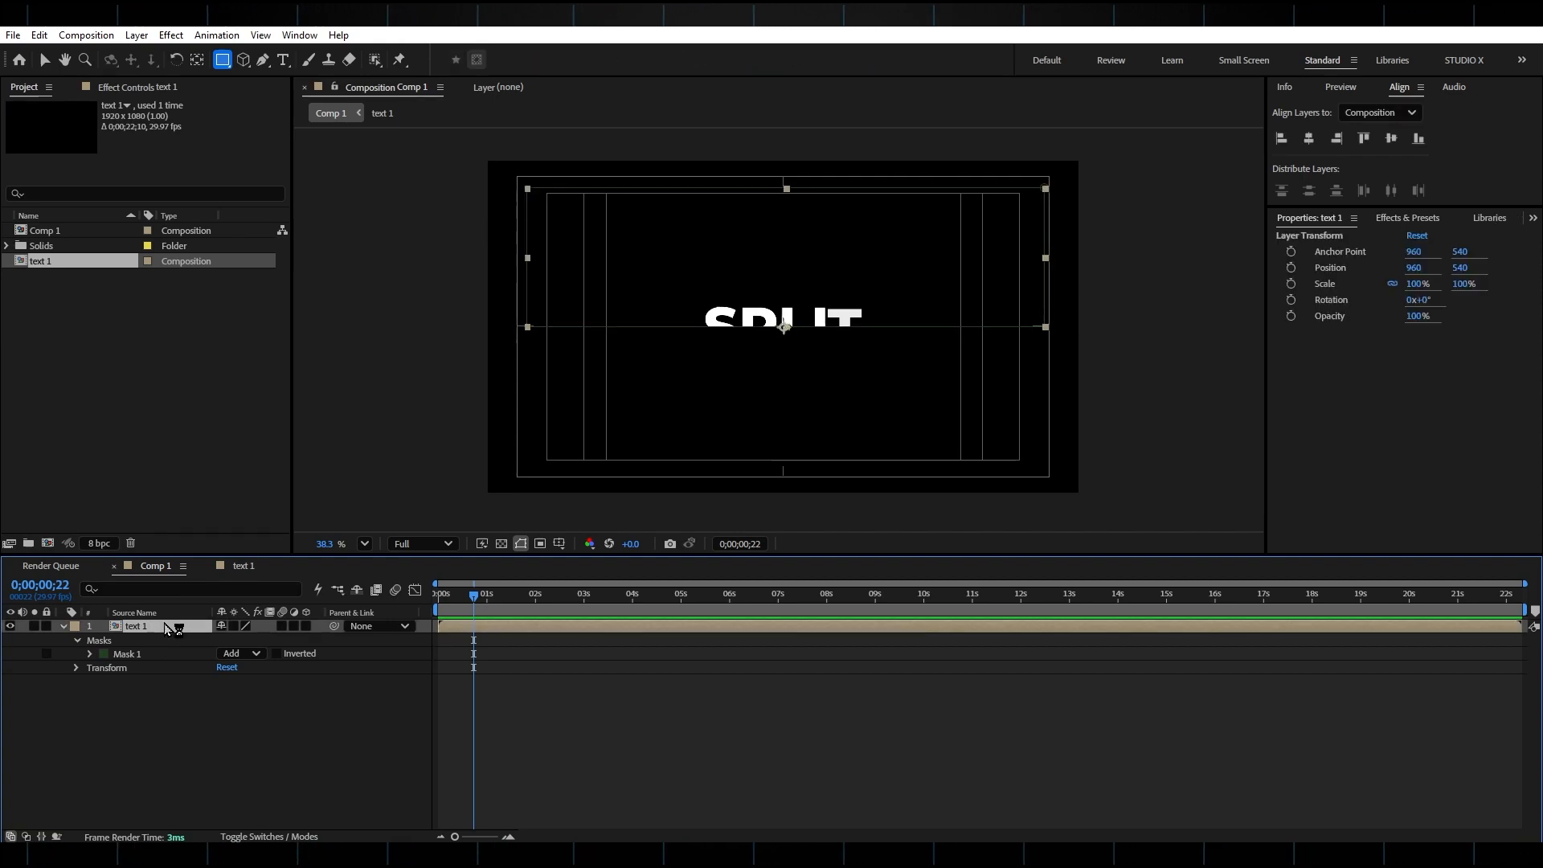
key("ctrl+d")
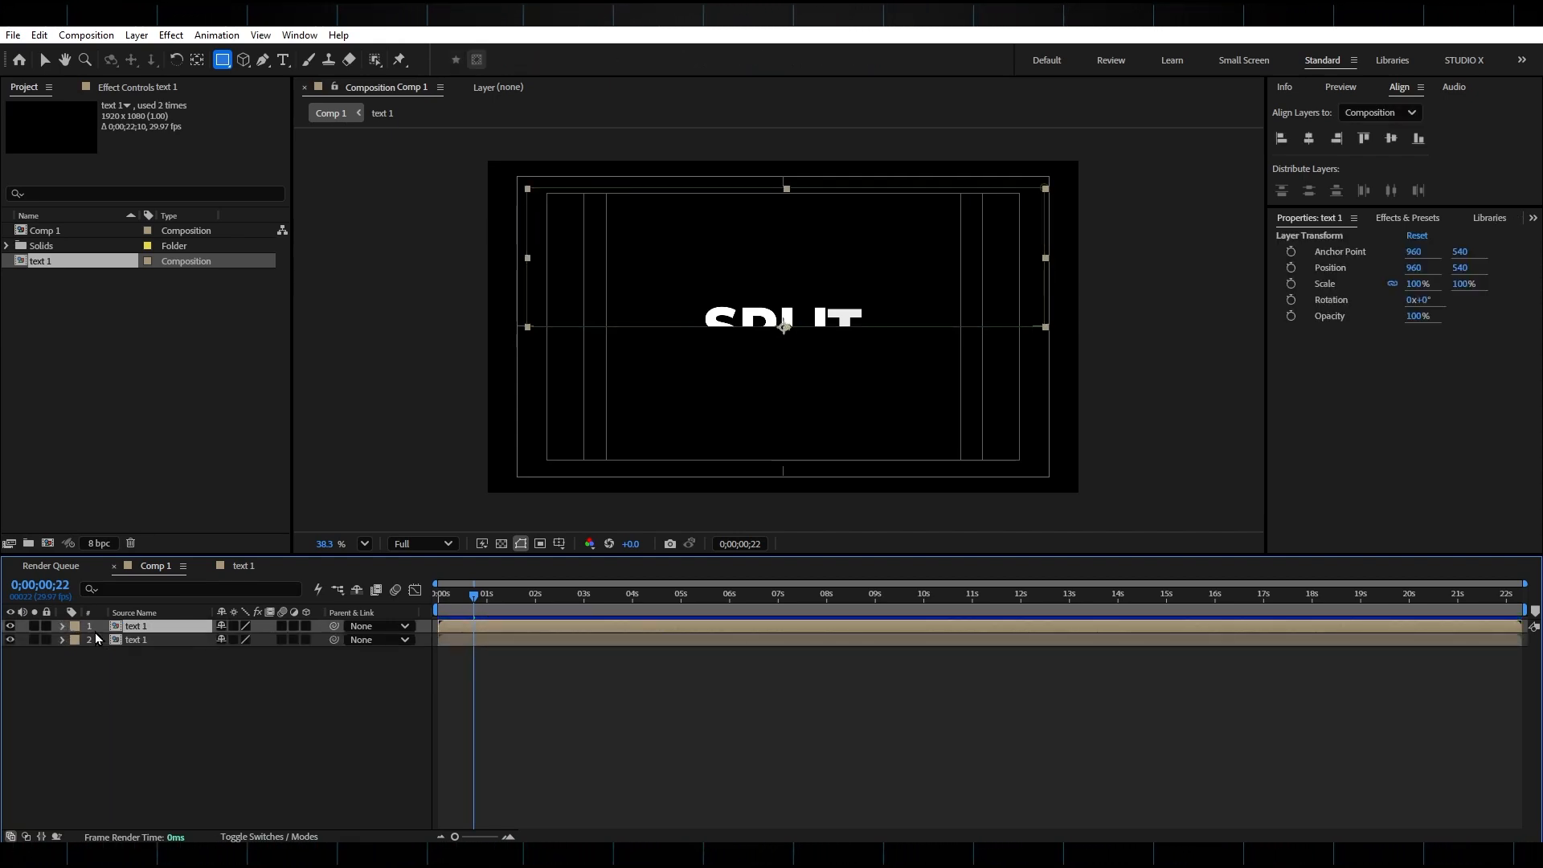
left_click(276, 667)
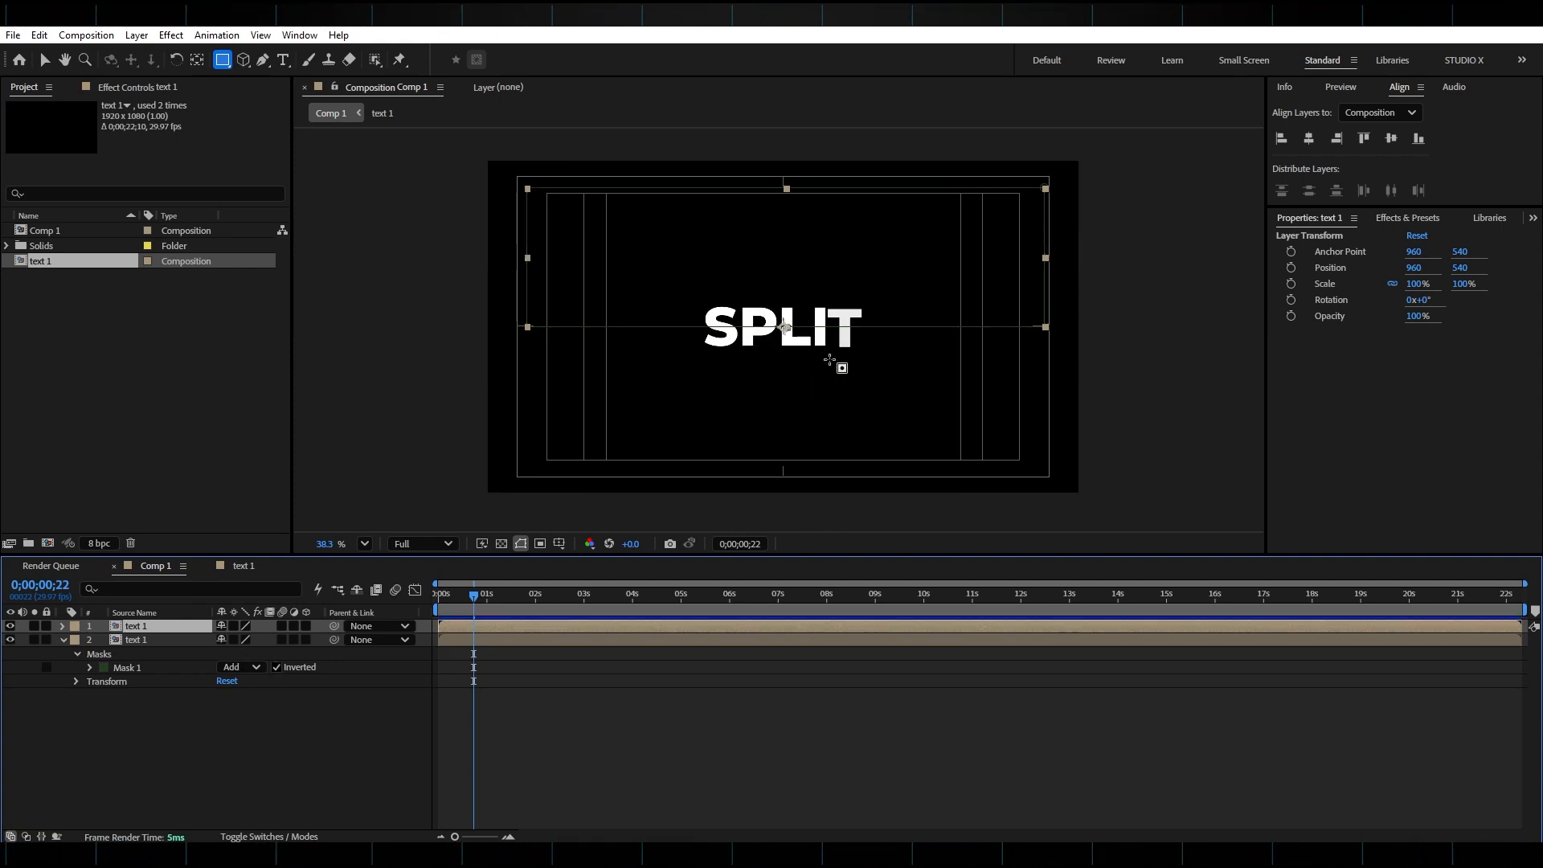
Show Position for both layers and set Position keyframes at 0;00;00;24.
key("Home")
left_click_drag(268, 740, 155, 617)
key("p")
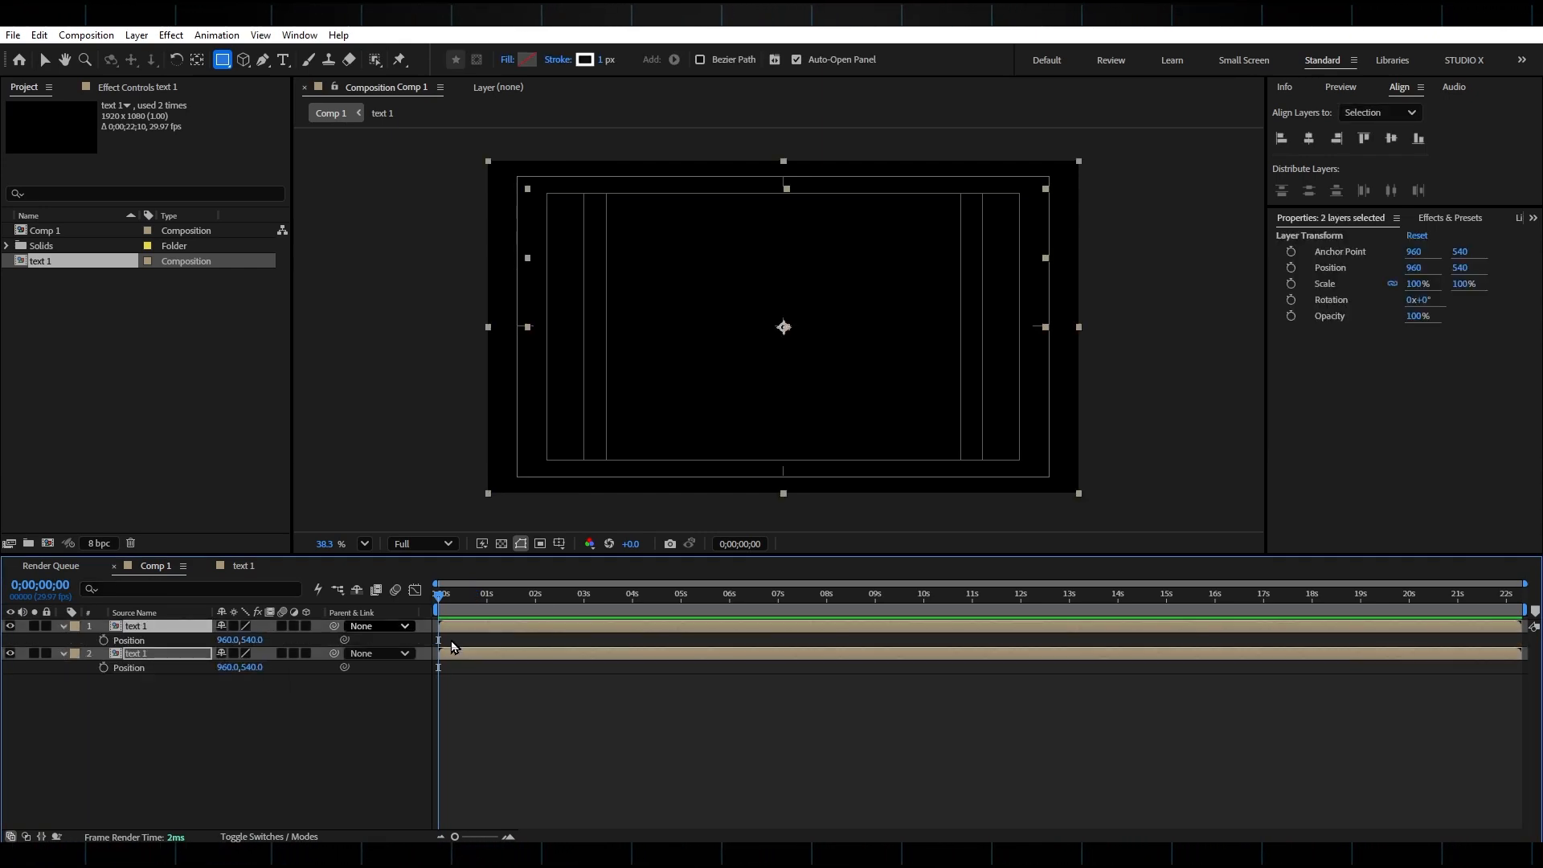
left_click_drag(442, 604, 477, 608)
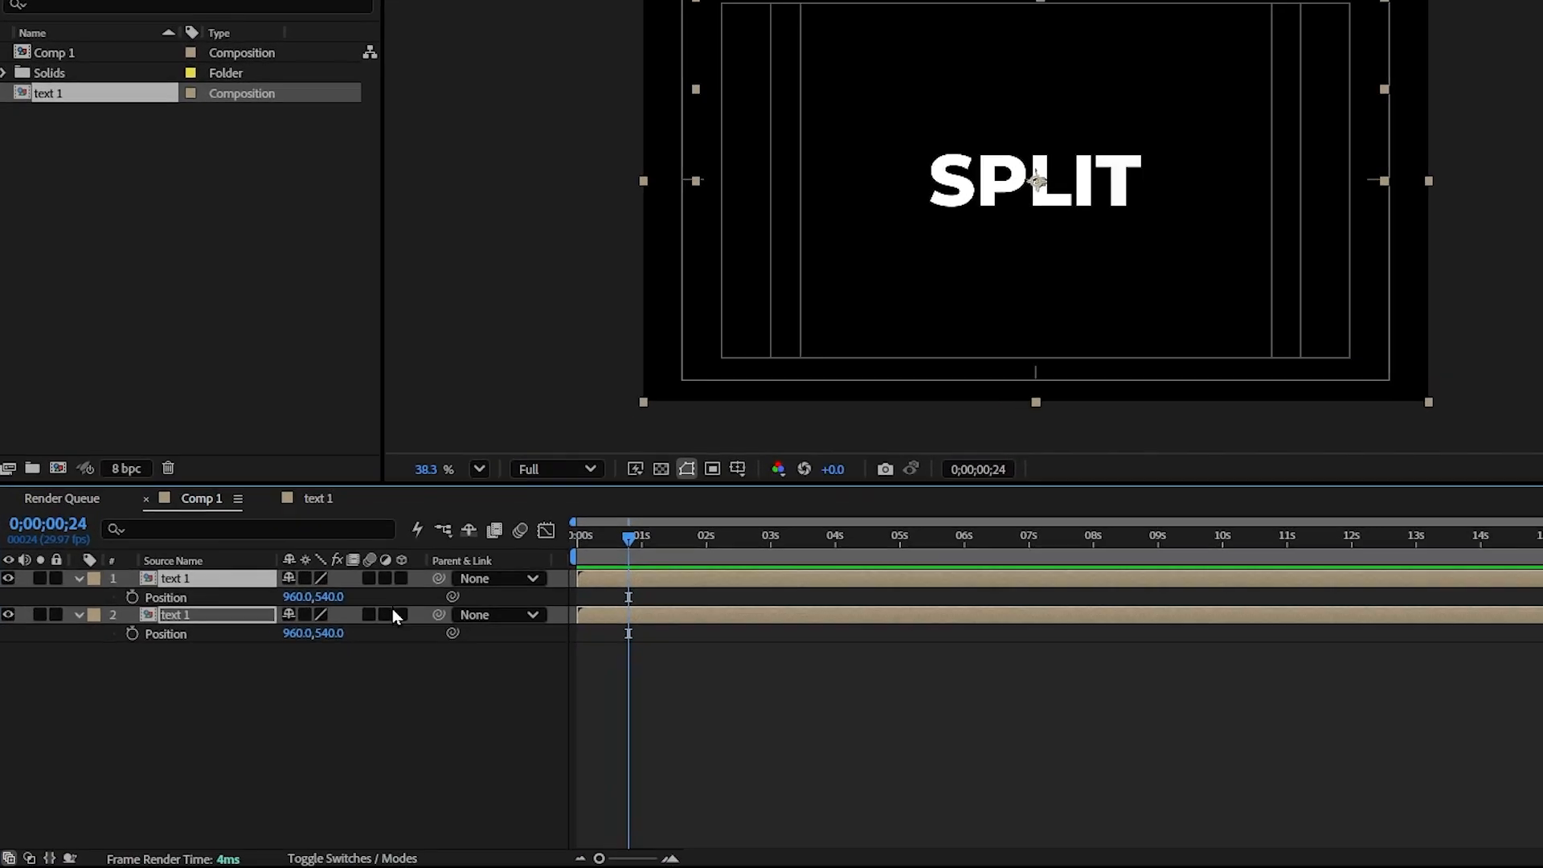
left_click(136, 590)
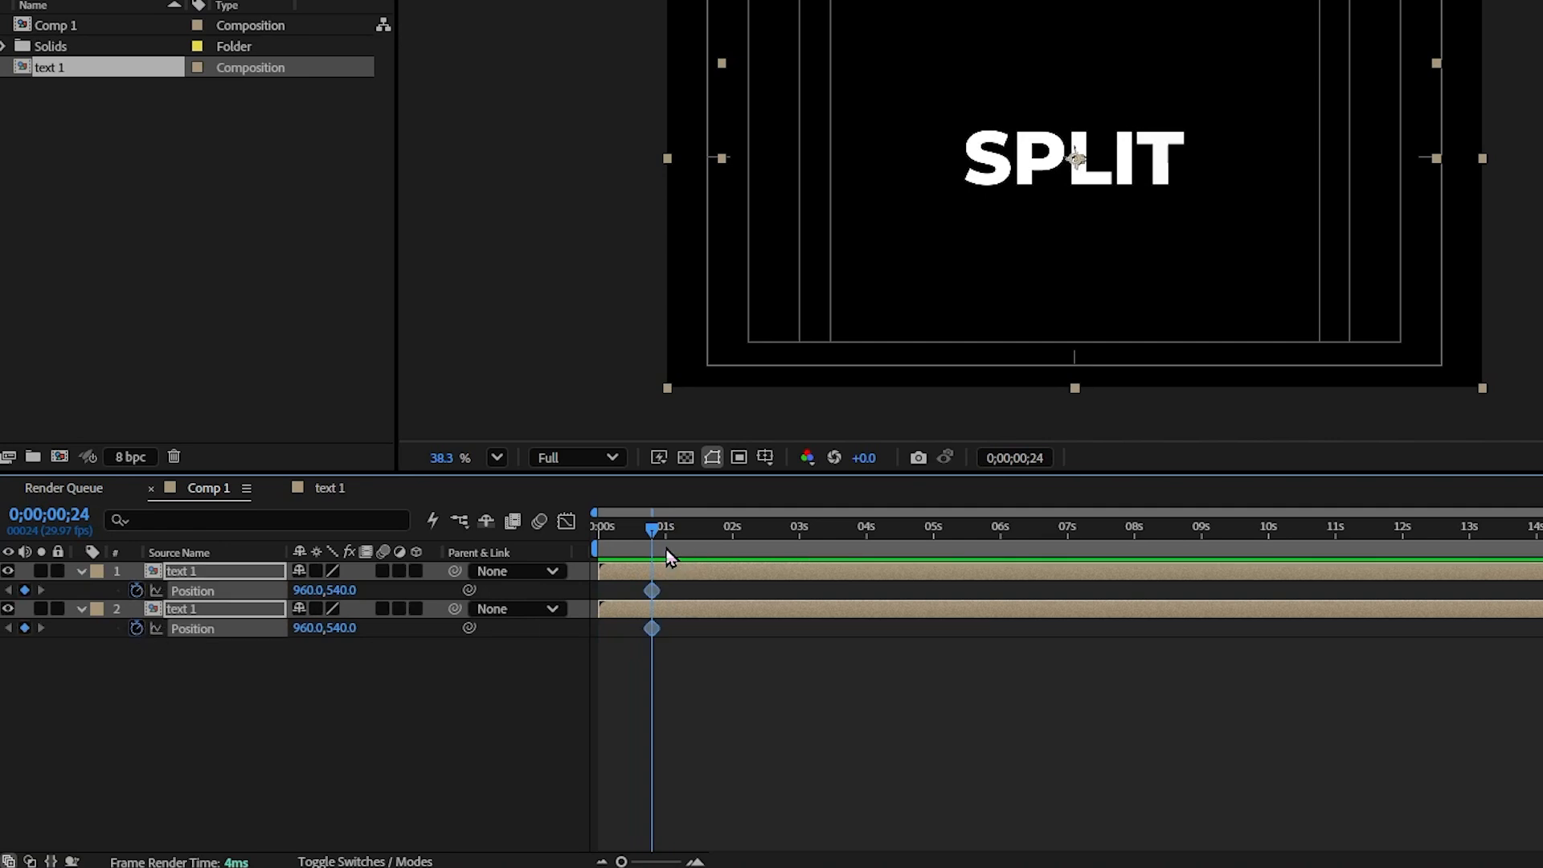
At 0;00;01;15, move the top half up to 960,469 and the bottom half down to 960,619.
left_click_drag(669, 555, 699, 543)
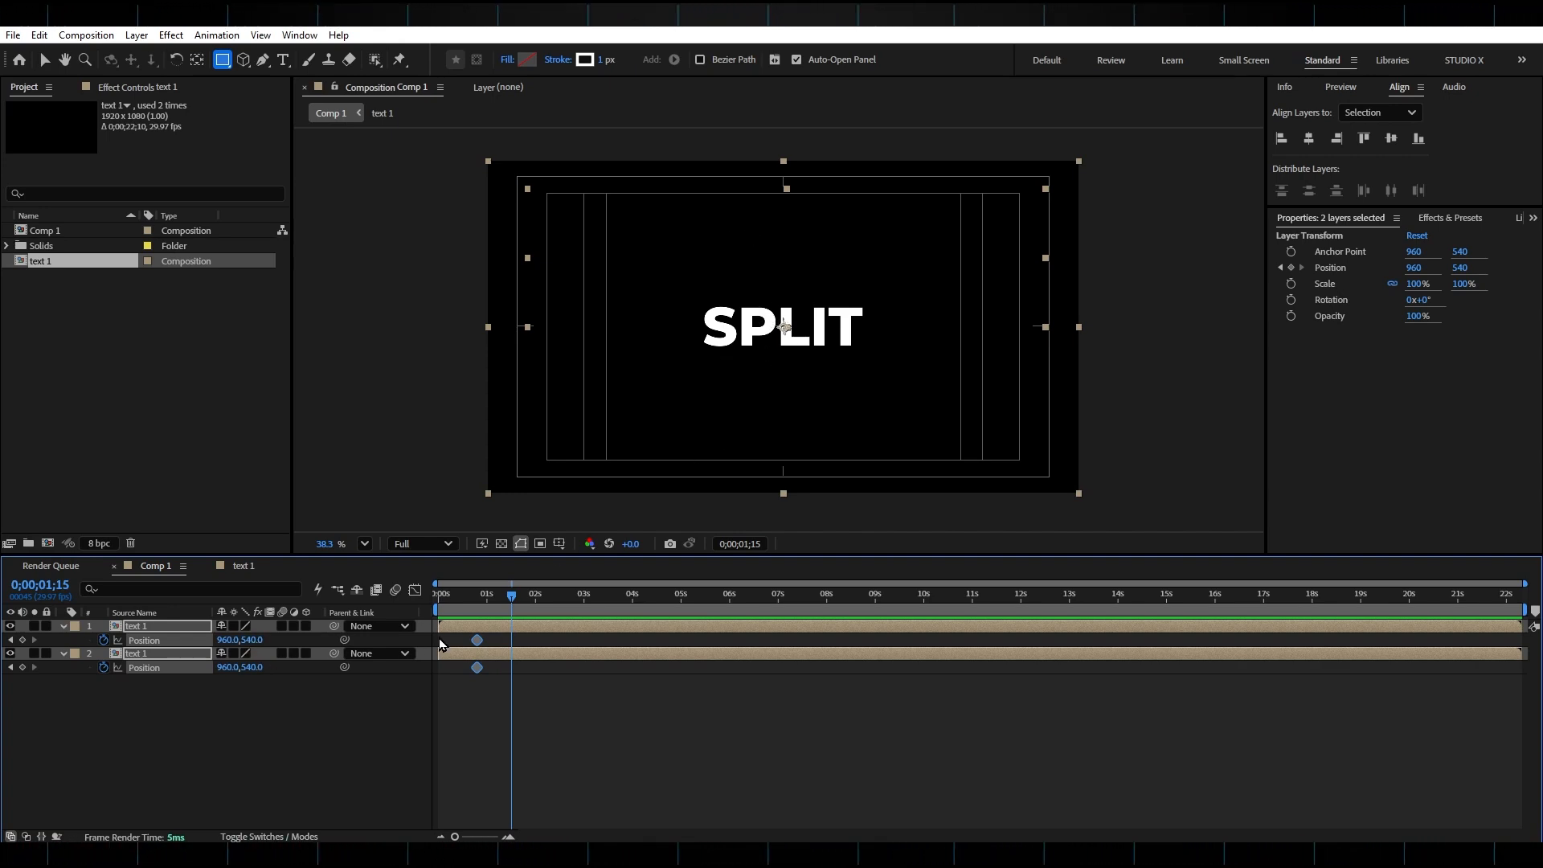
left_click(172, 627)
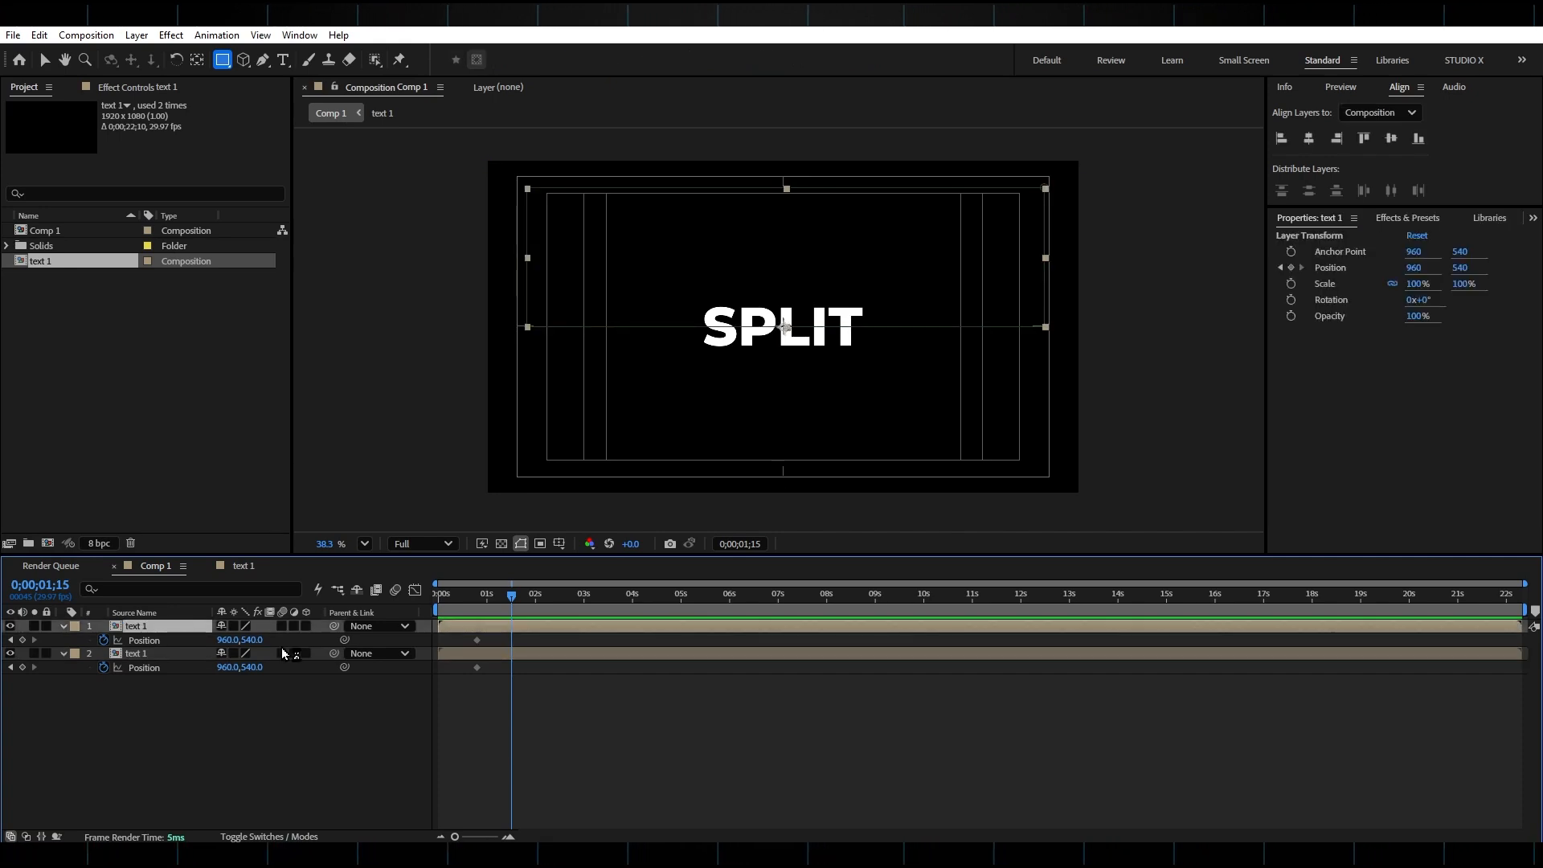
left_click_drag(258, 640, 337, 670)
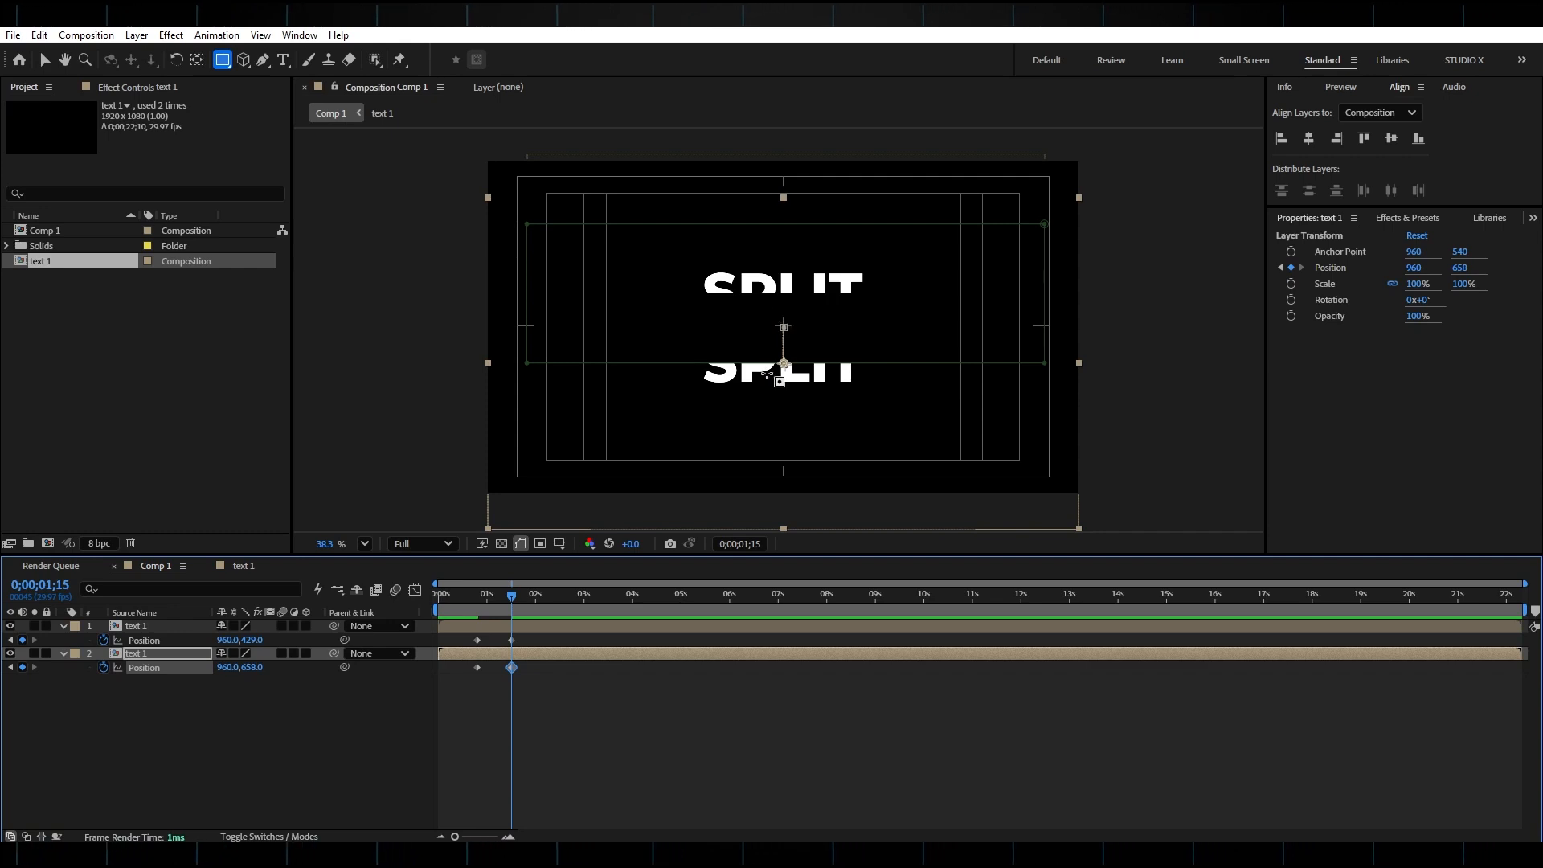
left_click_drag(511, 596, 503, 597)
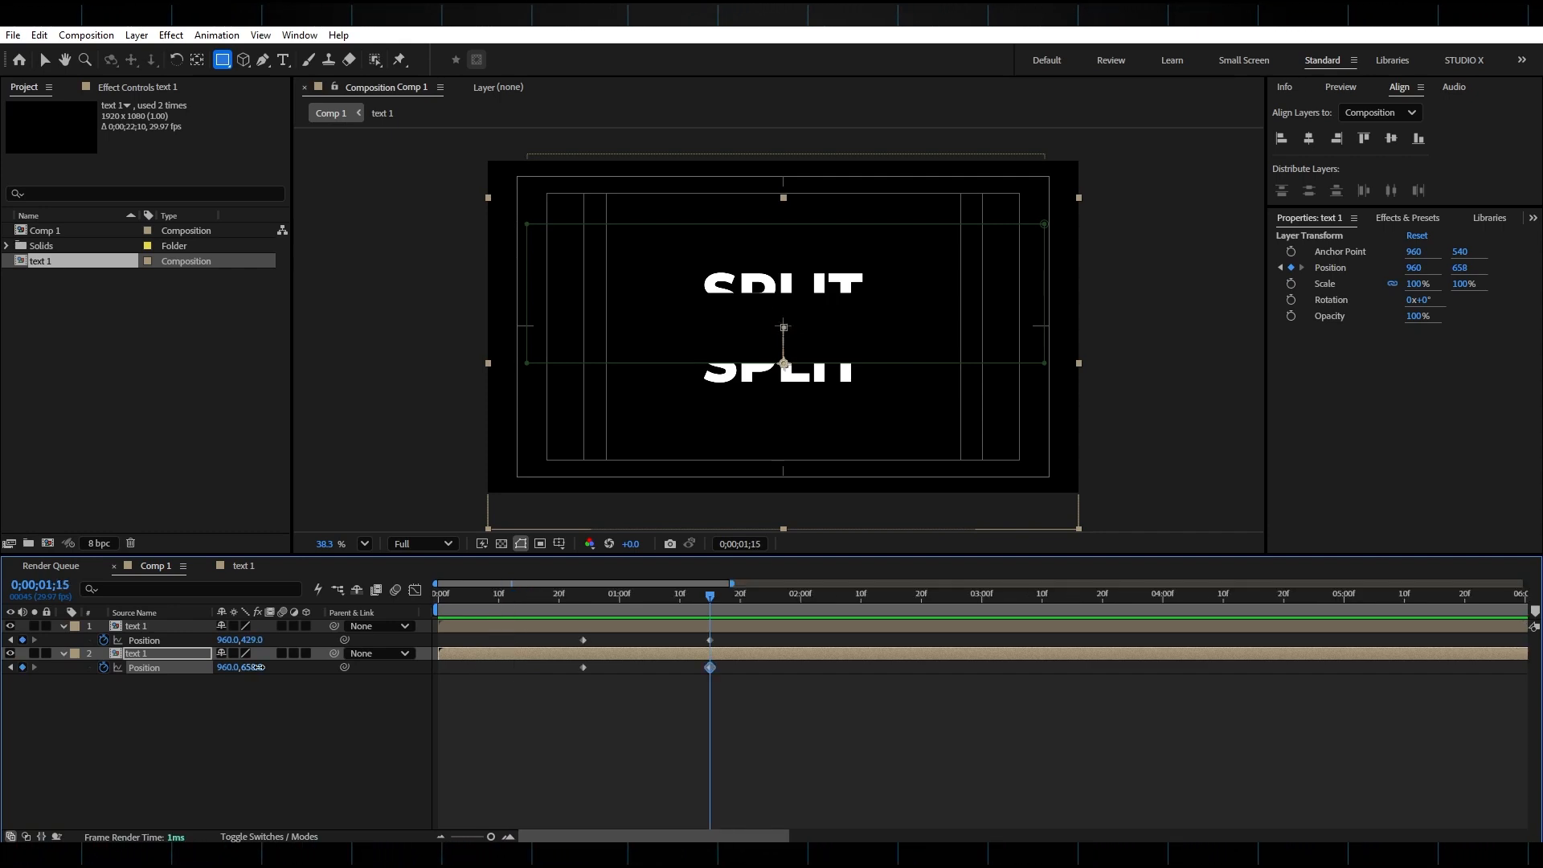
left_click_drag(249, 668, 282, 642)
Create a new text layer reading ANIMATED in the viewer.
key("v")
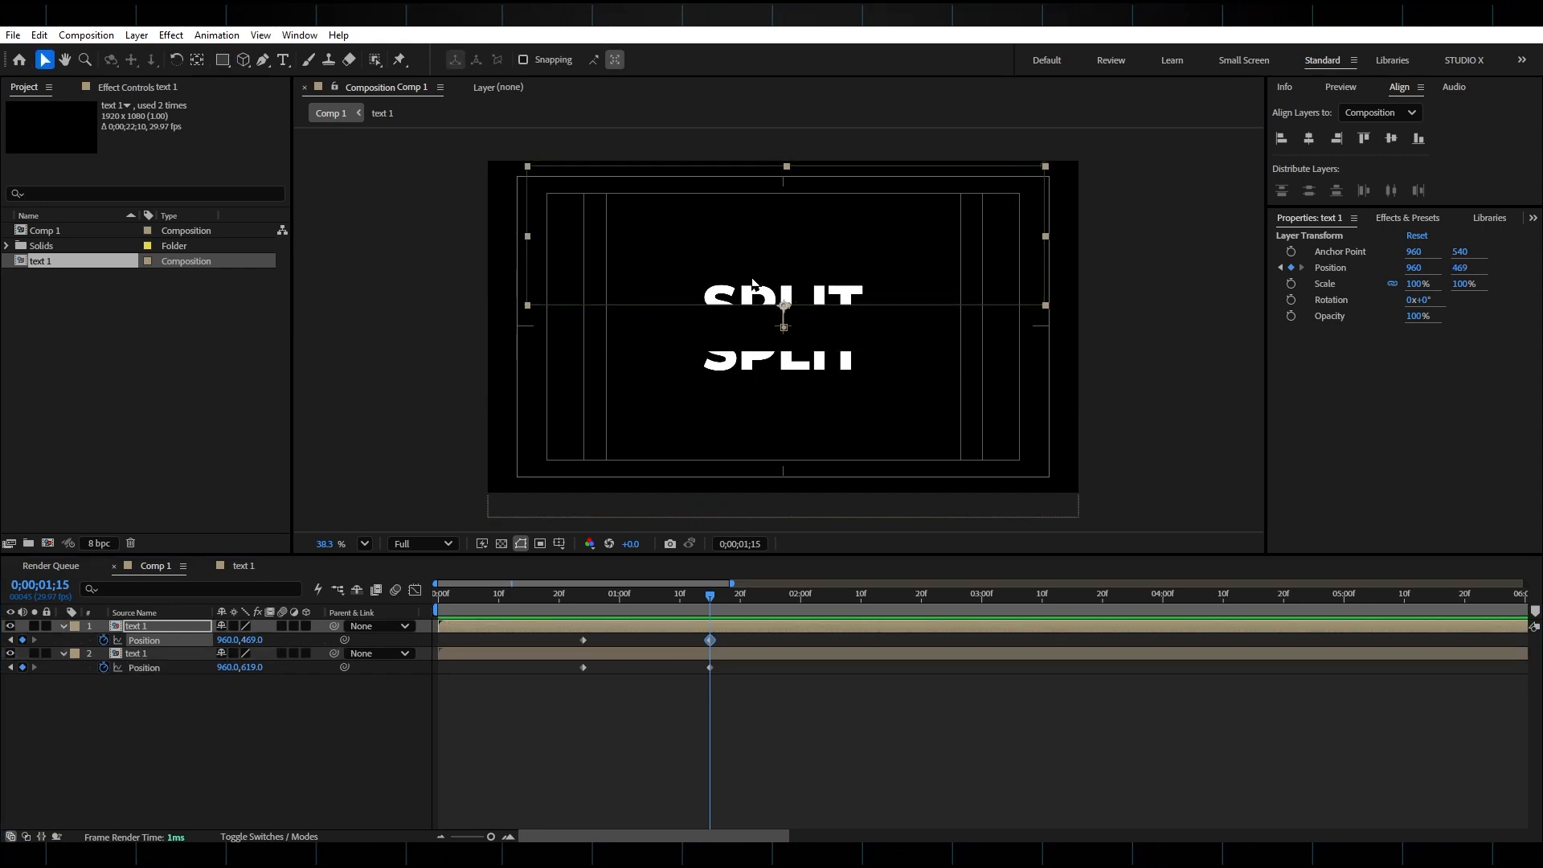
left_click(283, 60)
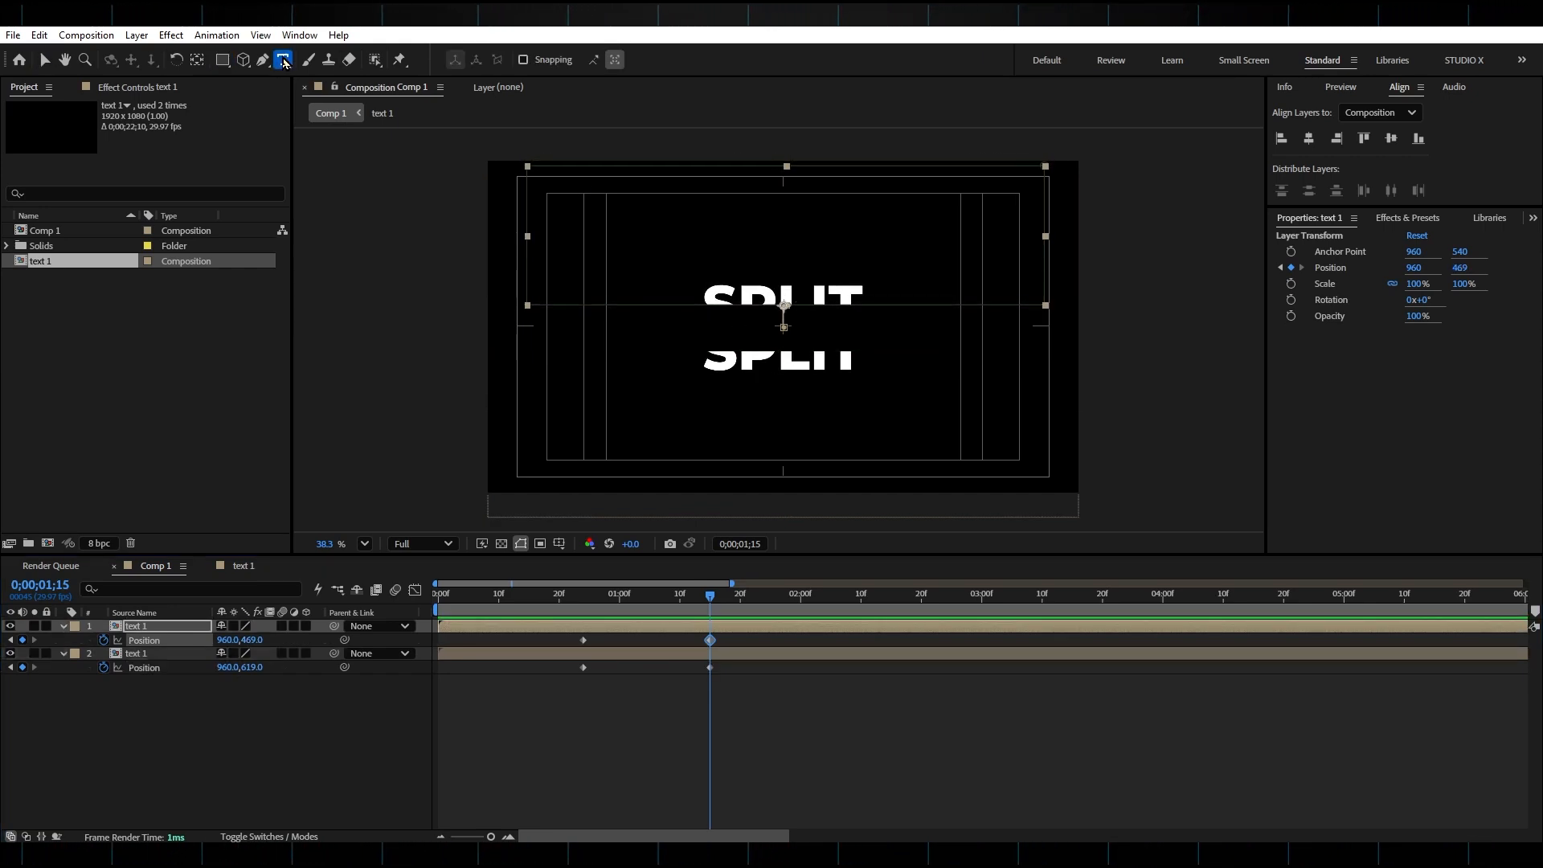
left_click(683, 343)
type("ANIMATED")
left_click(718, 633)
left_click(1399, 88)
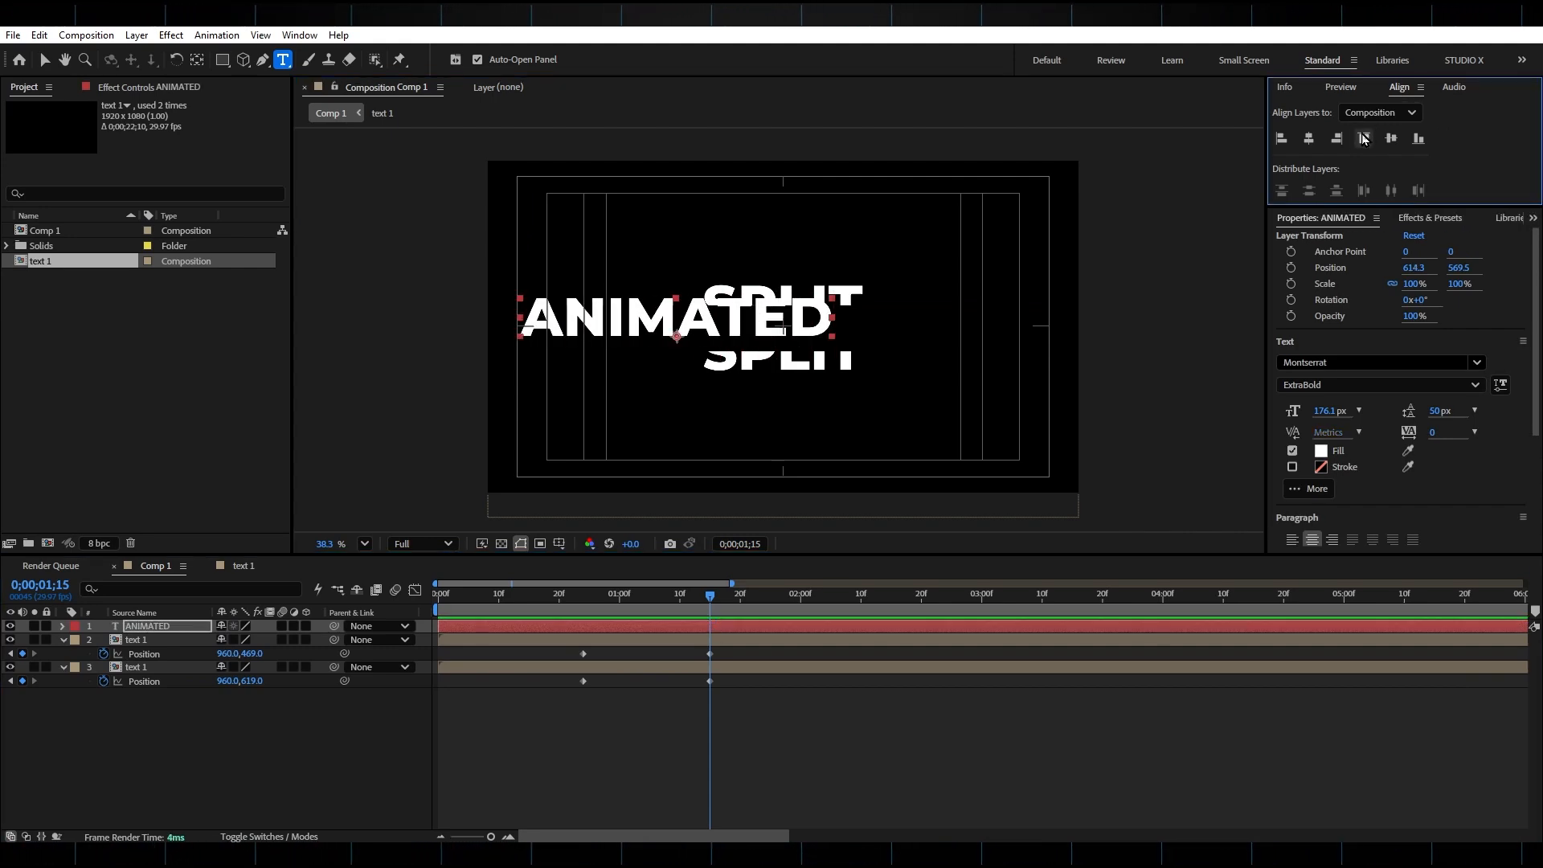
Center the ANIMATED text horizontally and vertically in the composition.
left_click(1309, 139)
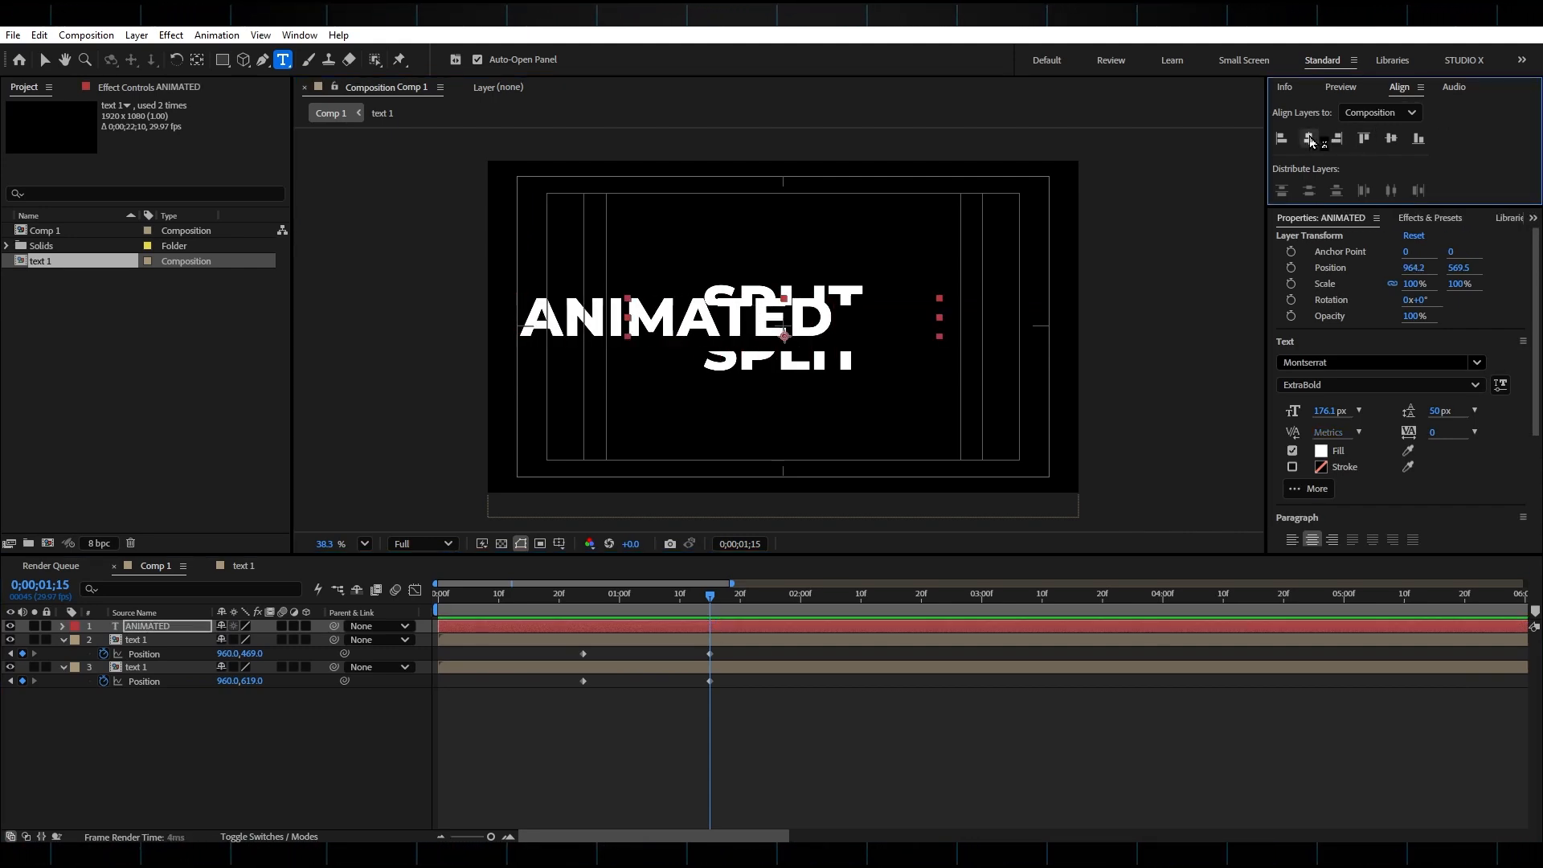
left_click(1395, 142)
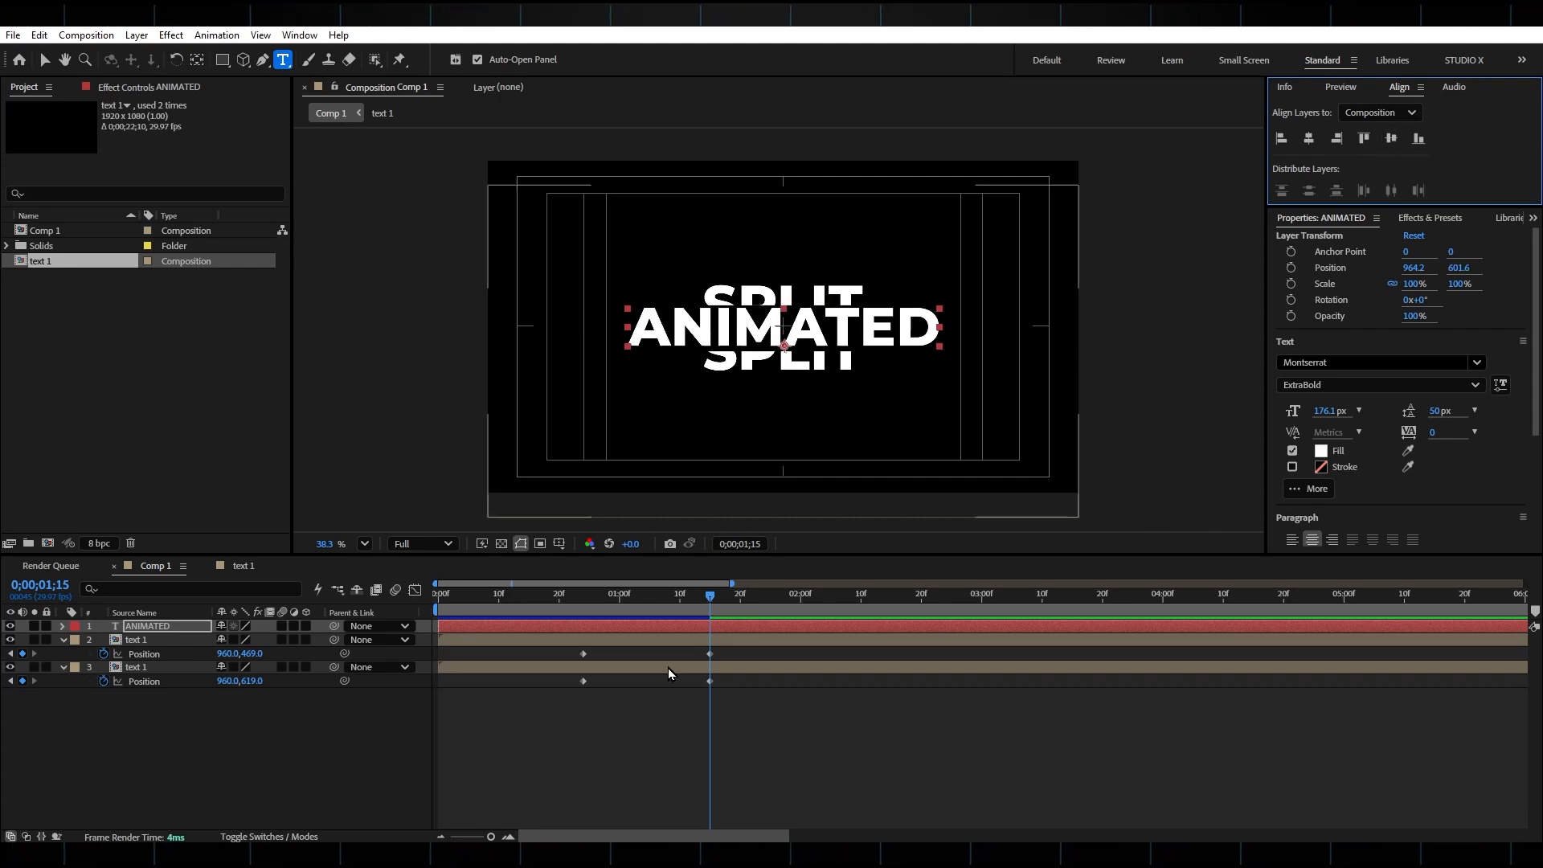
Set the bottom SPLIT half's Position to 960,614 at 0;00;01;15.
left_click(729, 641)
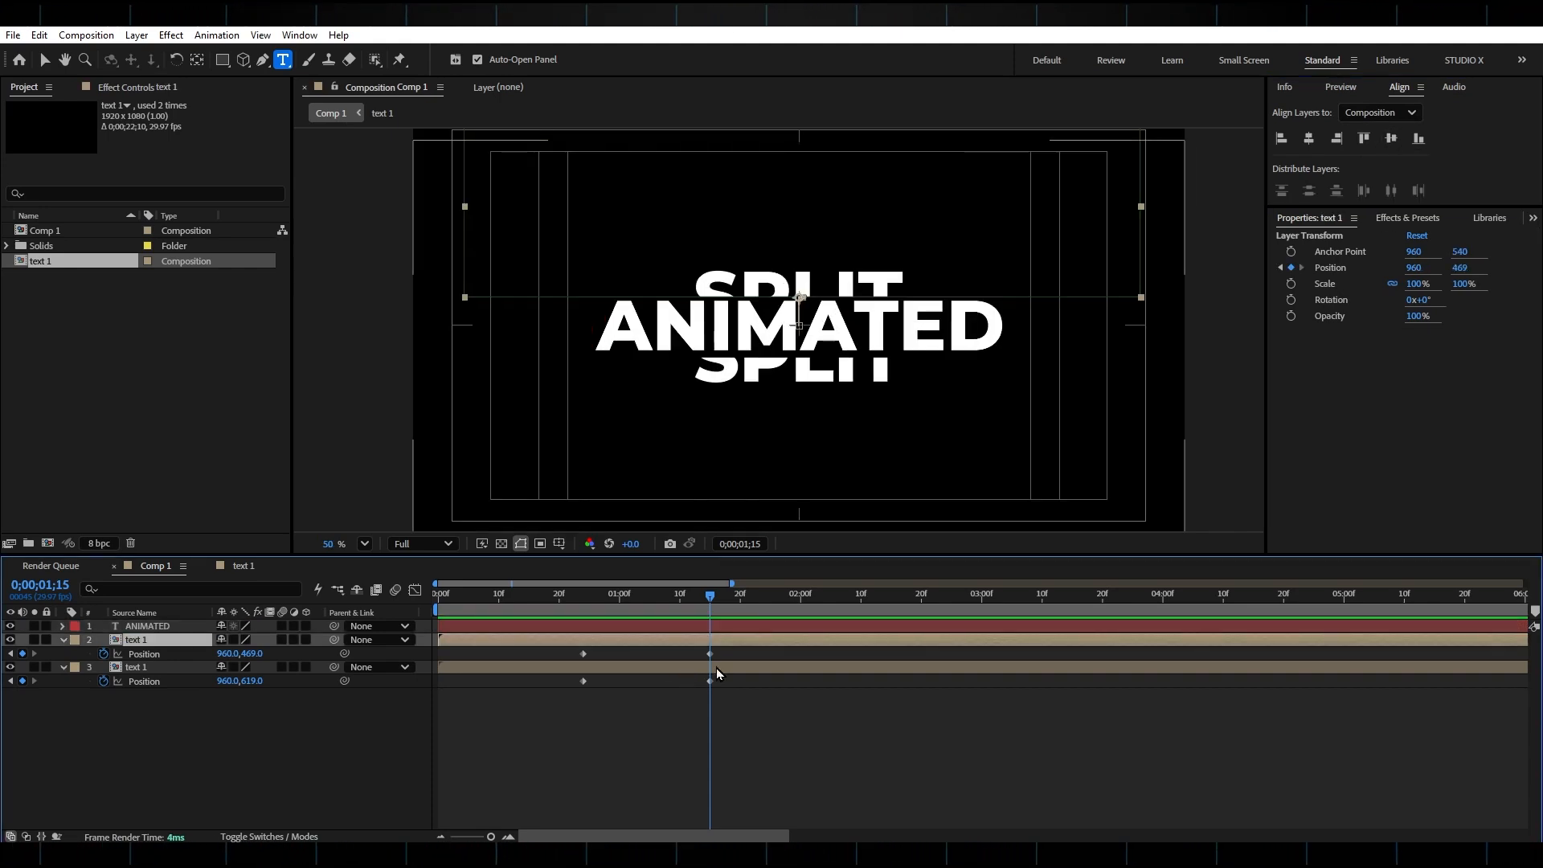
left_click(716, 668)
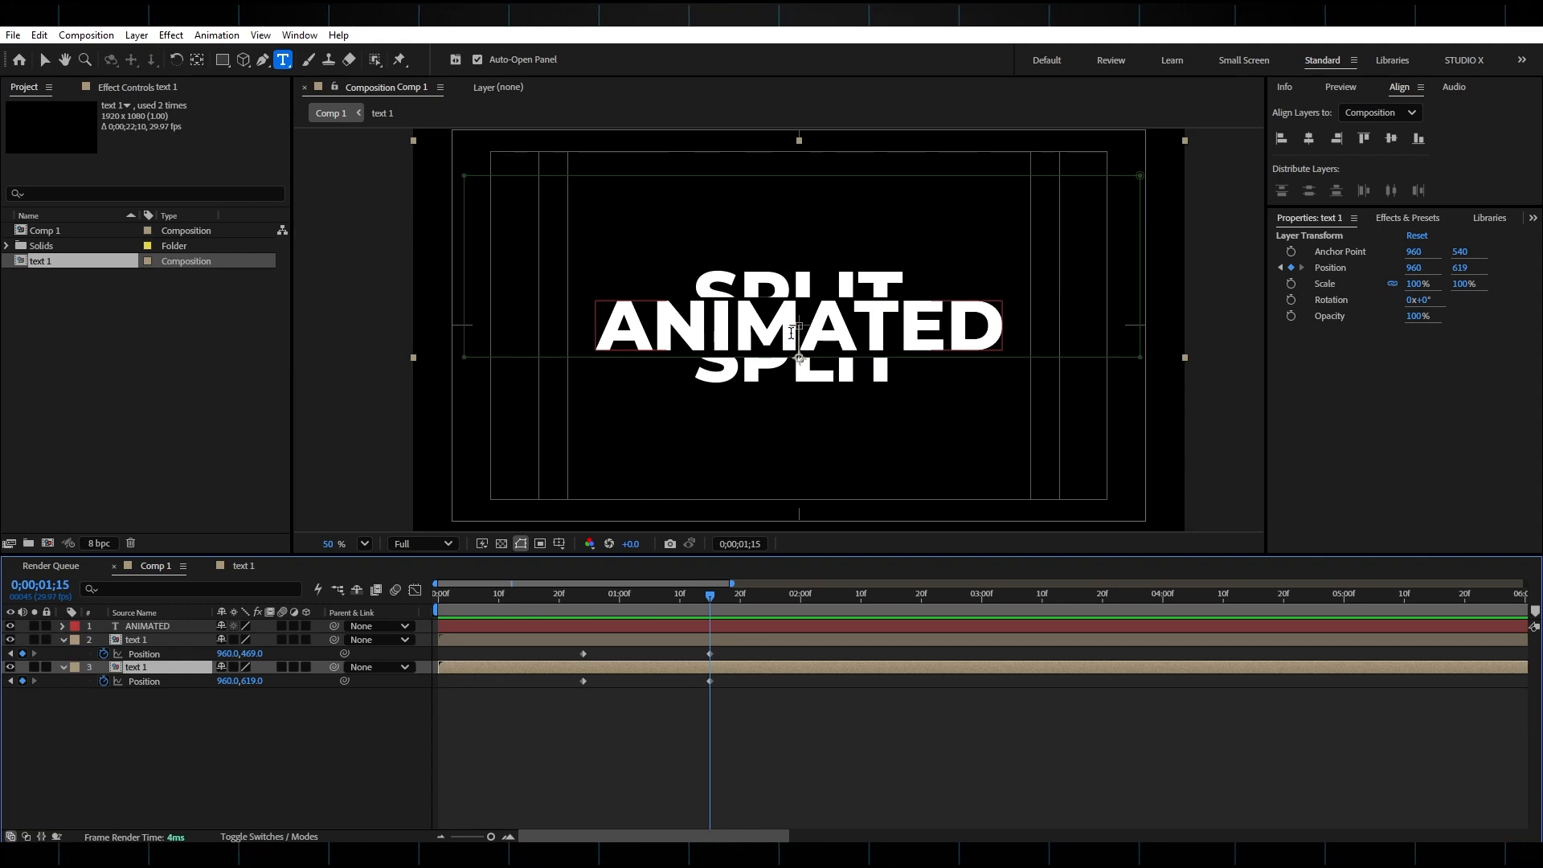
left_click_drag(252, 680, 248, 680)
Move the ANIMATED layer below both SPLIT layers in the layer stack.
left_click(149, 625)
left_click_drag(148, 629, 152, 698)
Add a new black solid layer with the default composition-sized settings.
left_click(139, 35)
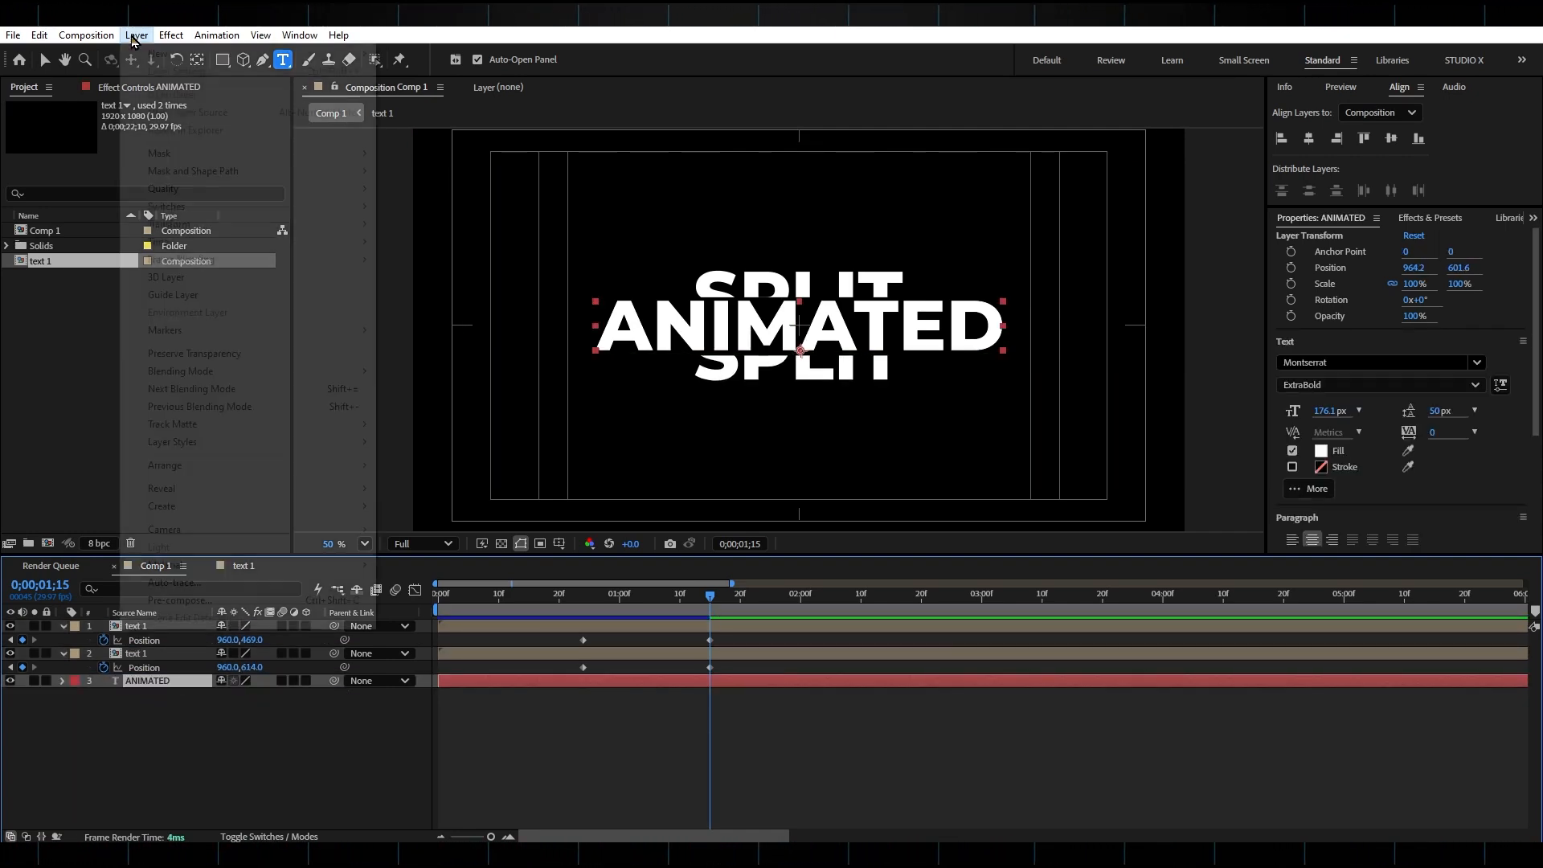
mouse_move(145, 58)
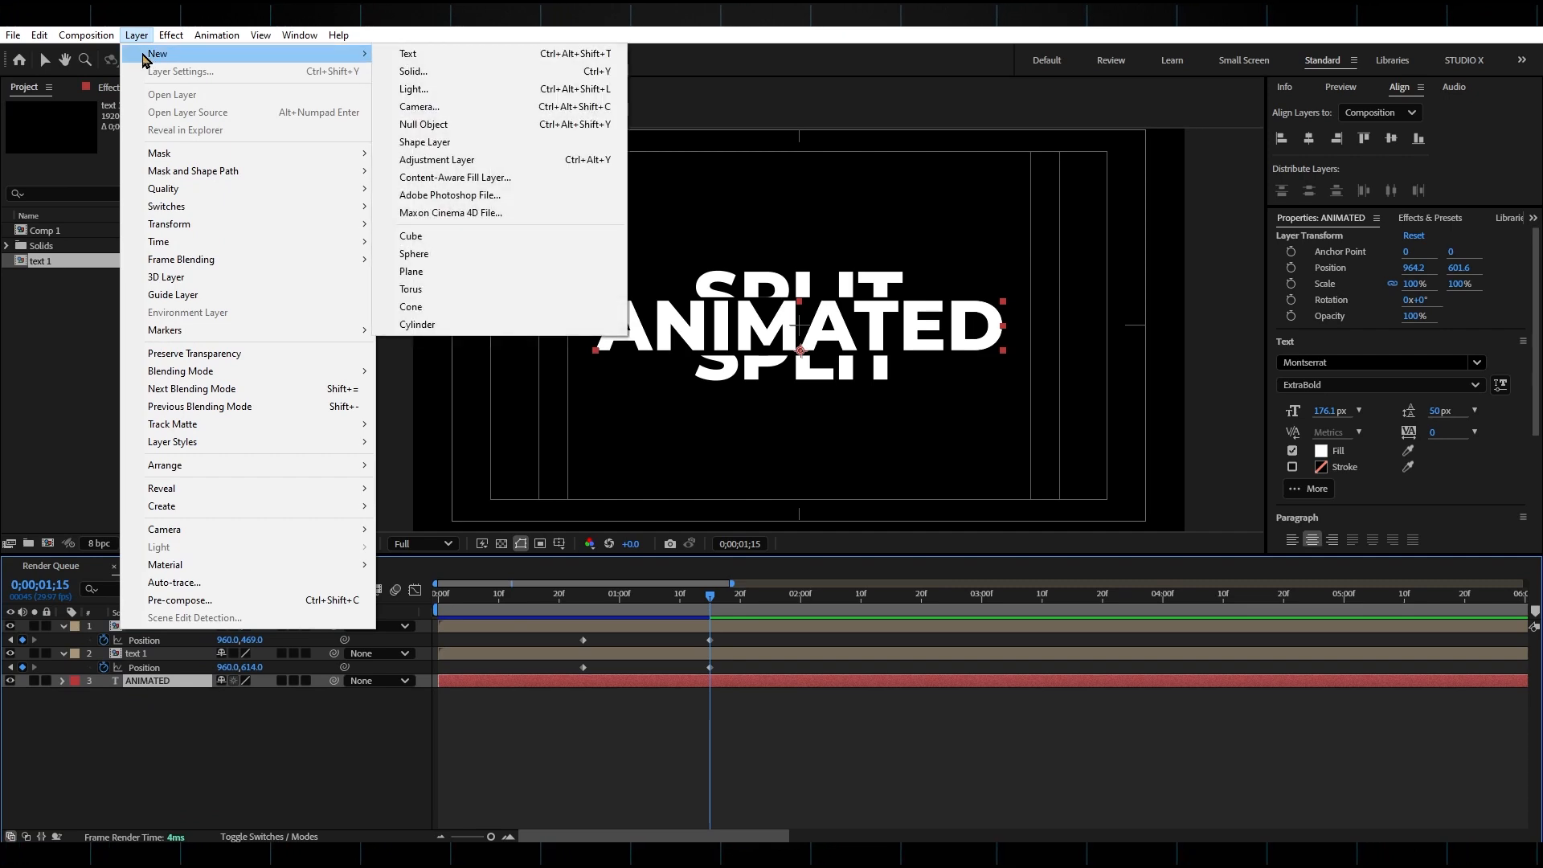
left_click(413, 70)
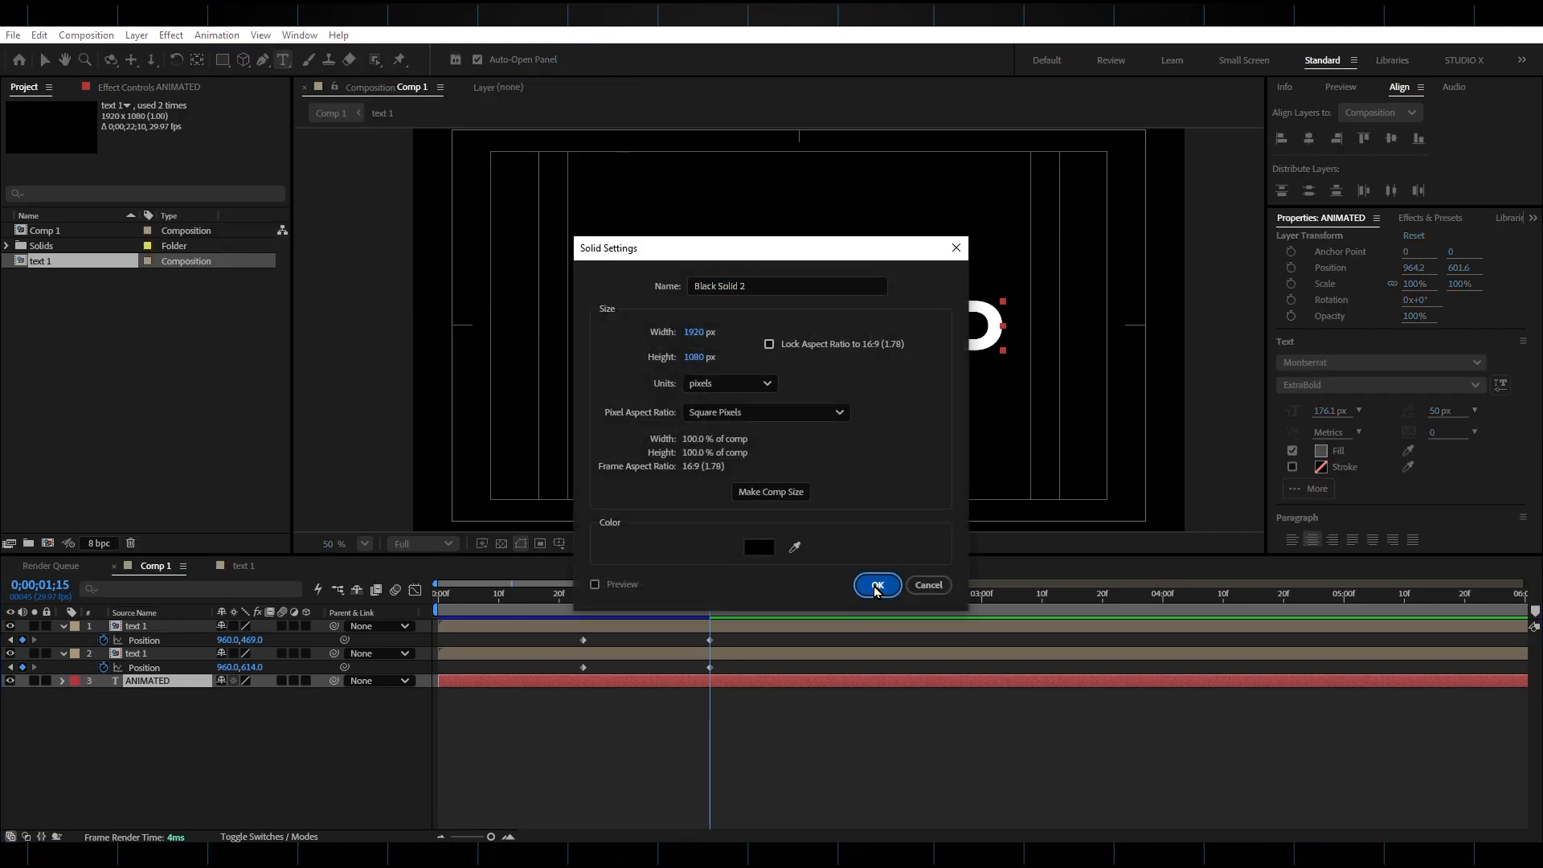
left_click(878, 584)
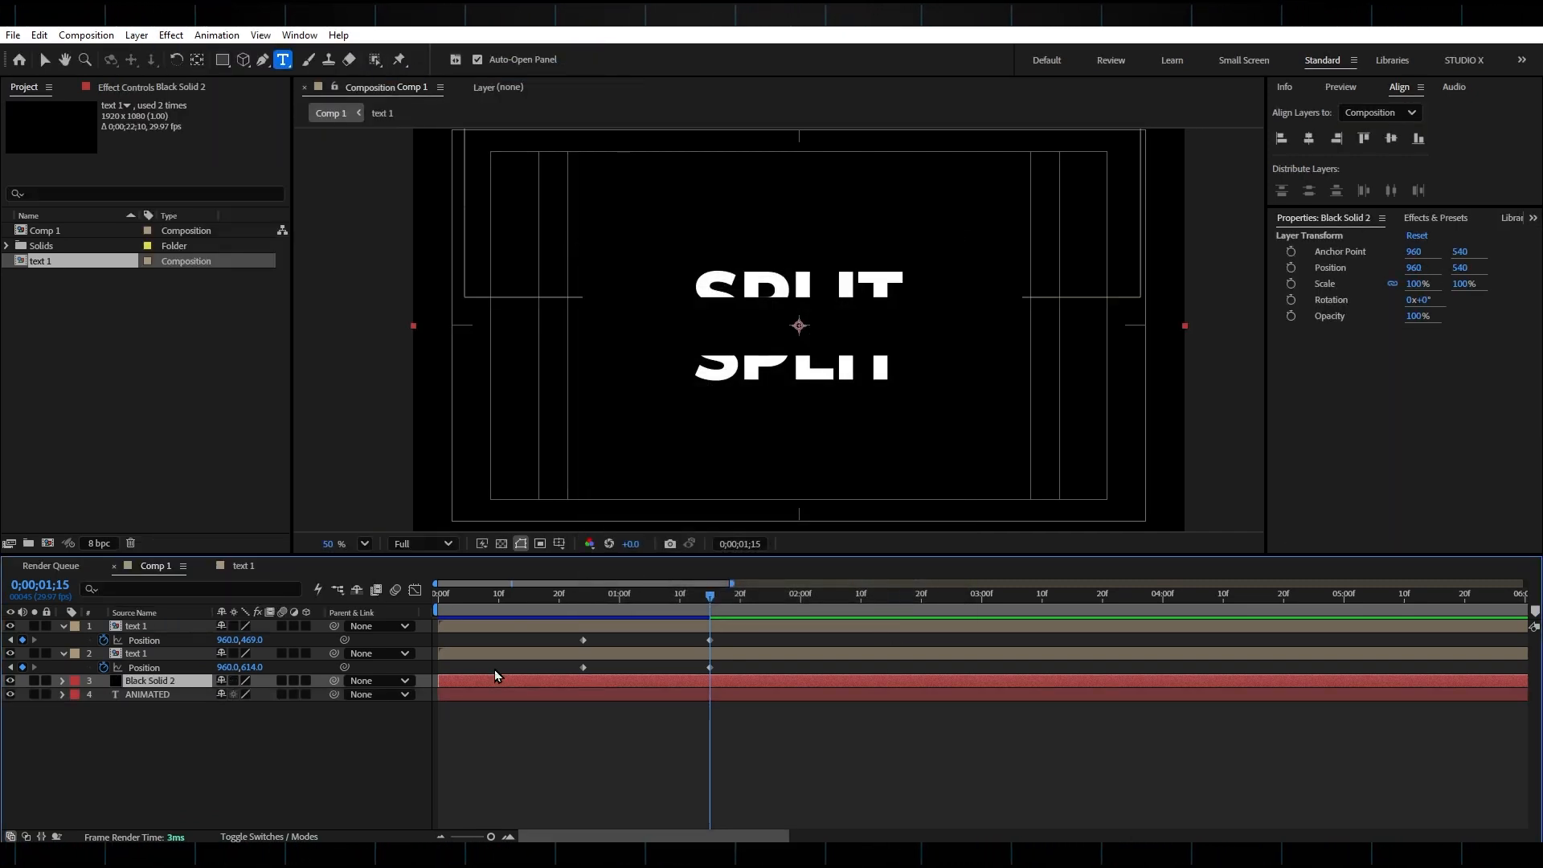
Pre-compose the solid together with the ANIMATED layer into a composition named text 2.
left_click(164, 696, "shift")
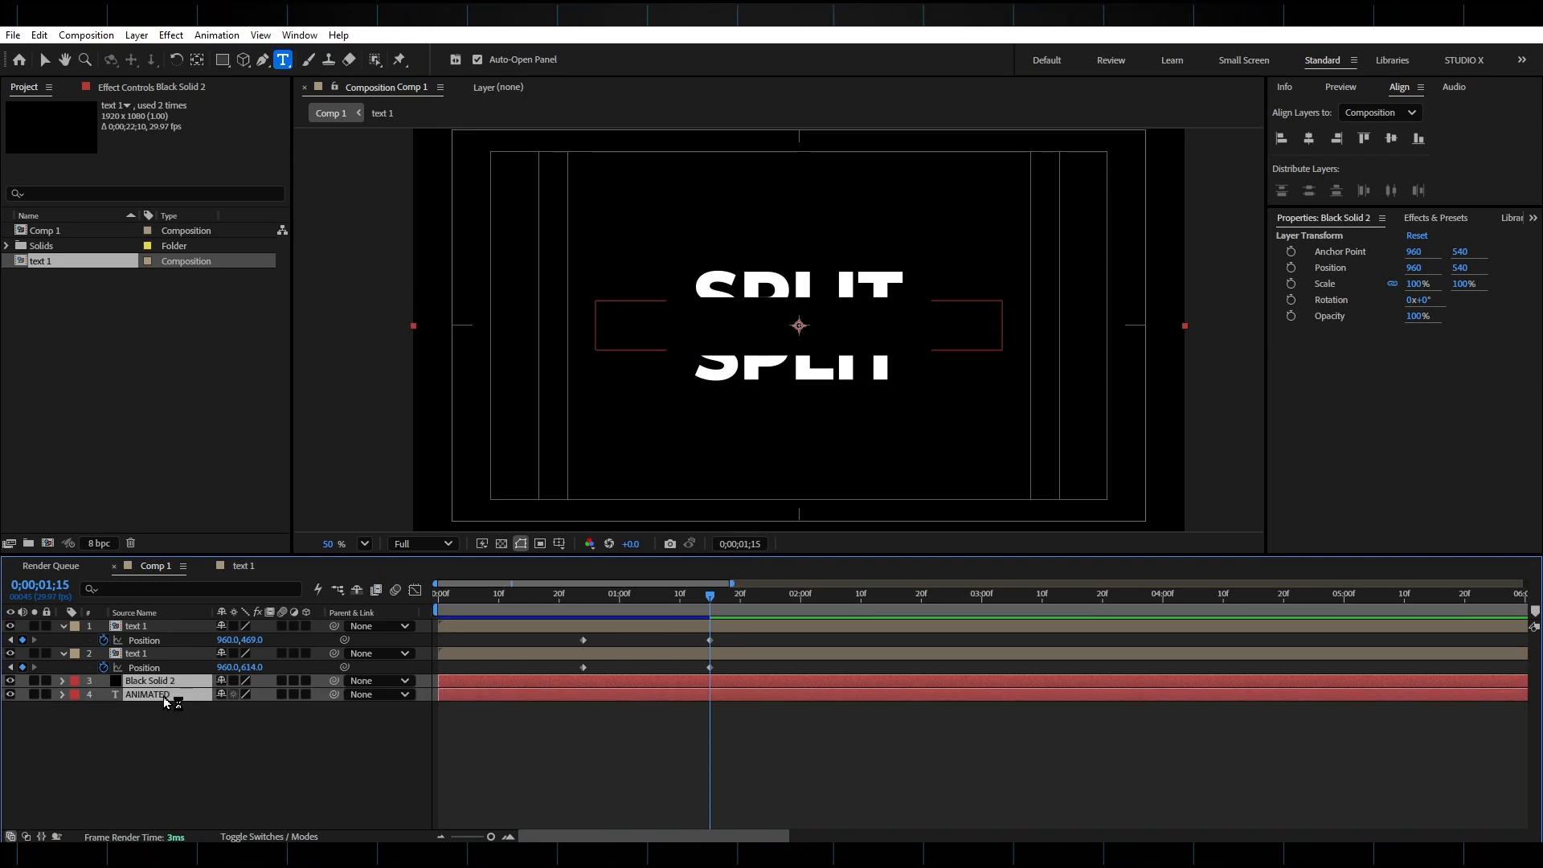
right_click(165, 696)
left_click(222, 566)
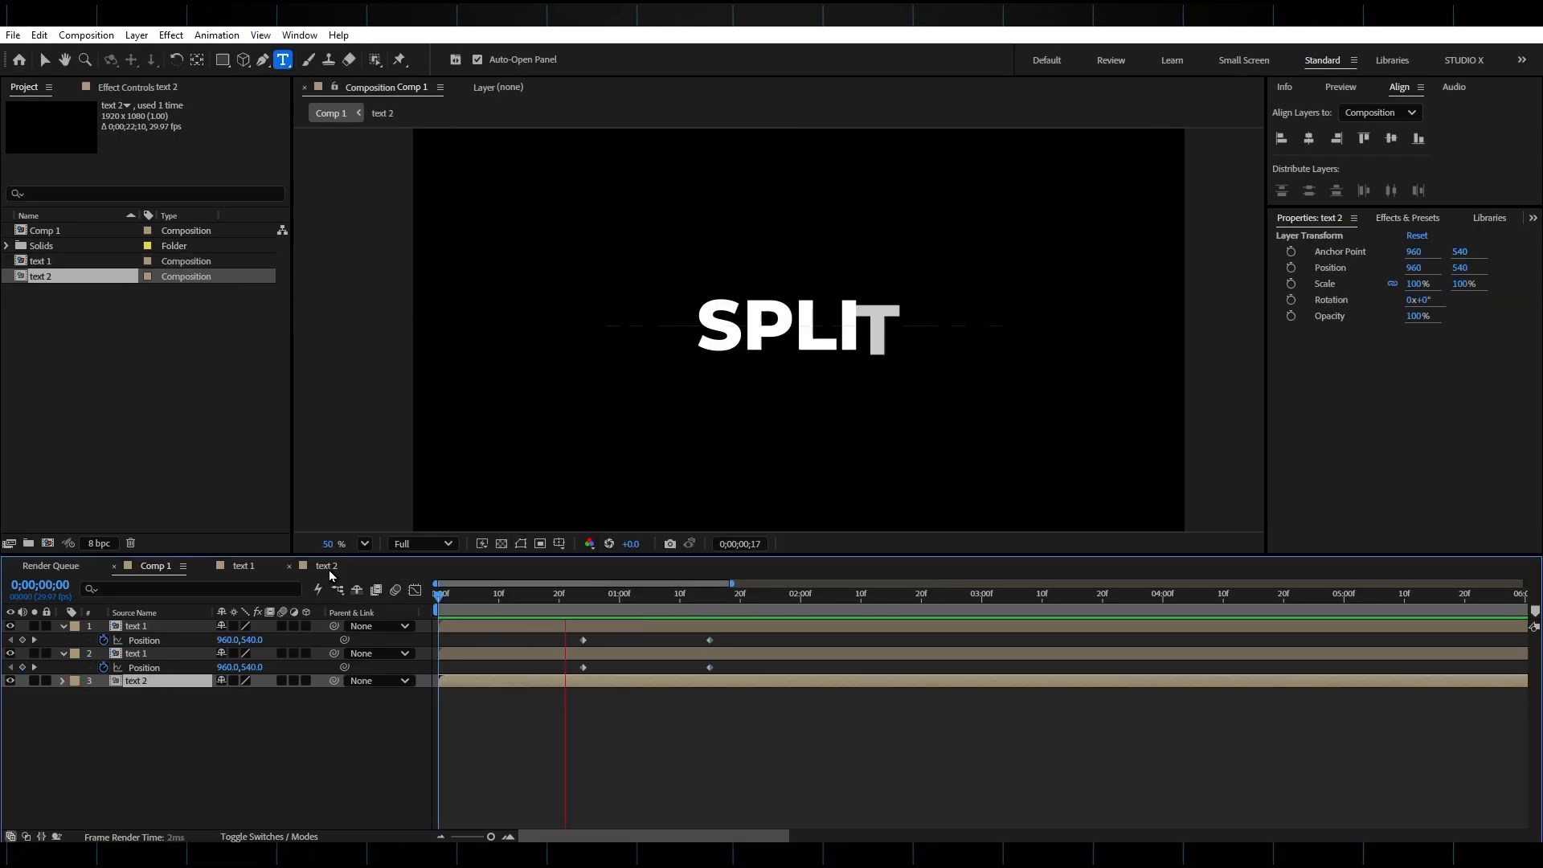
Play back the composition to preview the animation.
key("space")
key("apostrophe")
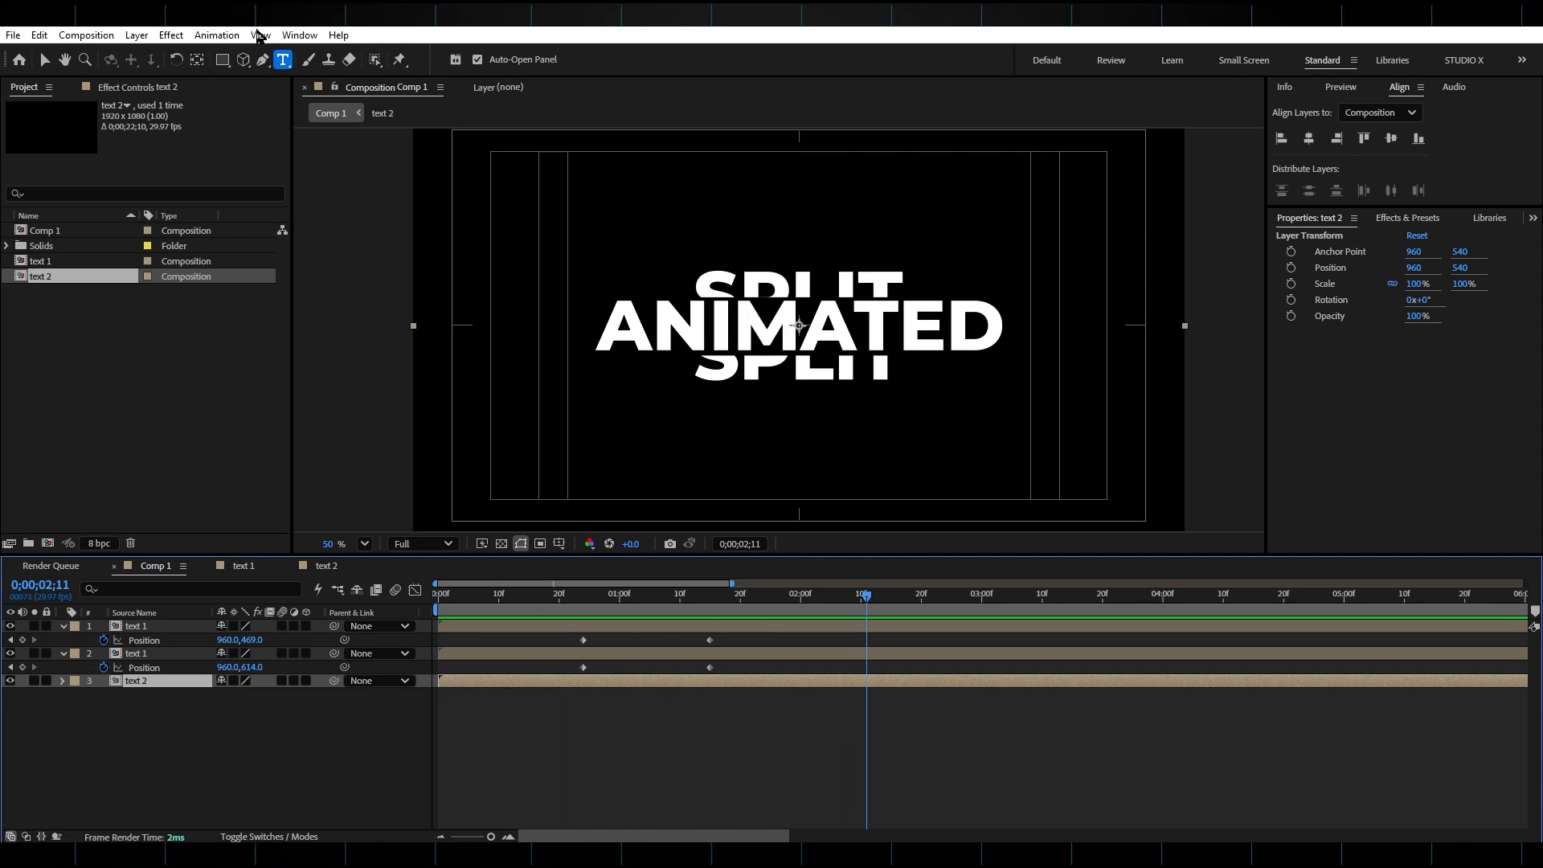
Draw a rectangle mask covering the upper half of the text 2 layer.
left_click(220, 64)
left_click_drag(446, 139, 1133, 326)
left_click(143, 685)
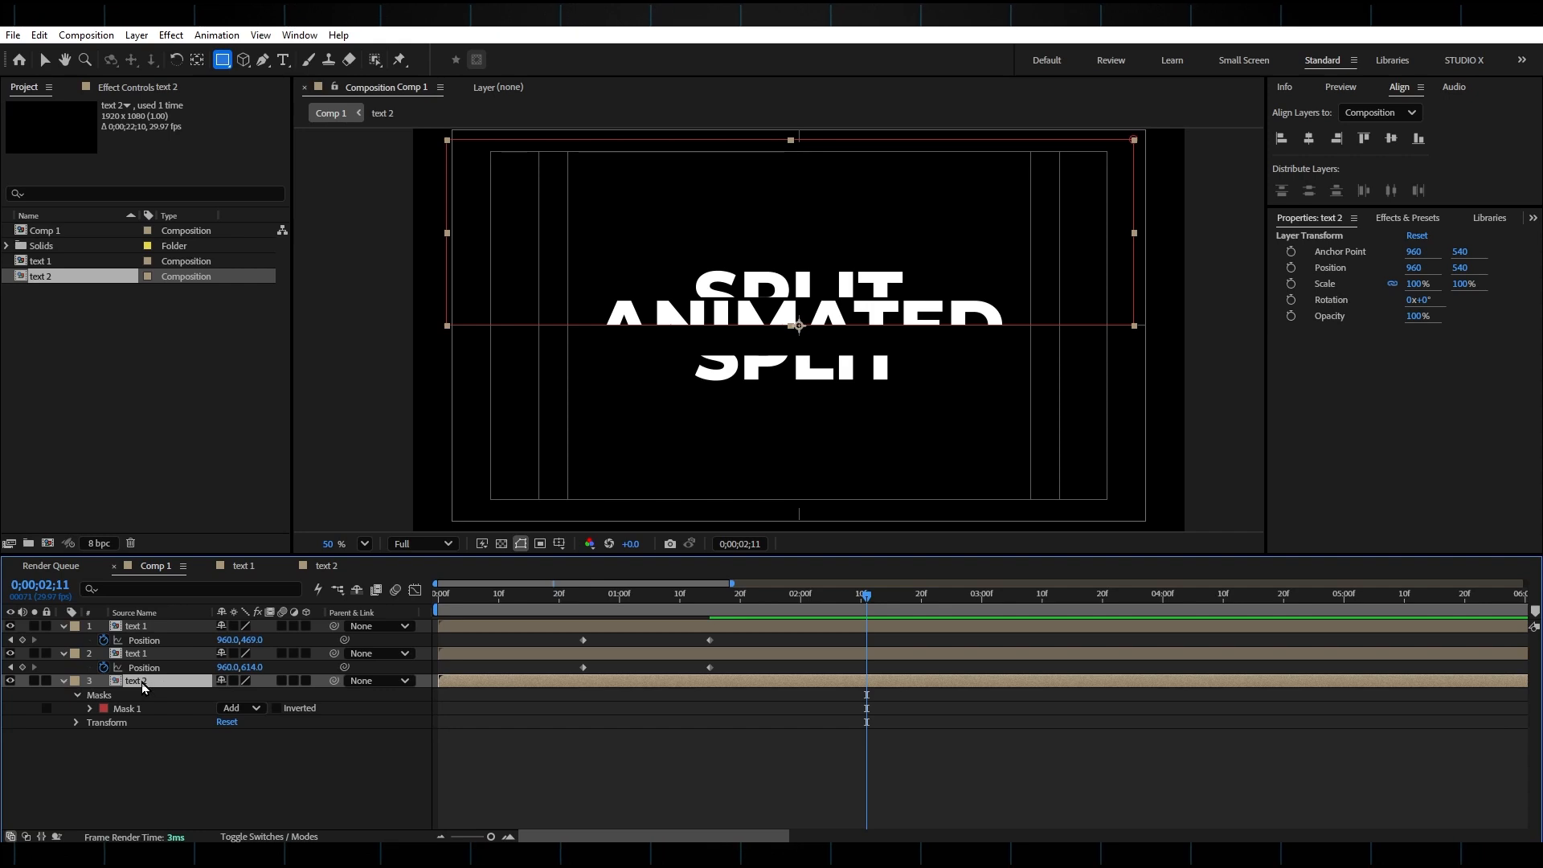
Duplicate the text 2 layer and invert the duplicate's mask.
key("ctrl+d")
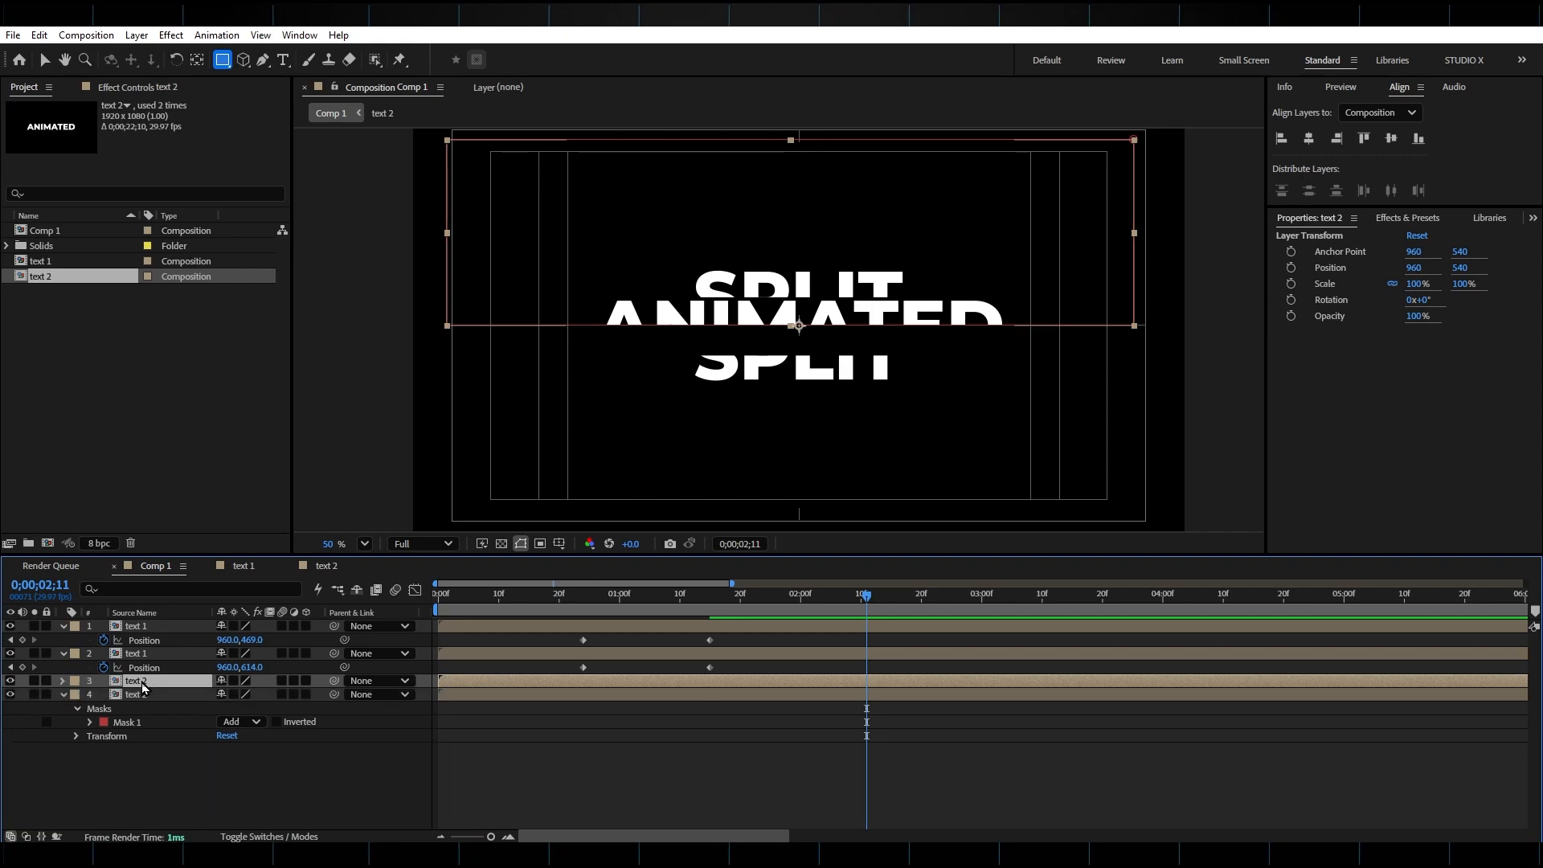
left_click(277, 722)
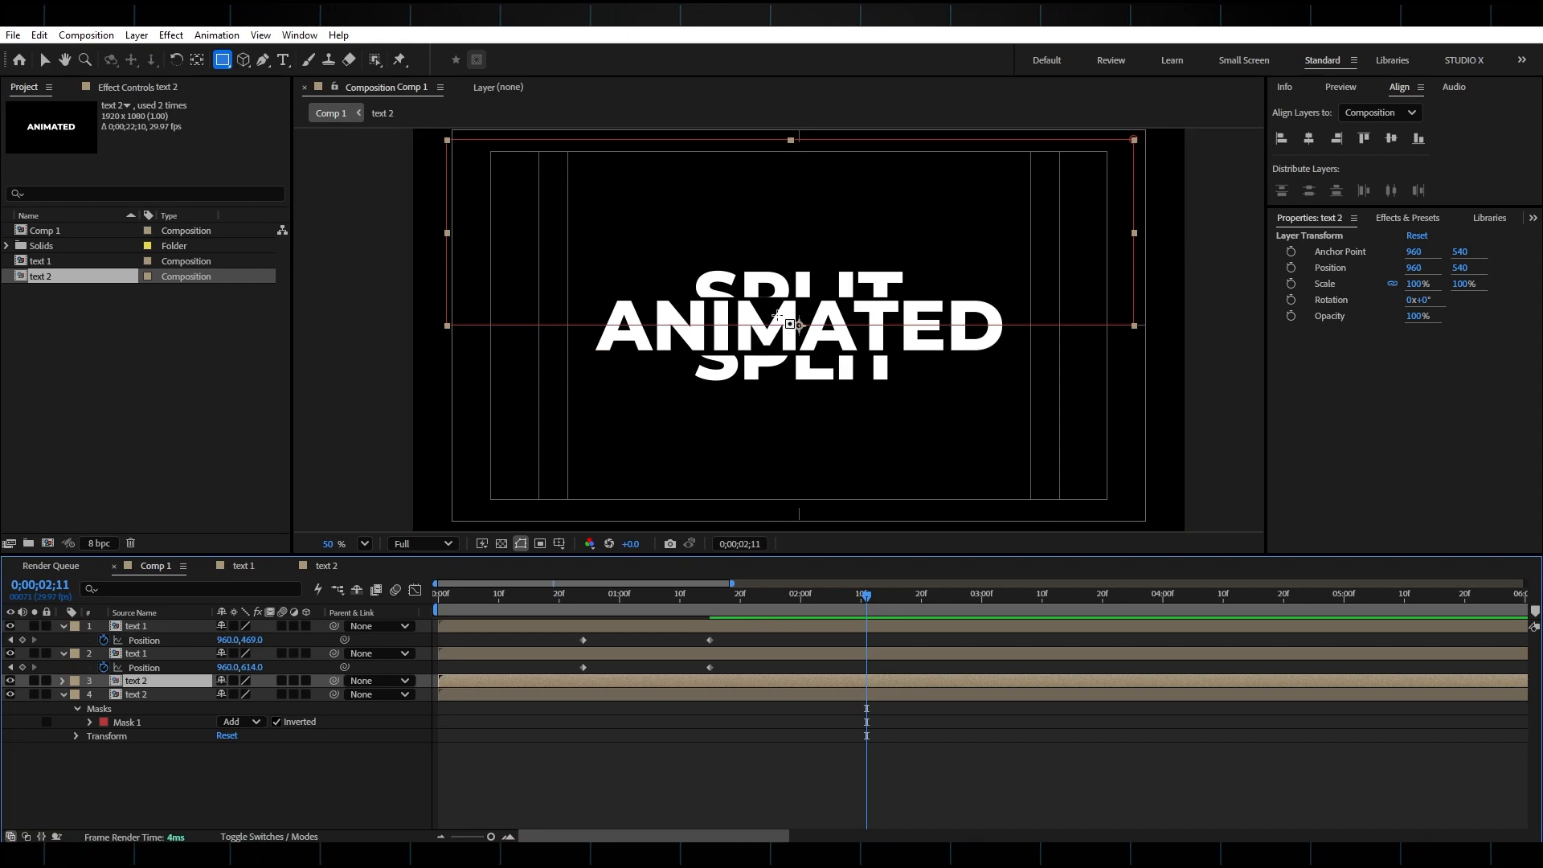
Show Position for both text 2 layers and set Position keyframes at 0;00;01;15.
key("j")
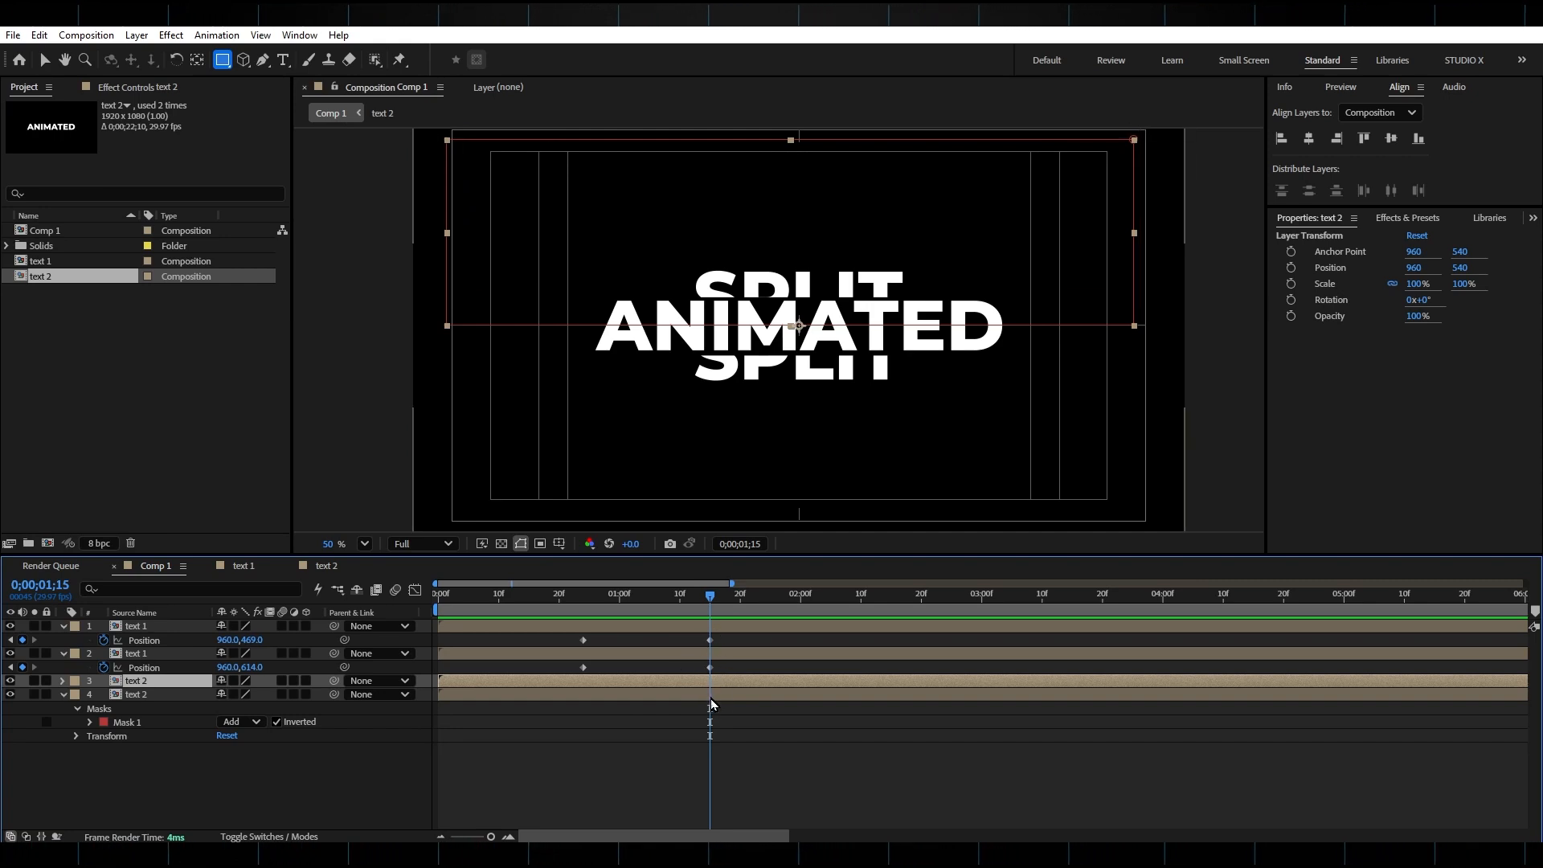
left_click(166, 693, "shift")
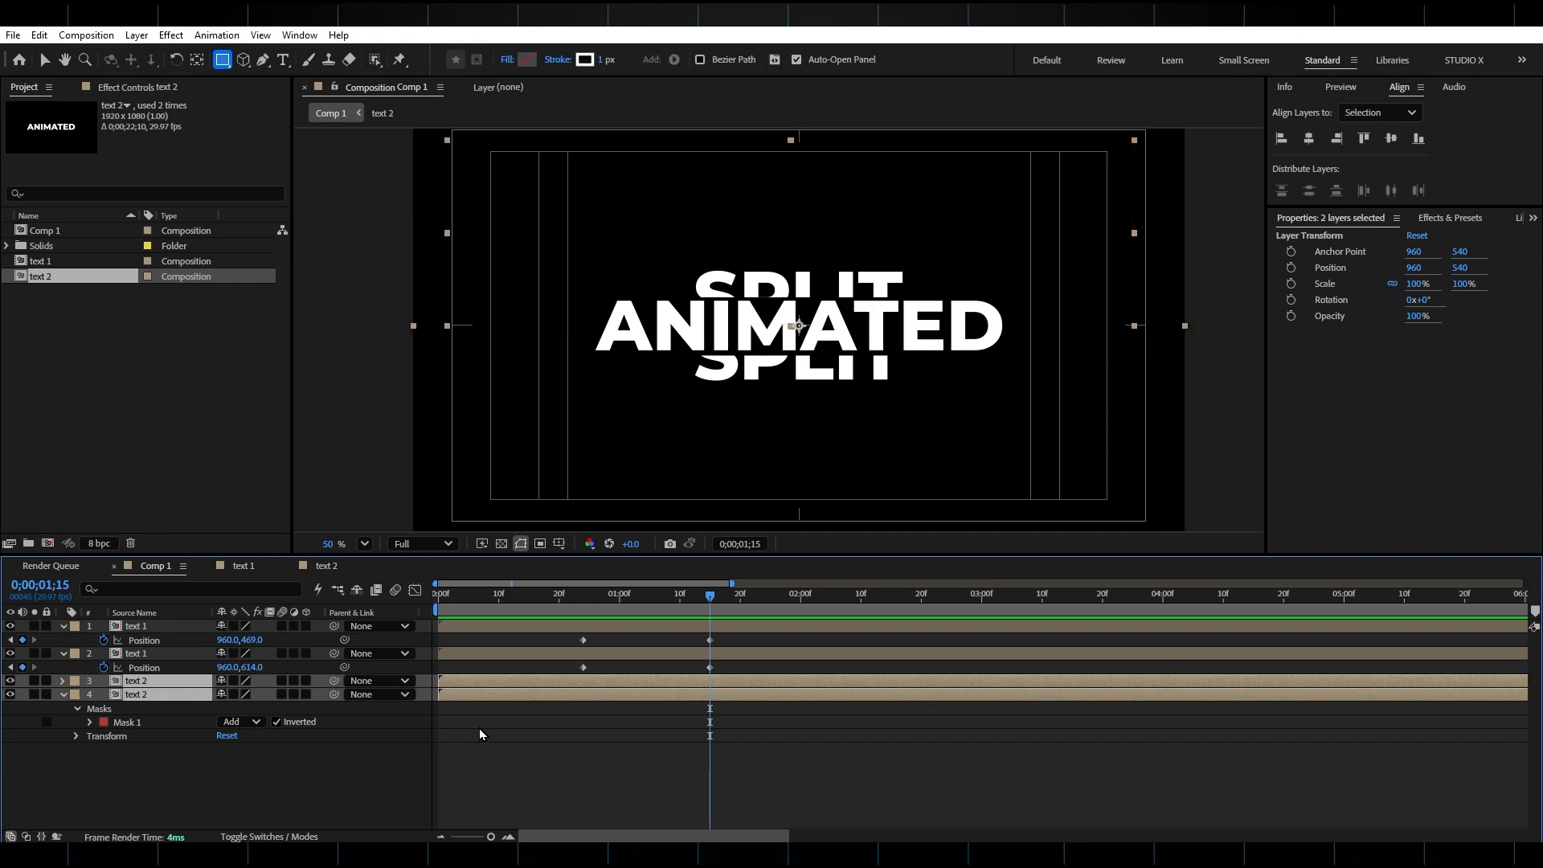
key("p")
left_click(104, 722)
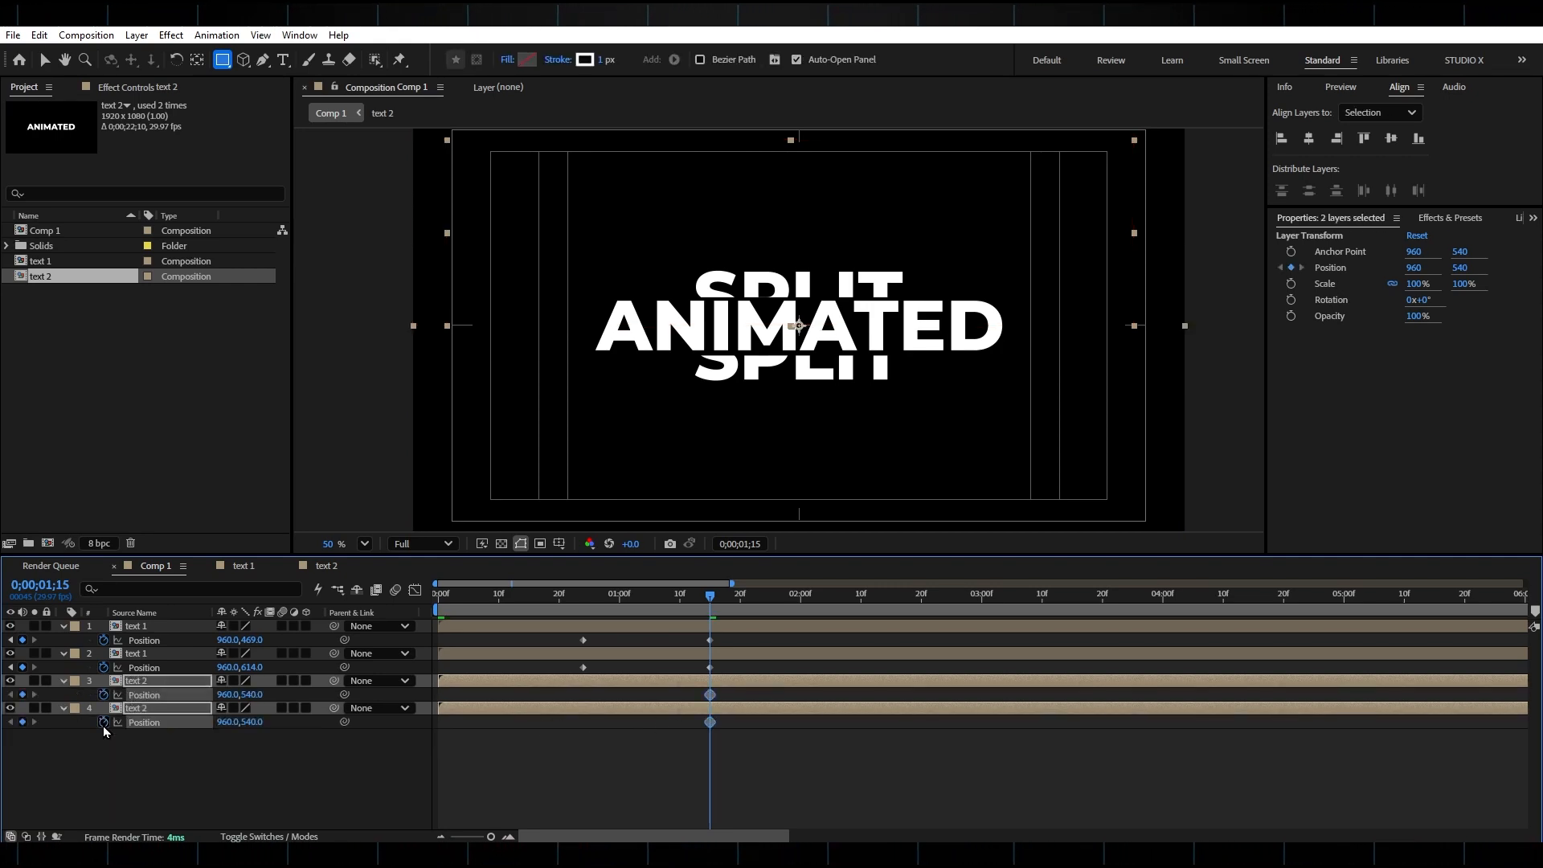
At 0;00;02;03, move the top ANIMATED half to 960,470 and the bottom half to 960,615.
left_click_drag(753, 607, 820, 608)
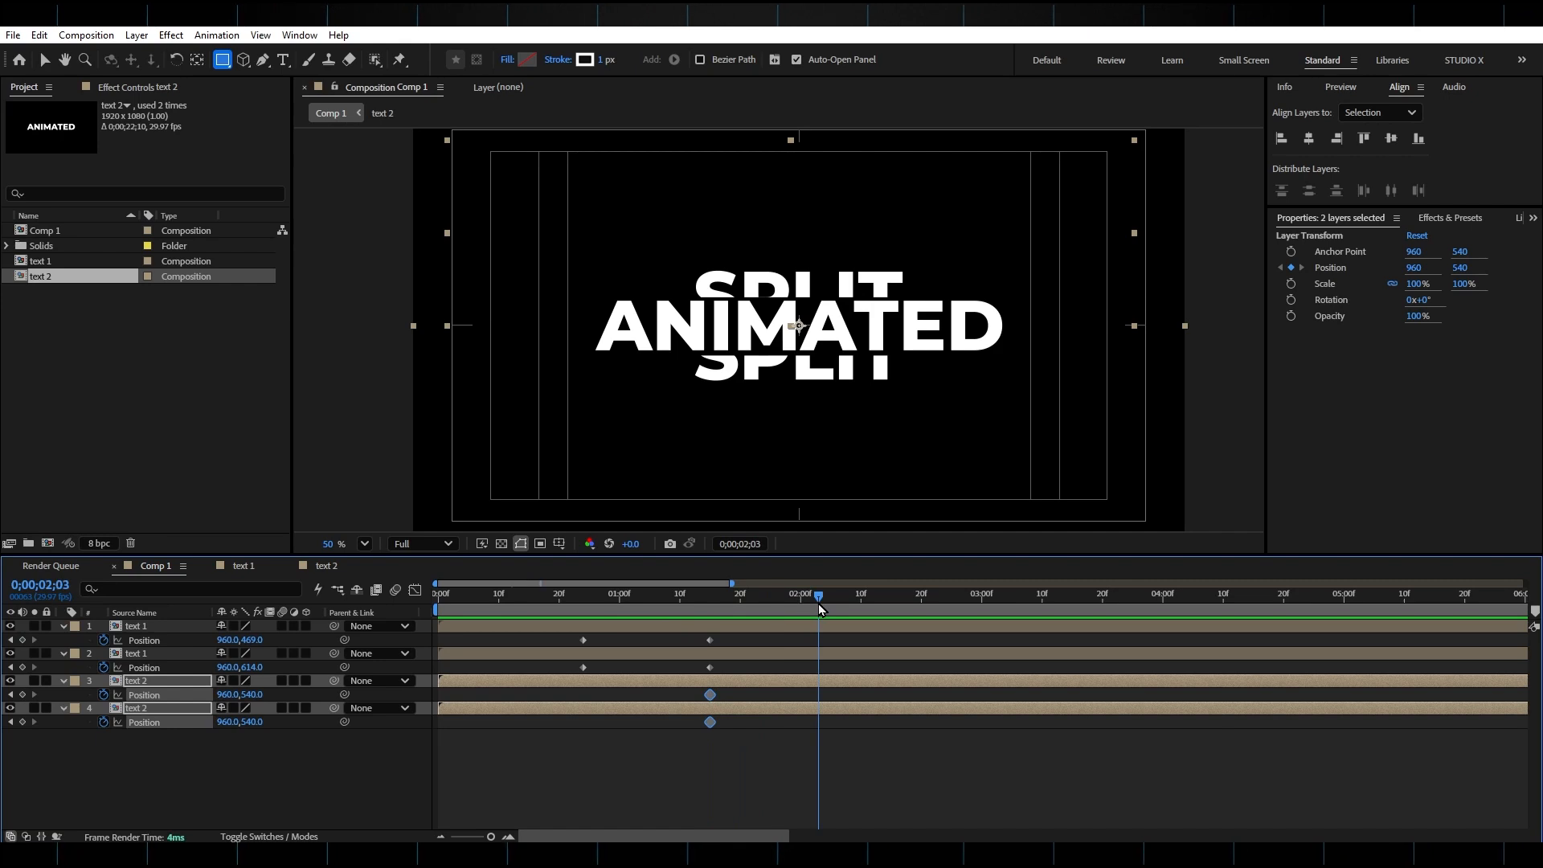
left_click(254, 732)
left_click_drag(250, 695, 306, 730)
At 0;00;02;03, move the top SPLIT half to 960,400 and the bottom SPLIT half to 960,691.
left_click(805, 655)
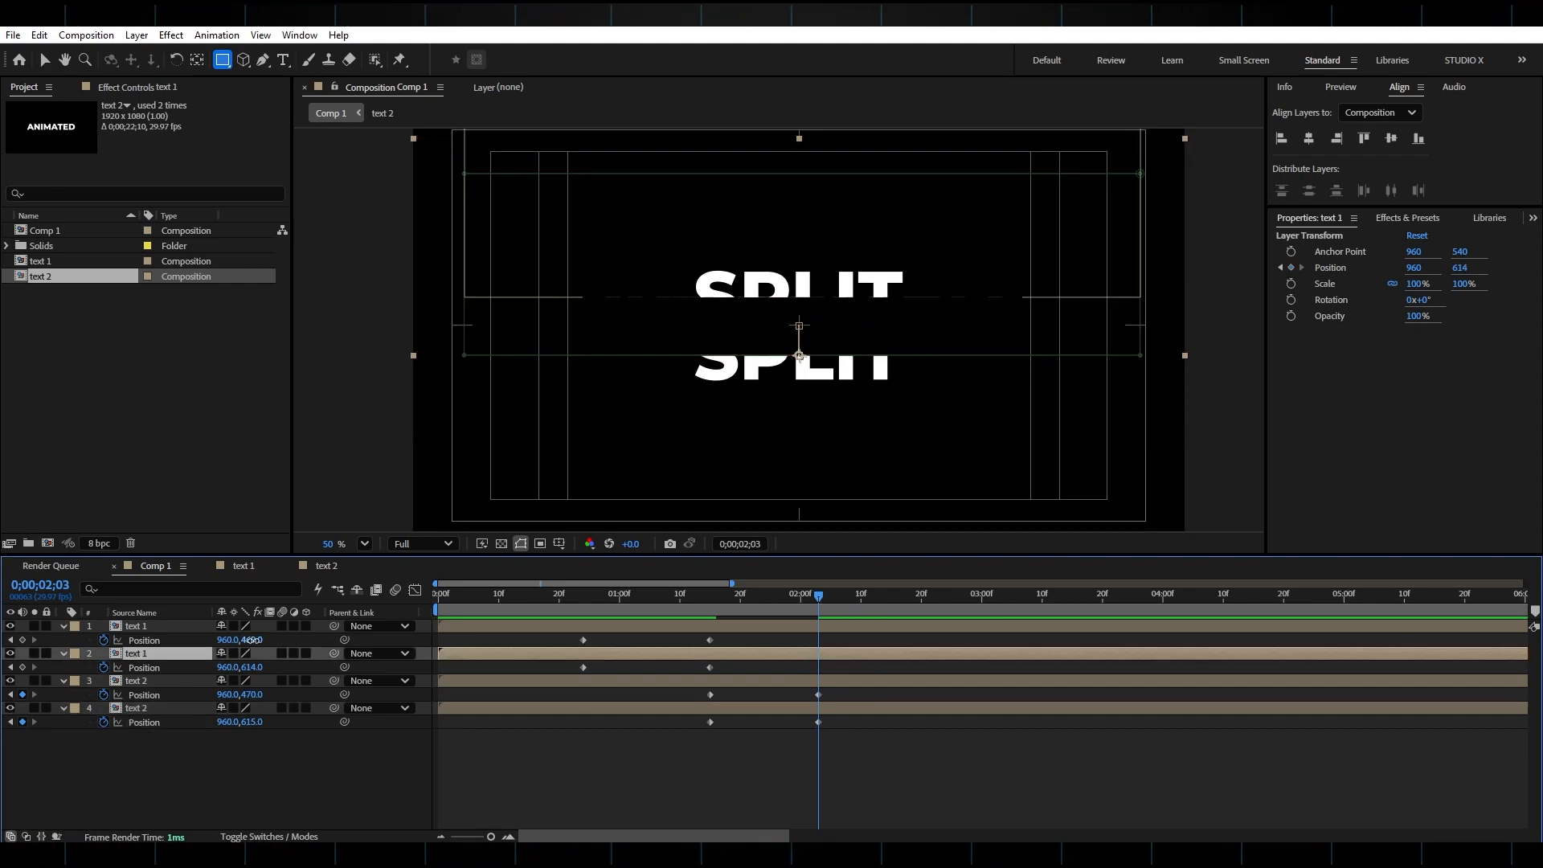
left_click_drag(254, 639, 304, 680)
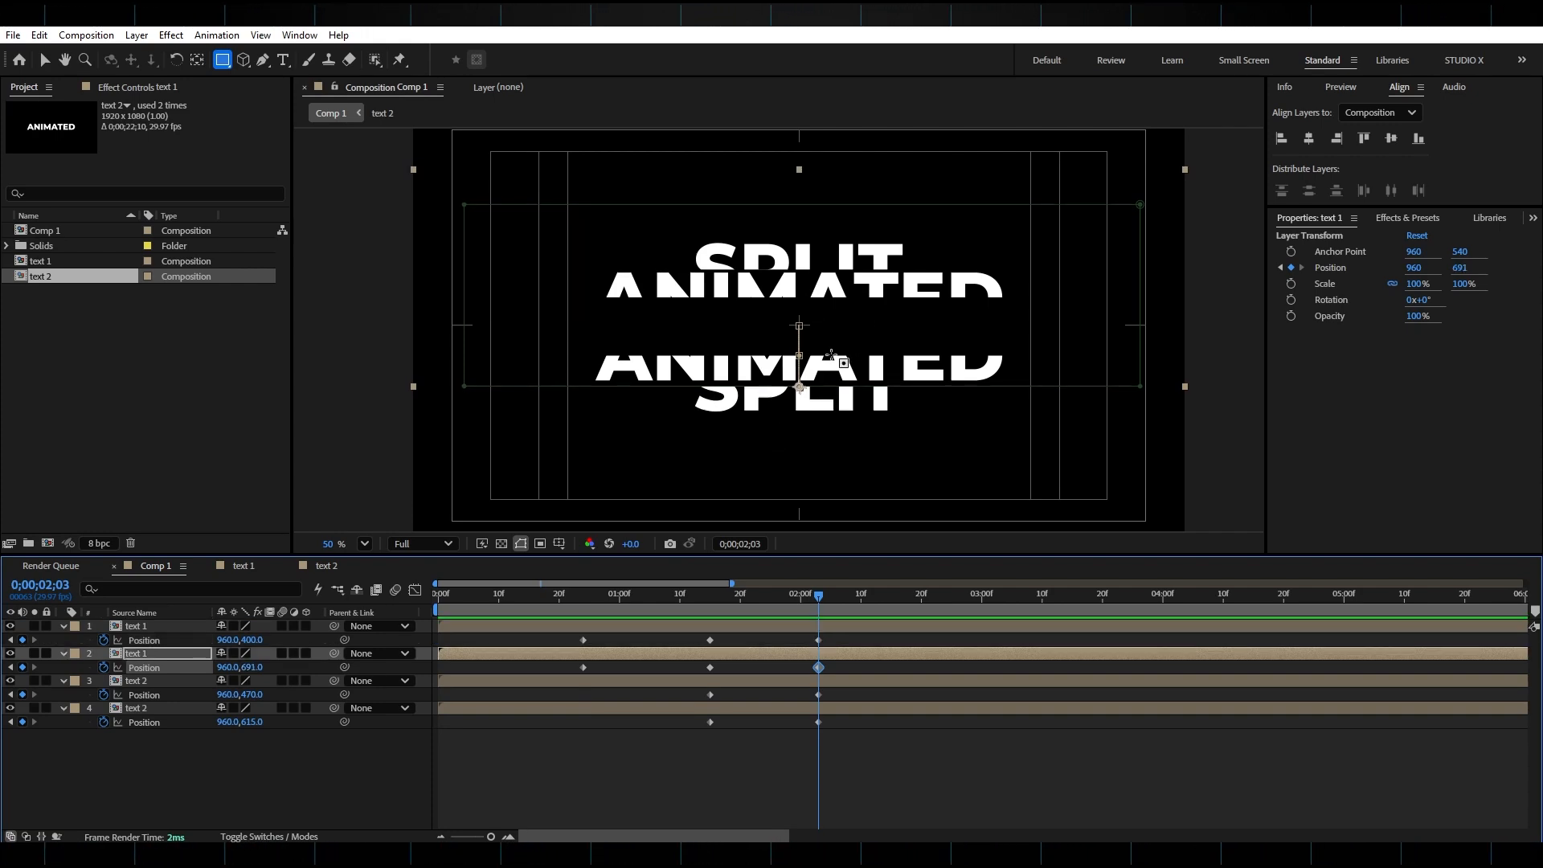
Create a new text layer reading TEXT in the viewer.
left_click(283, 60)
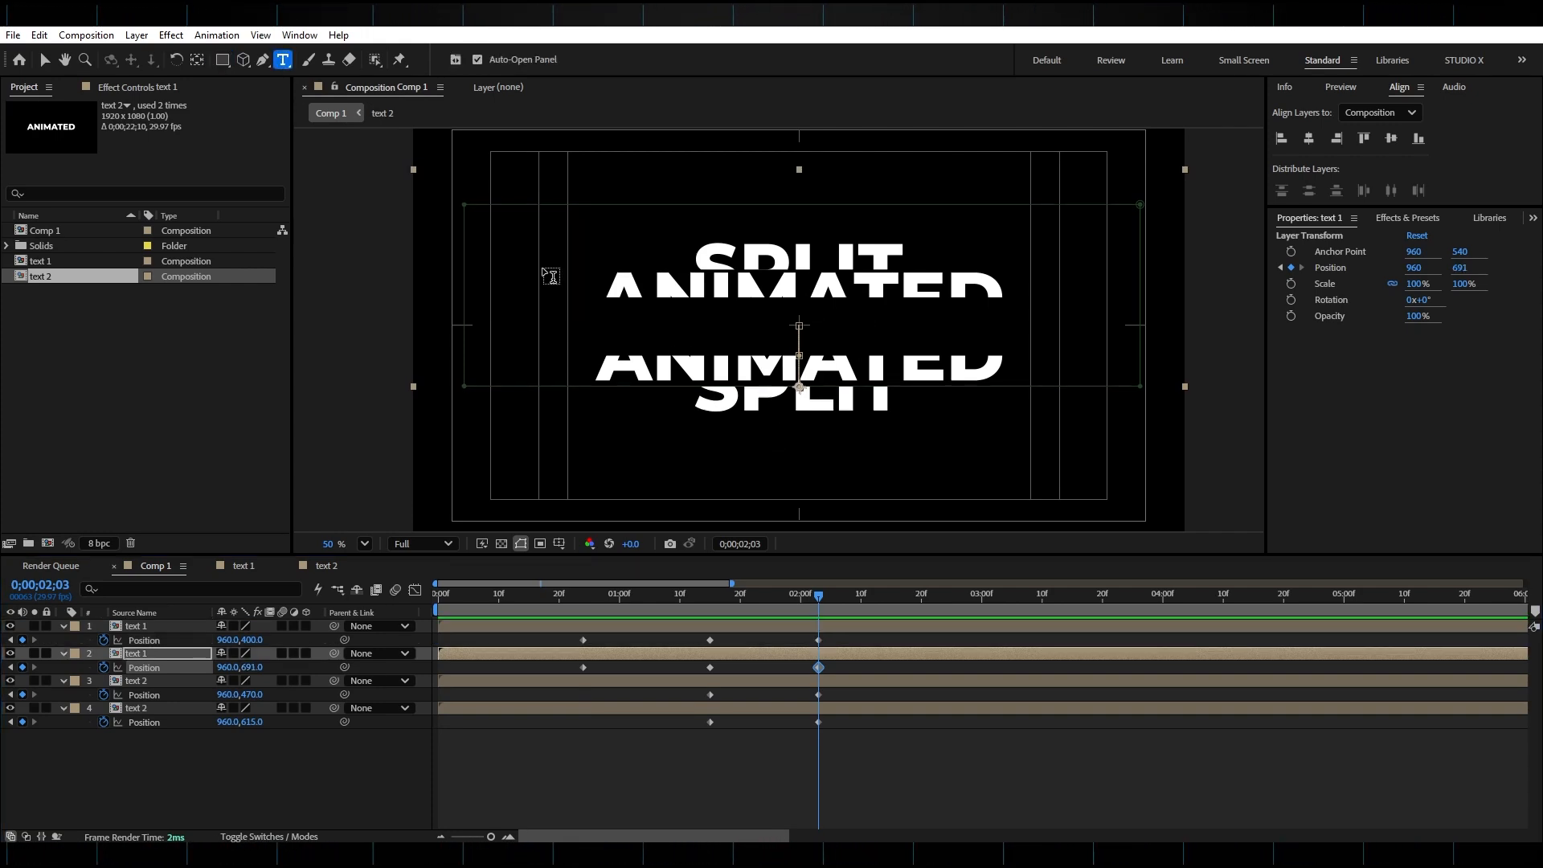
left_click(700, 323)
type("TEXT")
key("KP_Enter")
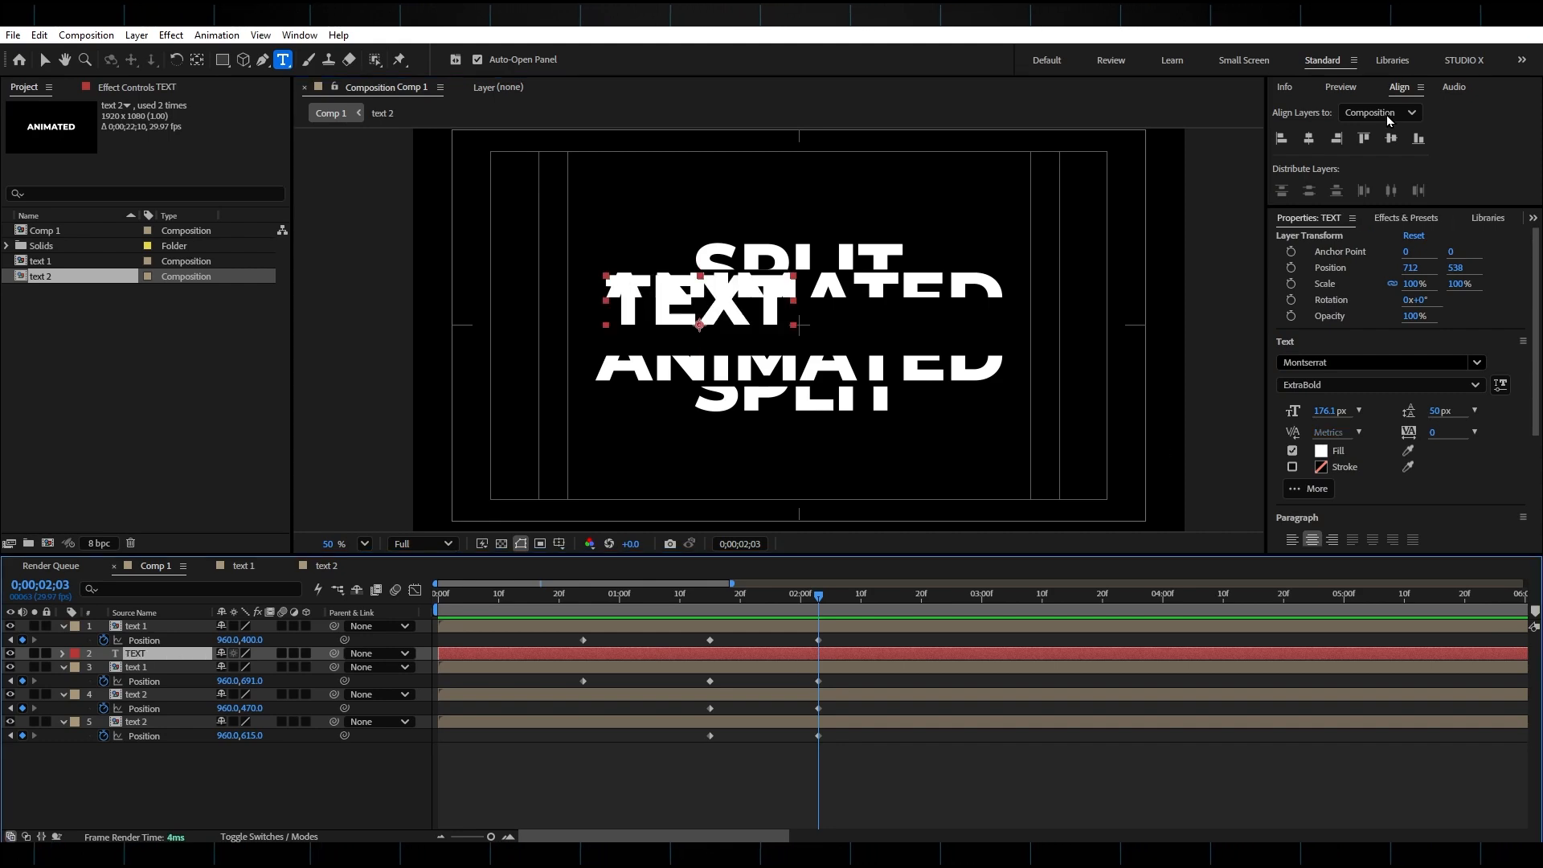
Center the TEXT layer in the composition and move it to the bottom of the layer stack.
left_click(1308, 139)
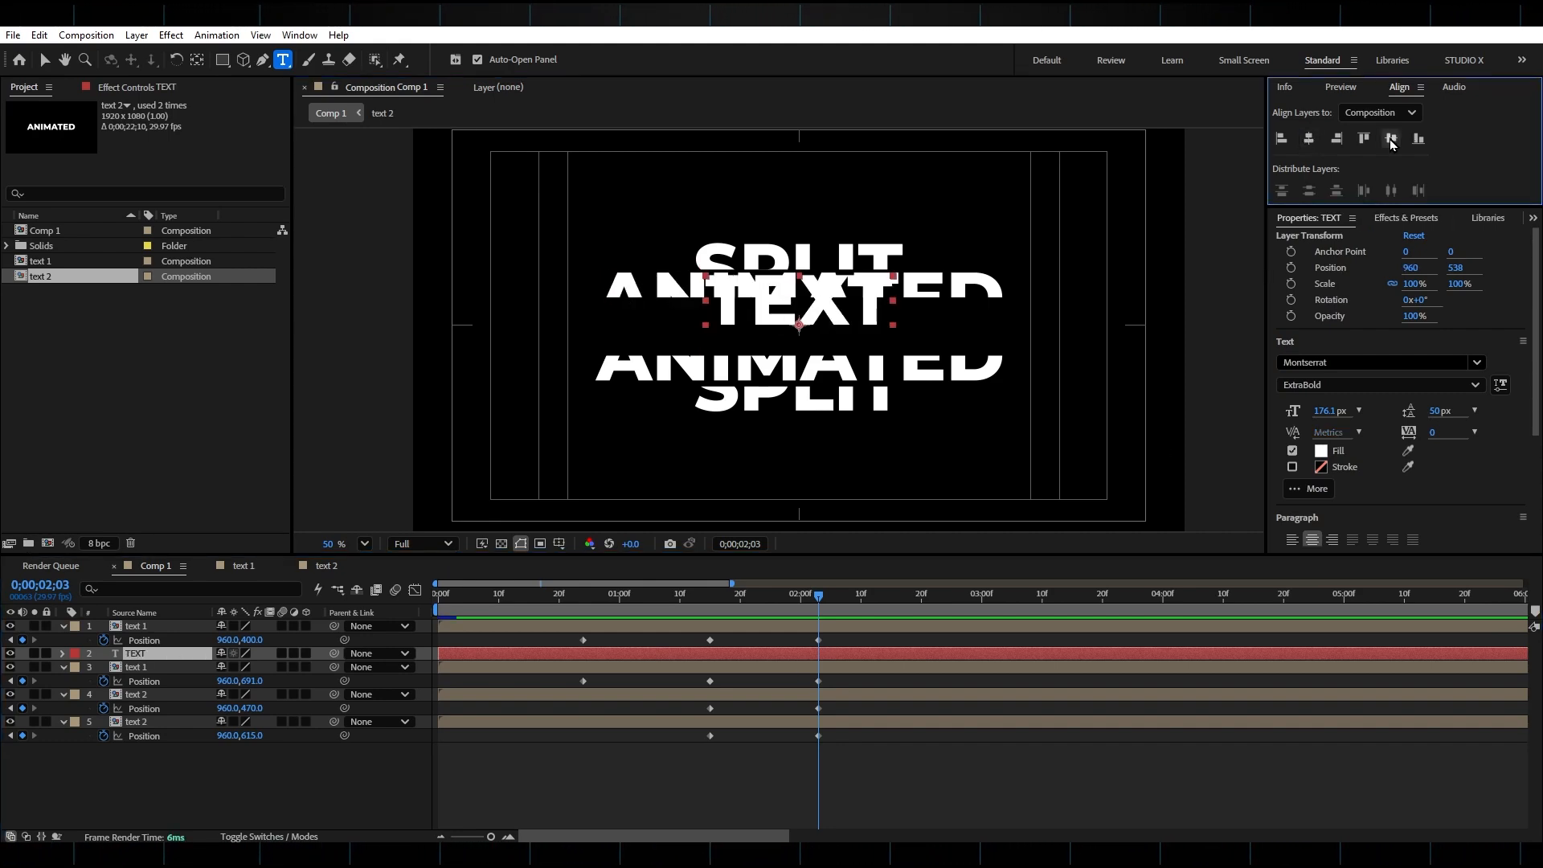
left_click(1391, 139)
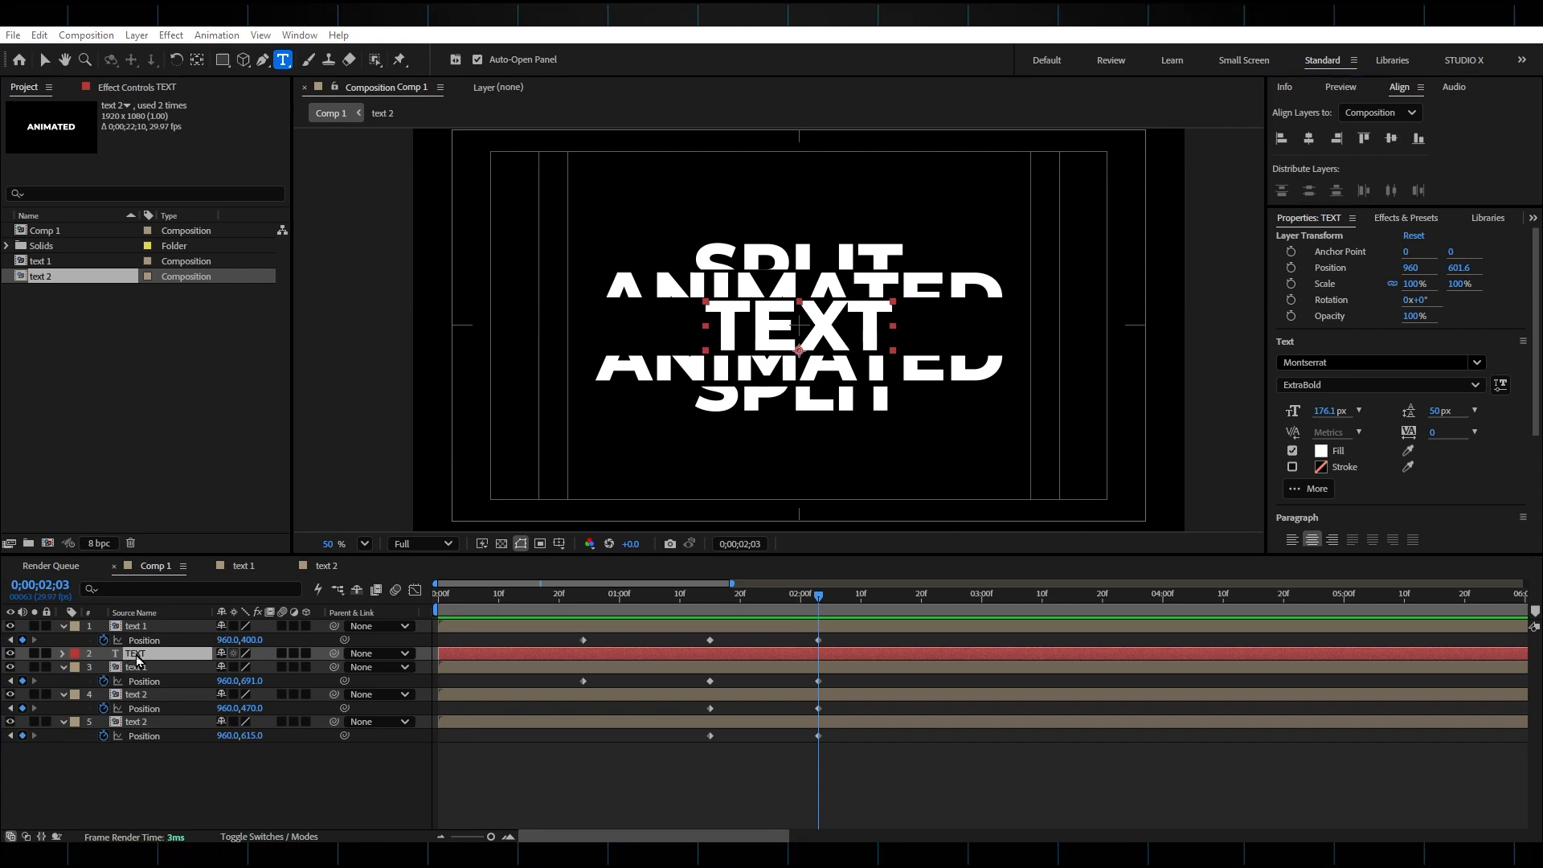
left_click_drag(136, 656, 159, 749)
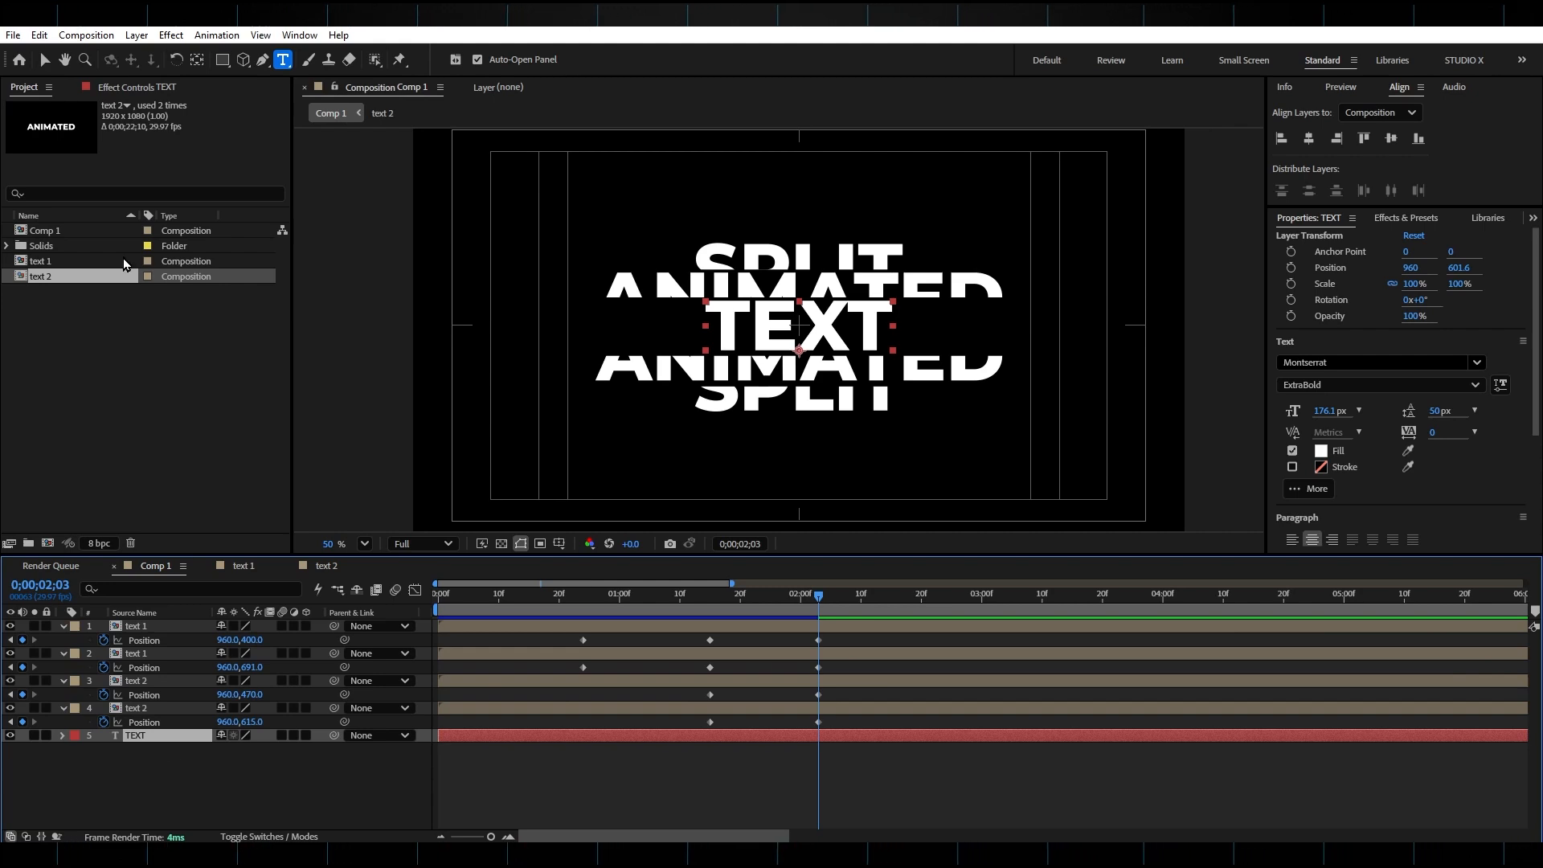
Add a new black solid and place it directly below the TEXT layer.
left_click(137, 34)
mouse_move(161, 49)
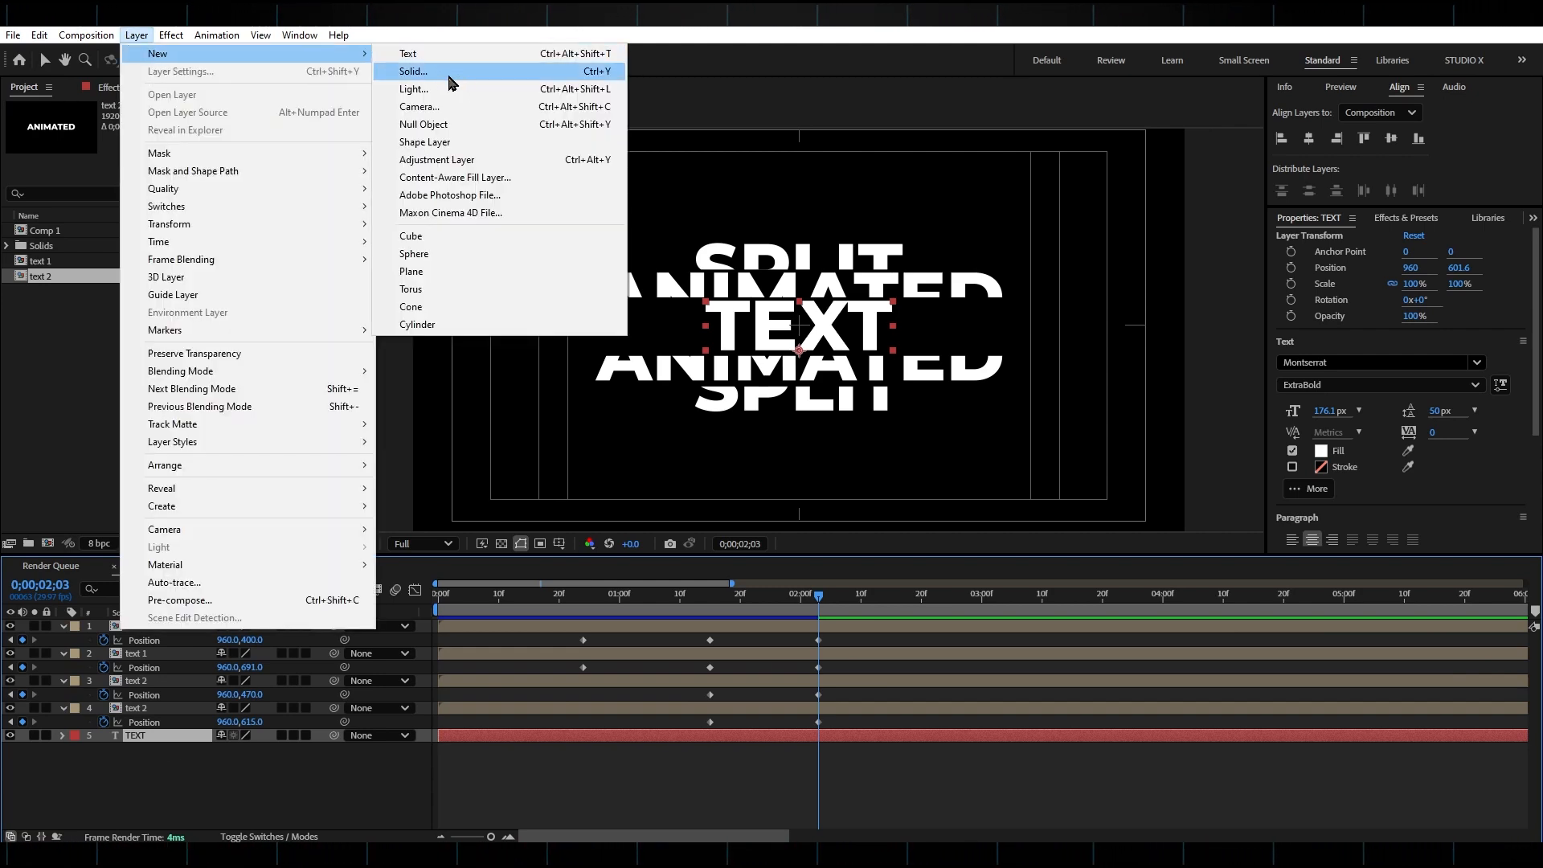
left_click(462, 79)
left_click(887, 582)
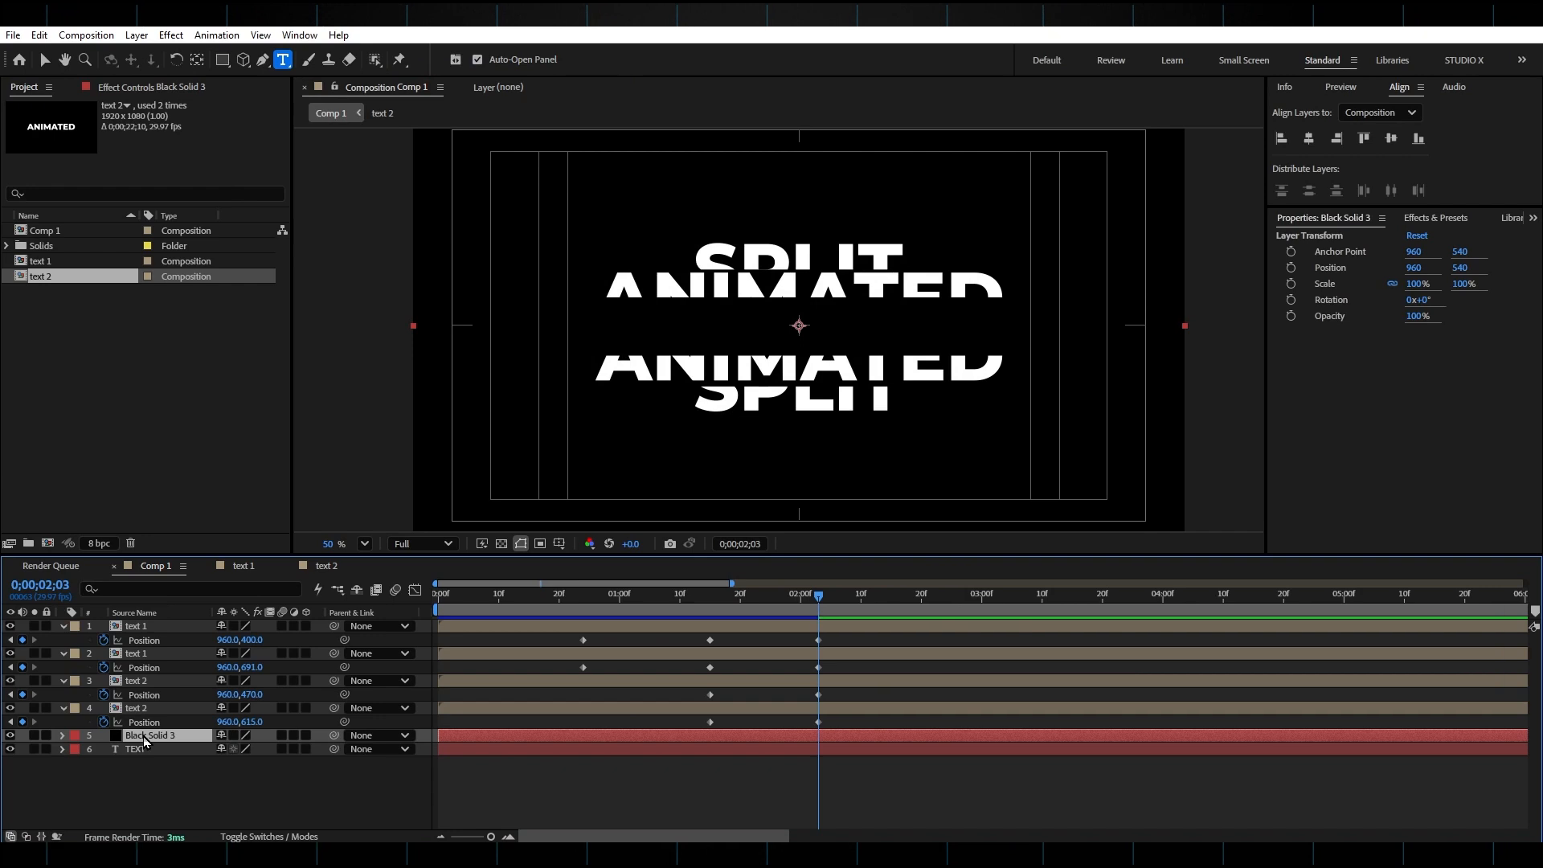
left_click_drag(141, 748, 159, 764)
Pre-compose the TEXT and solid layers into a new composition named text 3.
left_click(157, 761)
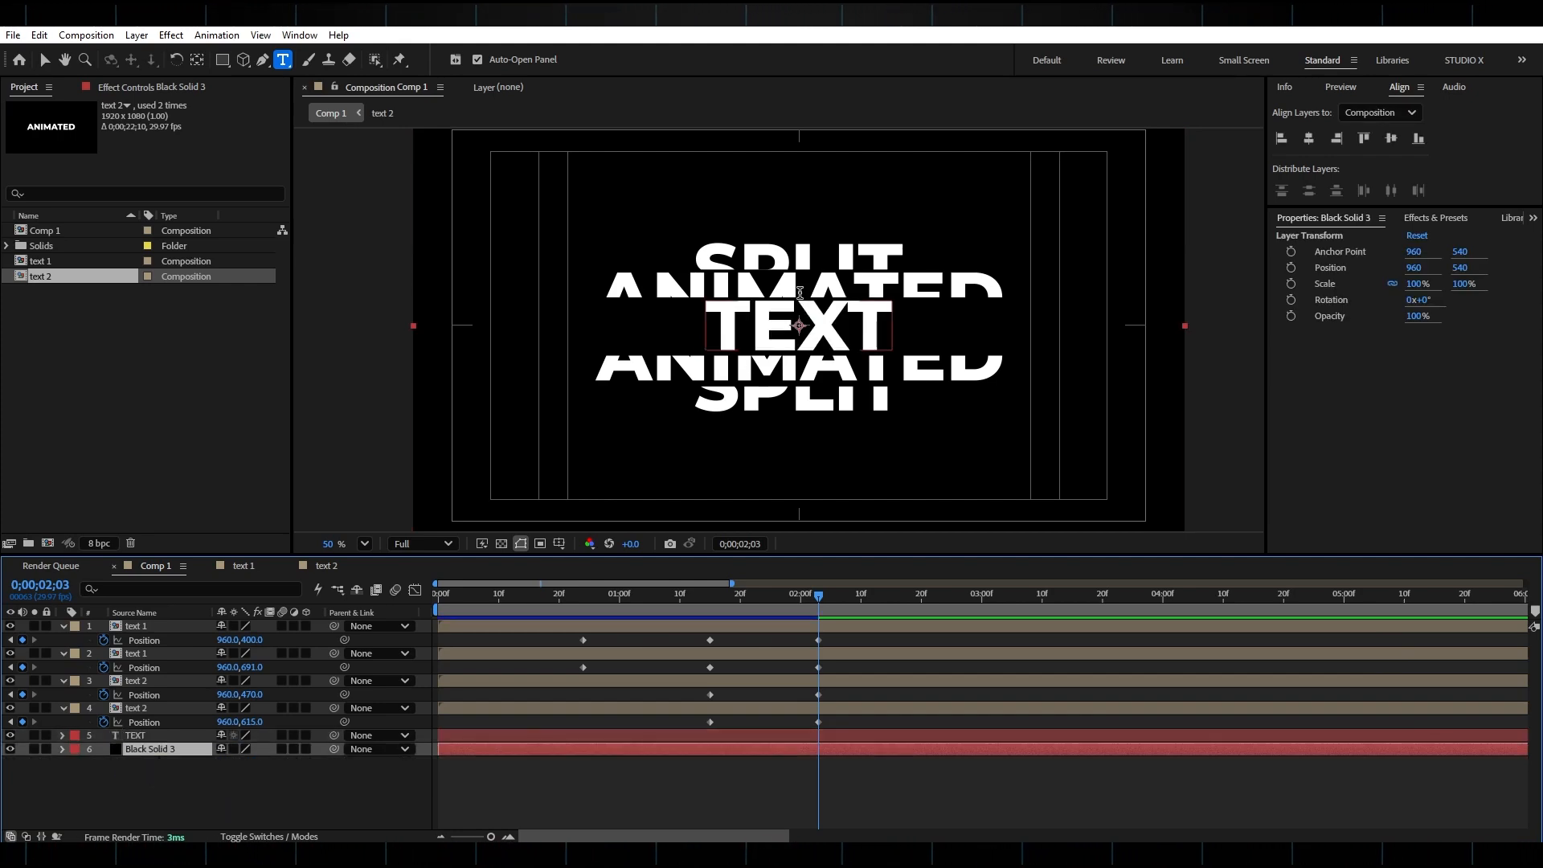
left_click_drag(171, 789, 137, 739)
right_click(134, 738)
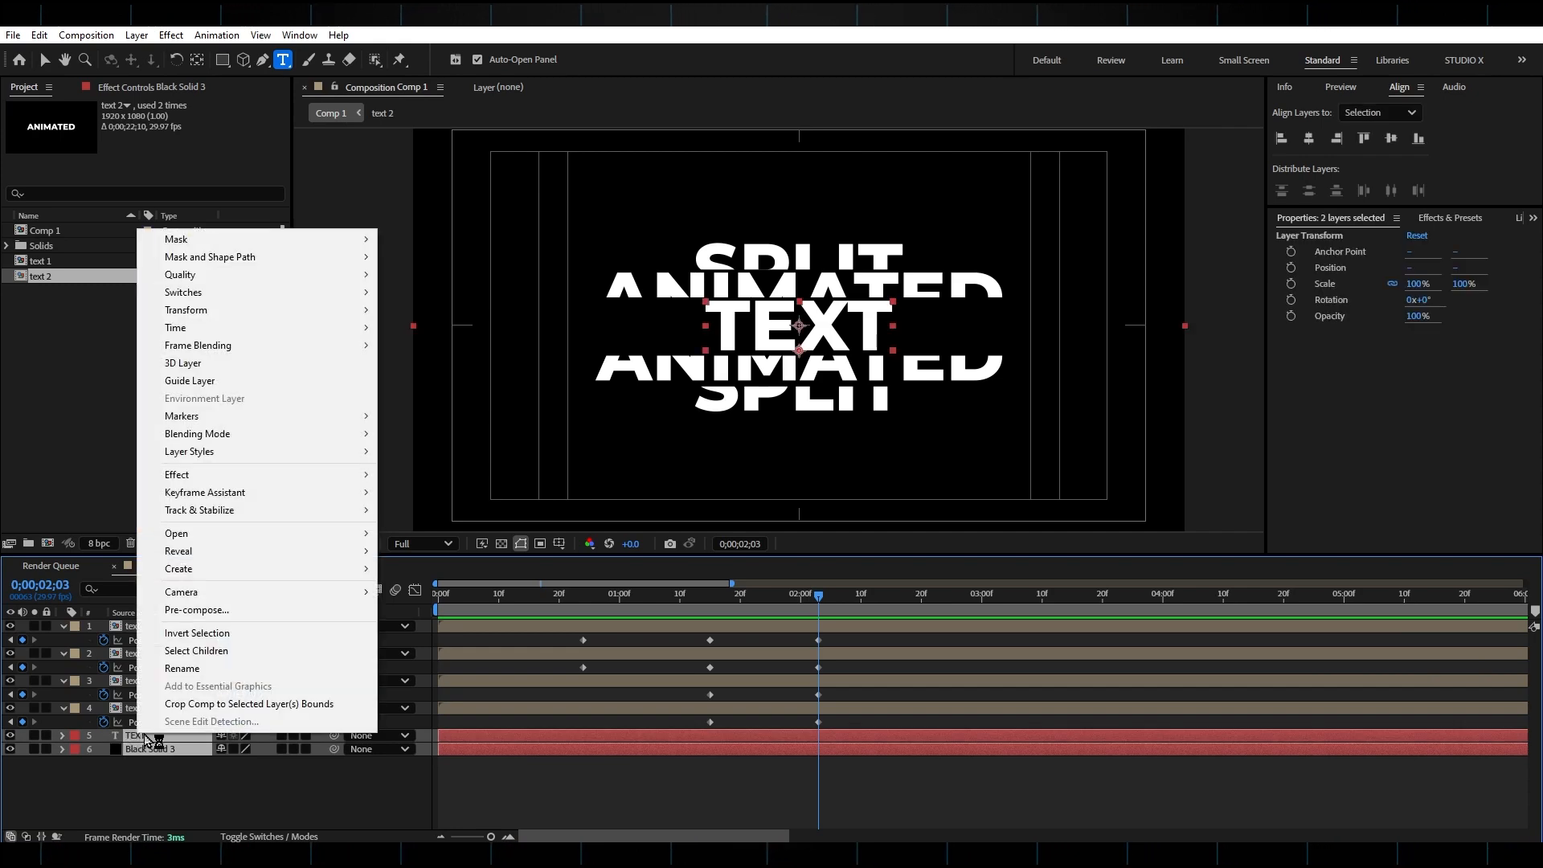
left_click(214, 619)
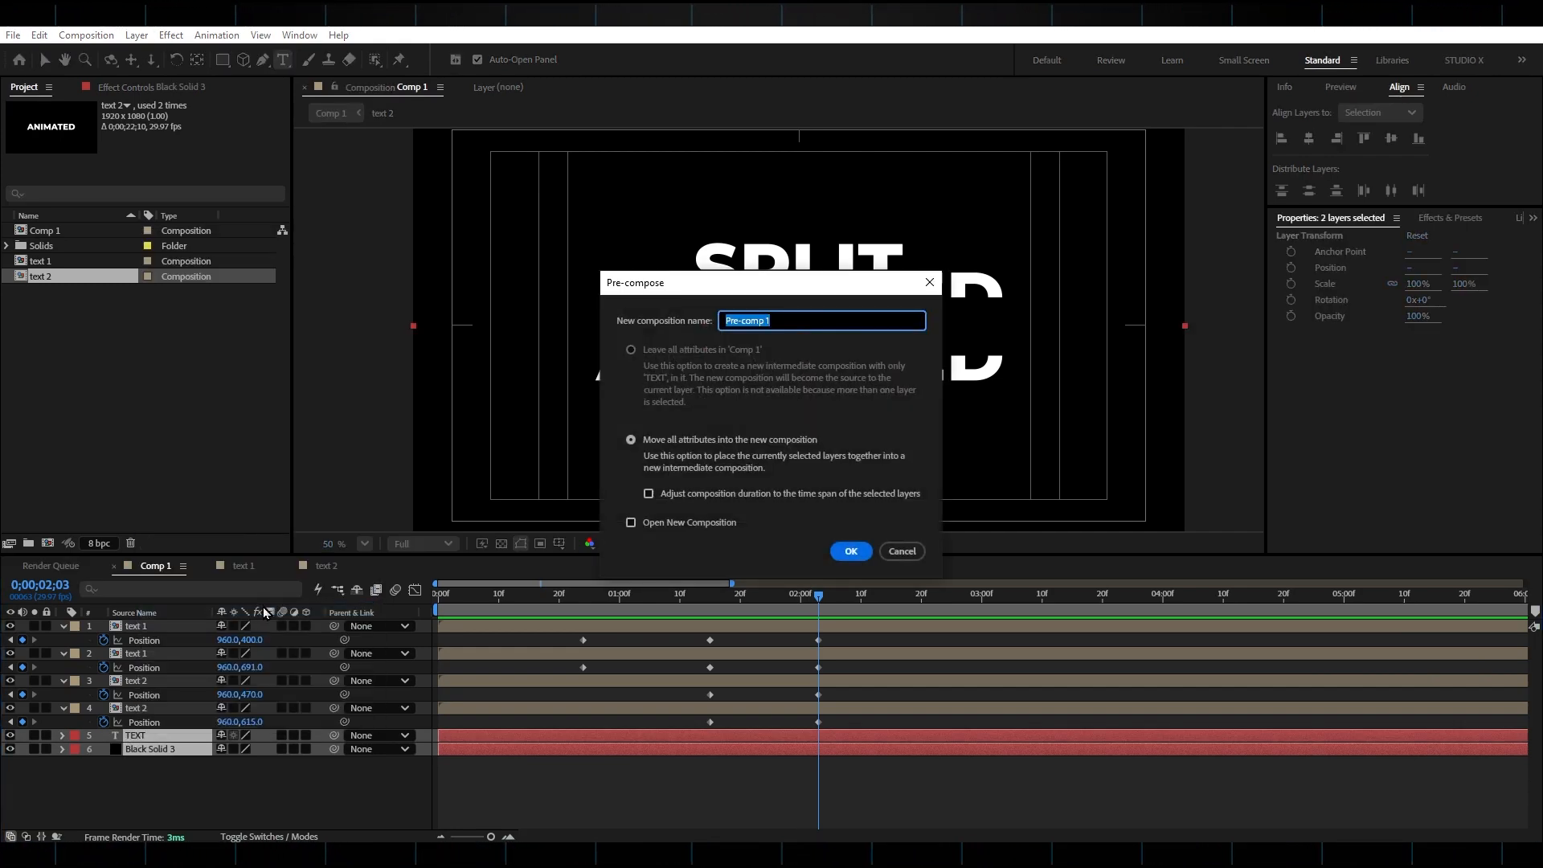
type("text 3")
key("Return")
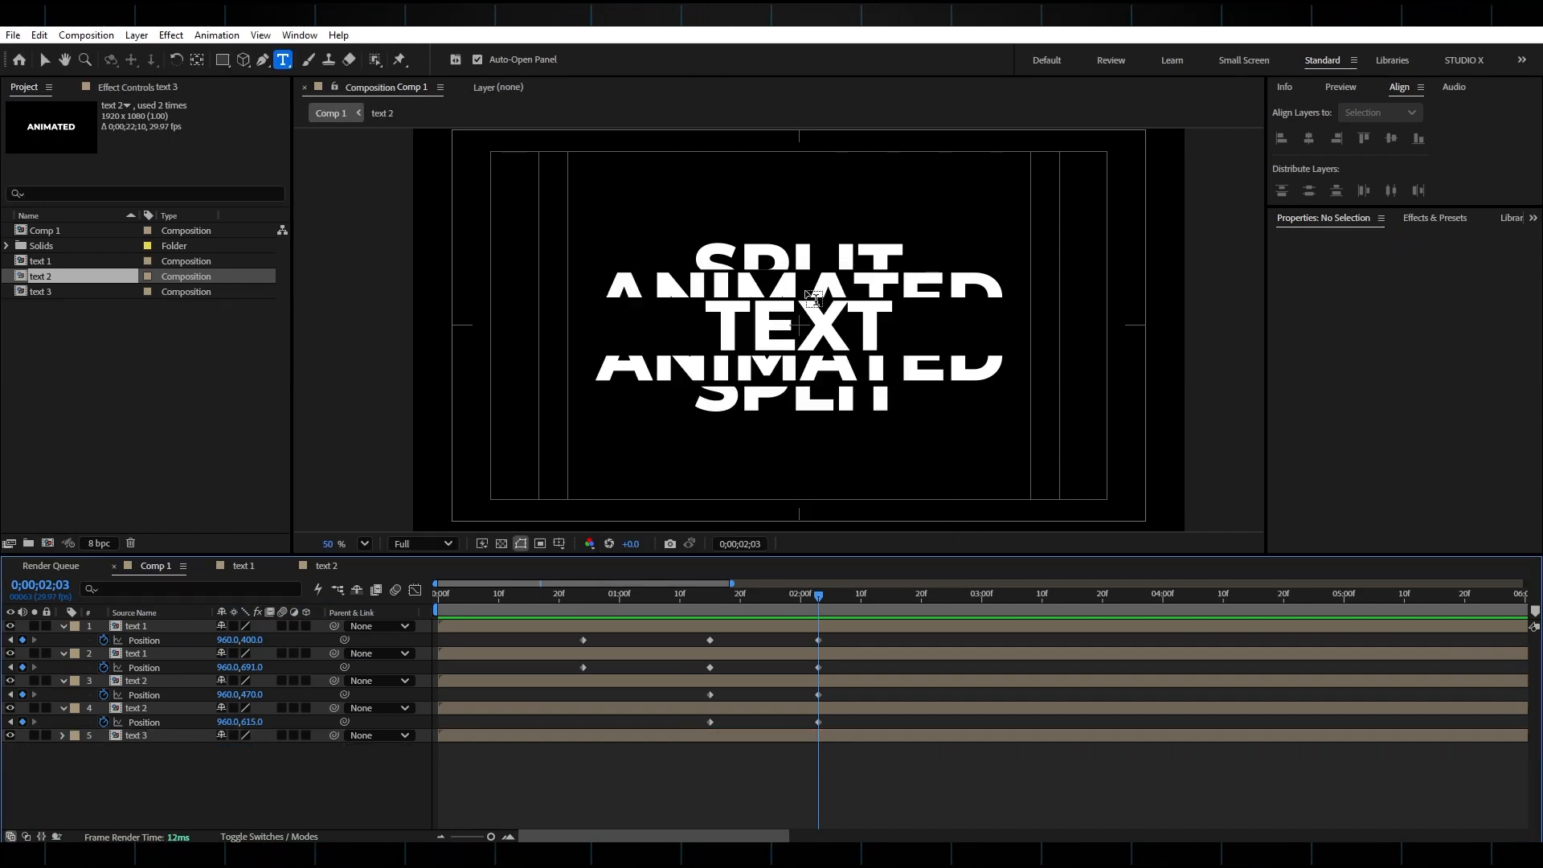
Add a new adjustment layer to the composition.
right_click(288, 758)
mouse_move(408, 560)
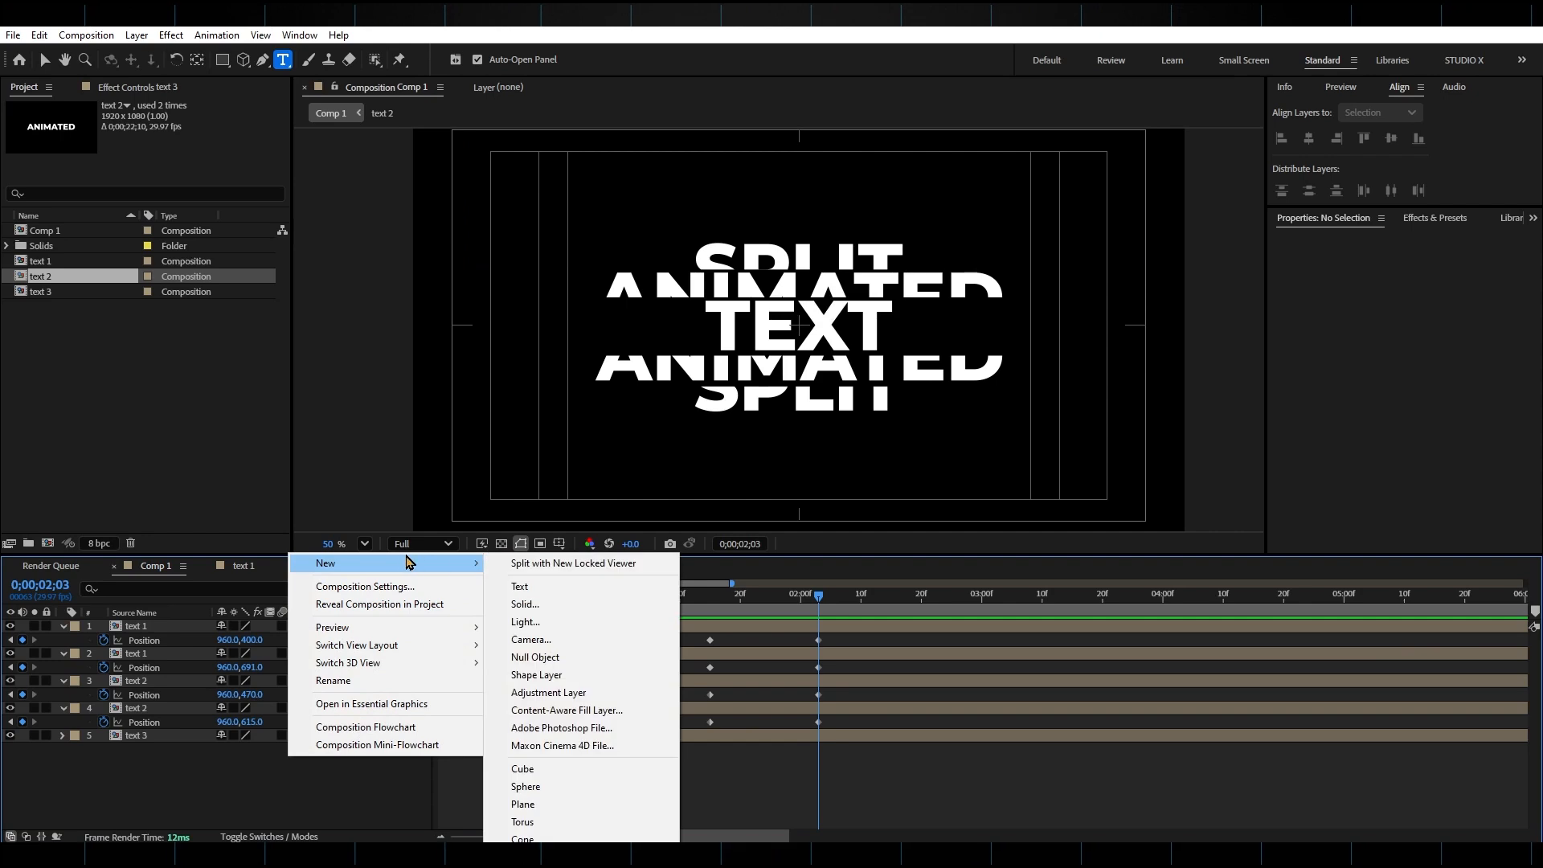
left_click(546, 692)
Apply the Transform effect to the adjustment layer and set its Skew to -8.
key("ctrl+5")
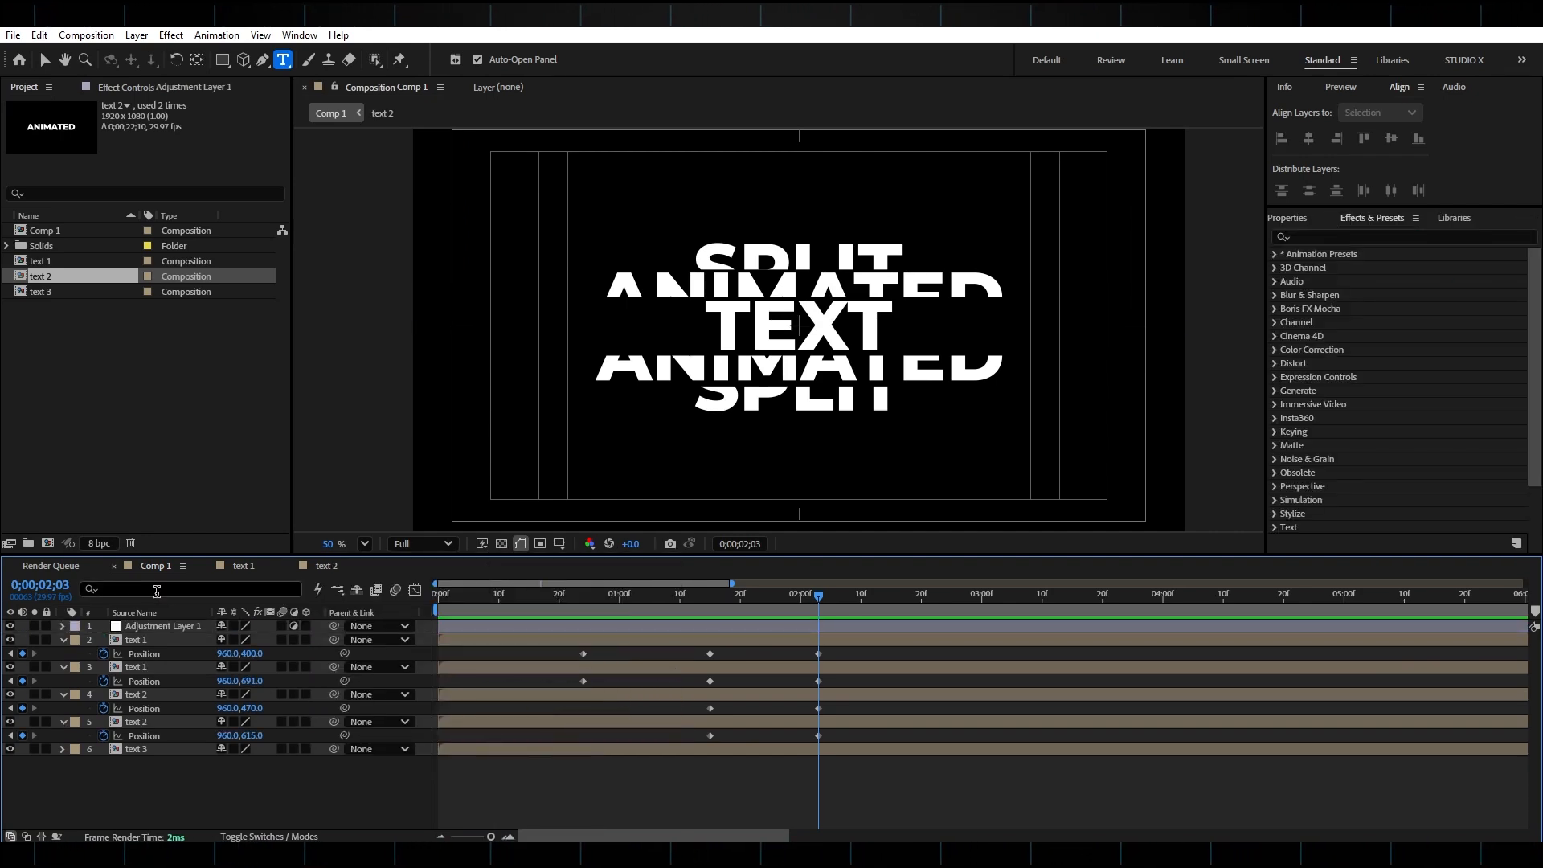
left_click(168, 626)
left_click(1318, 233)
left_click(1315, 235)
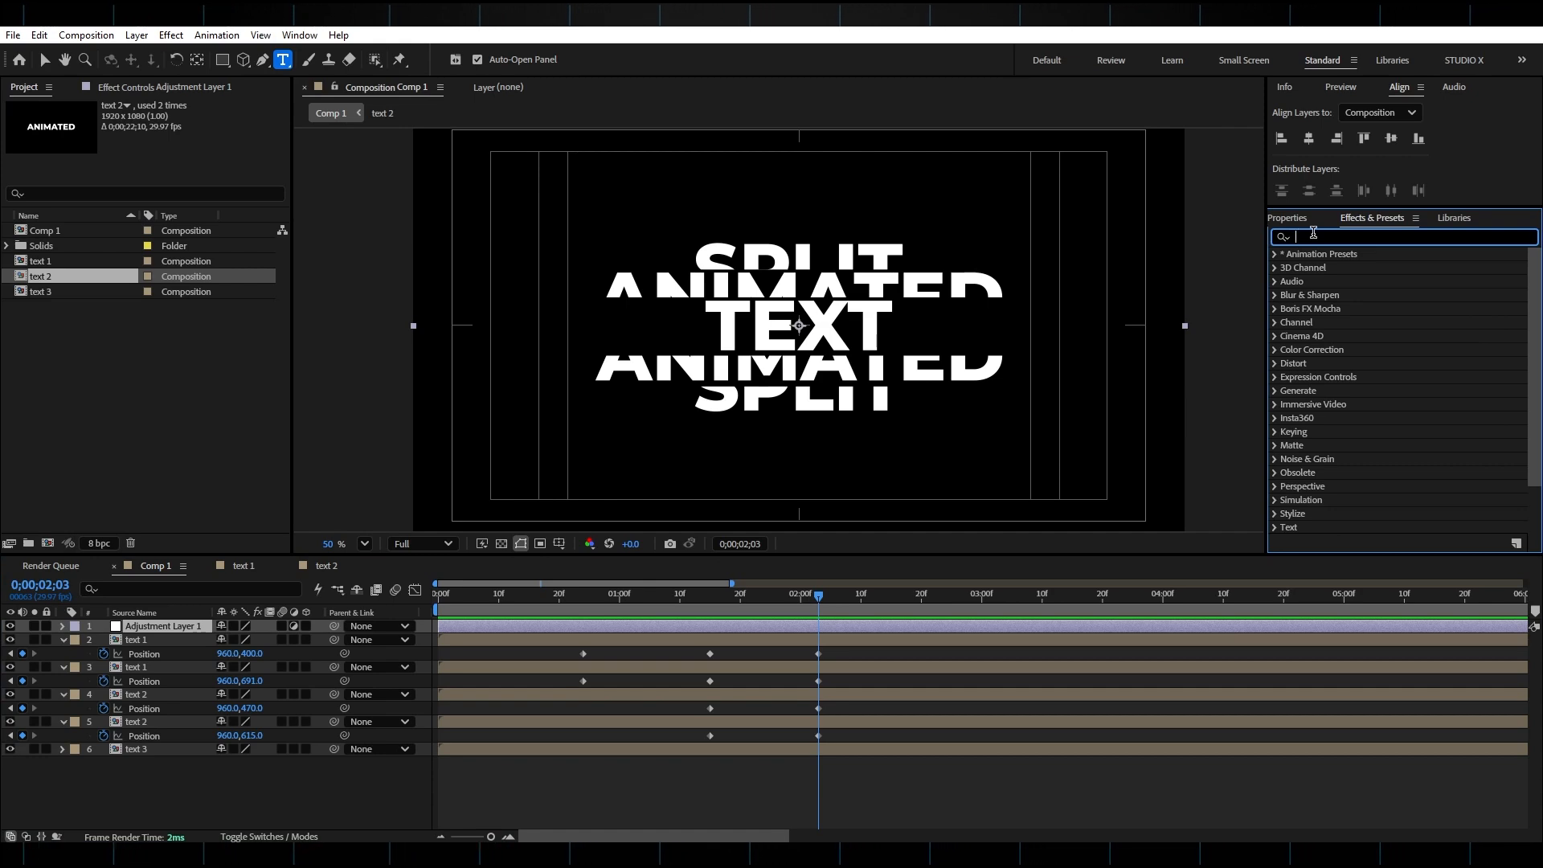
type("trans")
double_click(1343, 404)
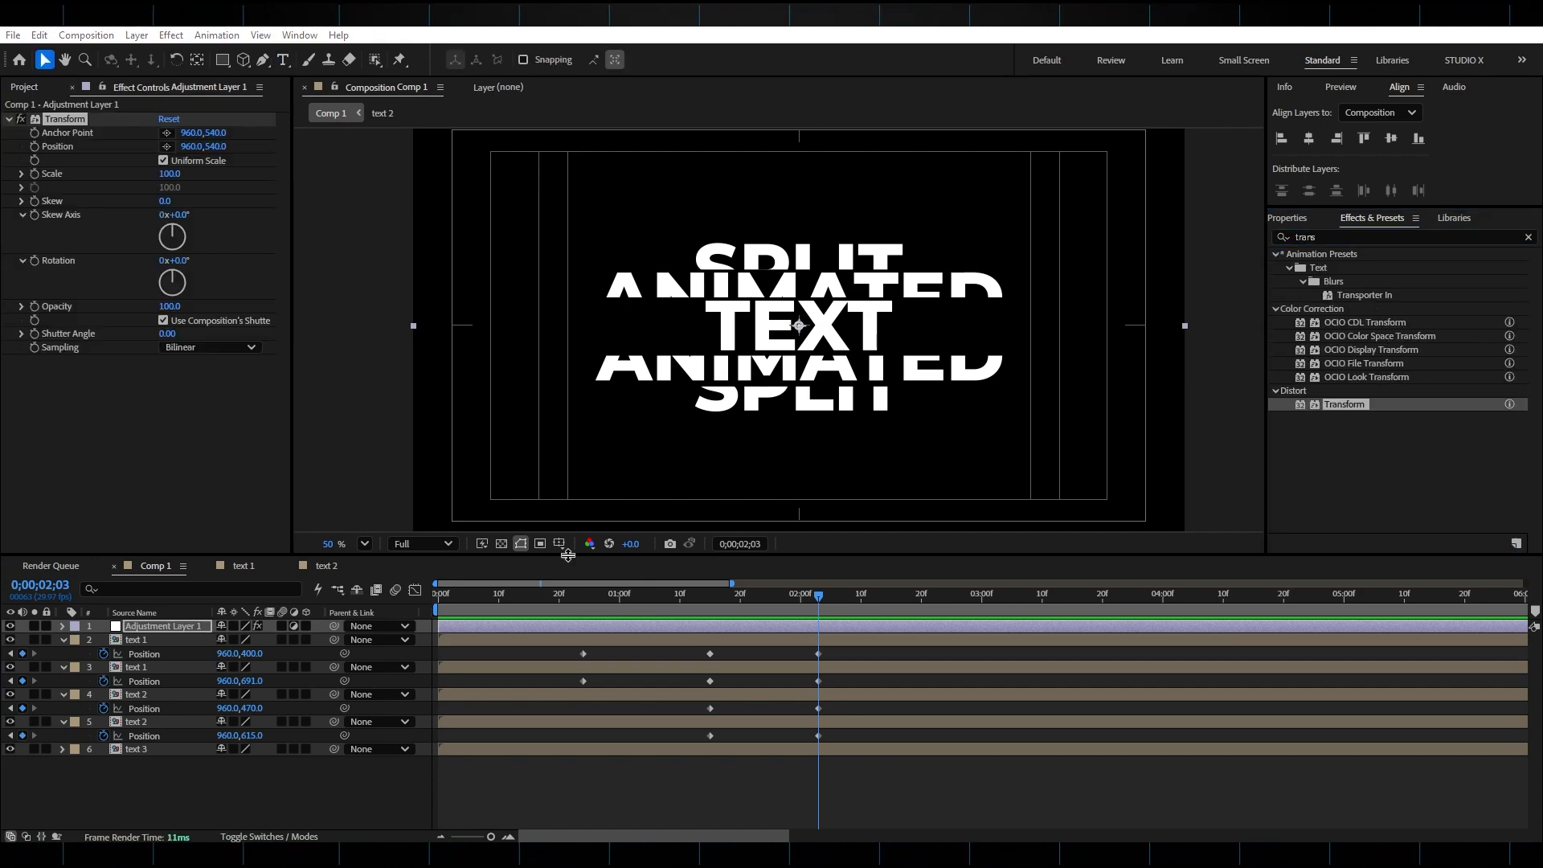
left_click(168, 201)
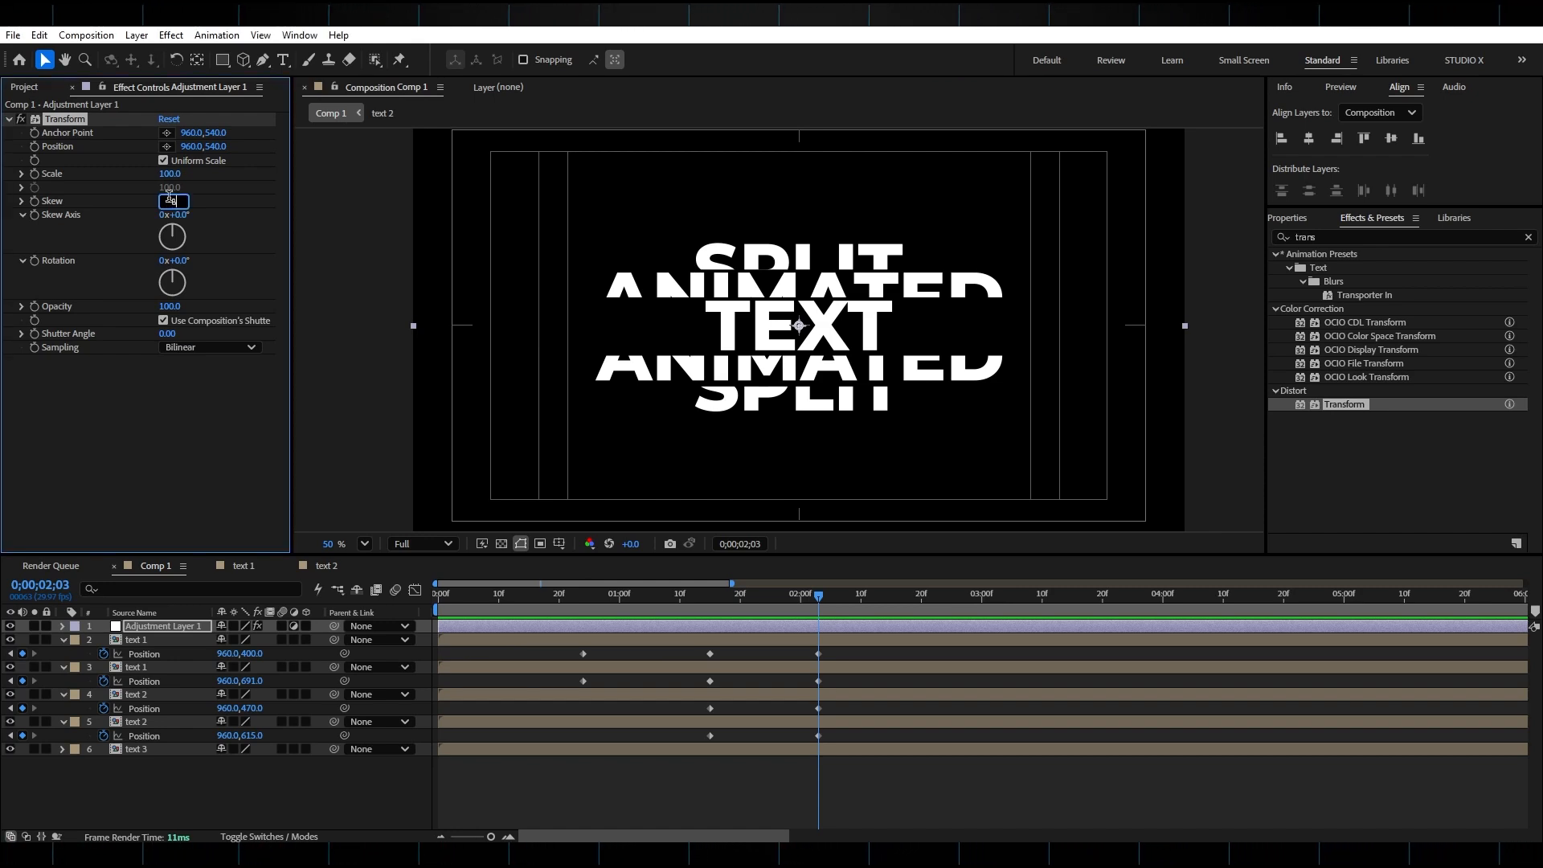
key("Return")
Preview the animation and shift the text layers' middle and final Position keyframes earlier to speed up the splits.
key("space")
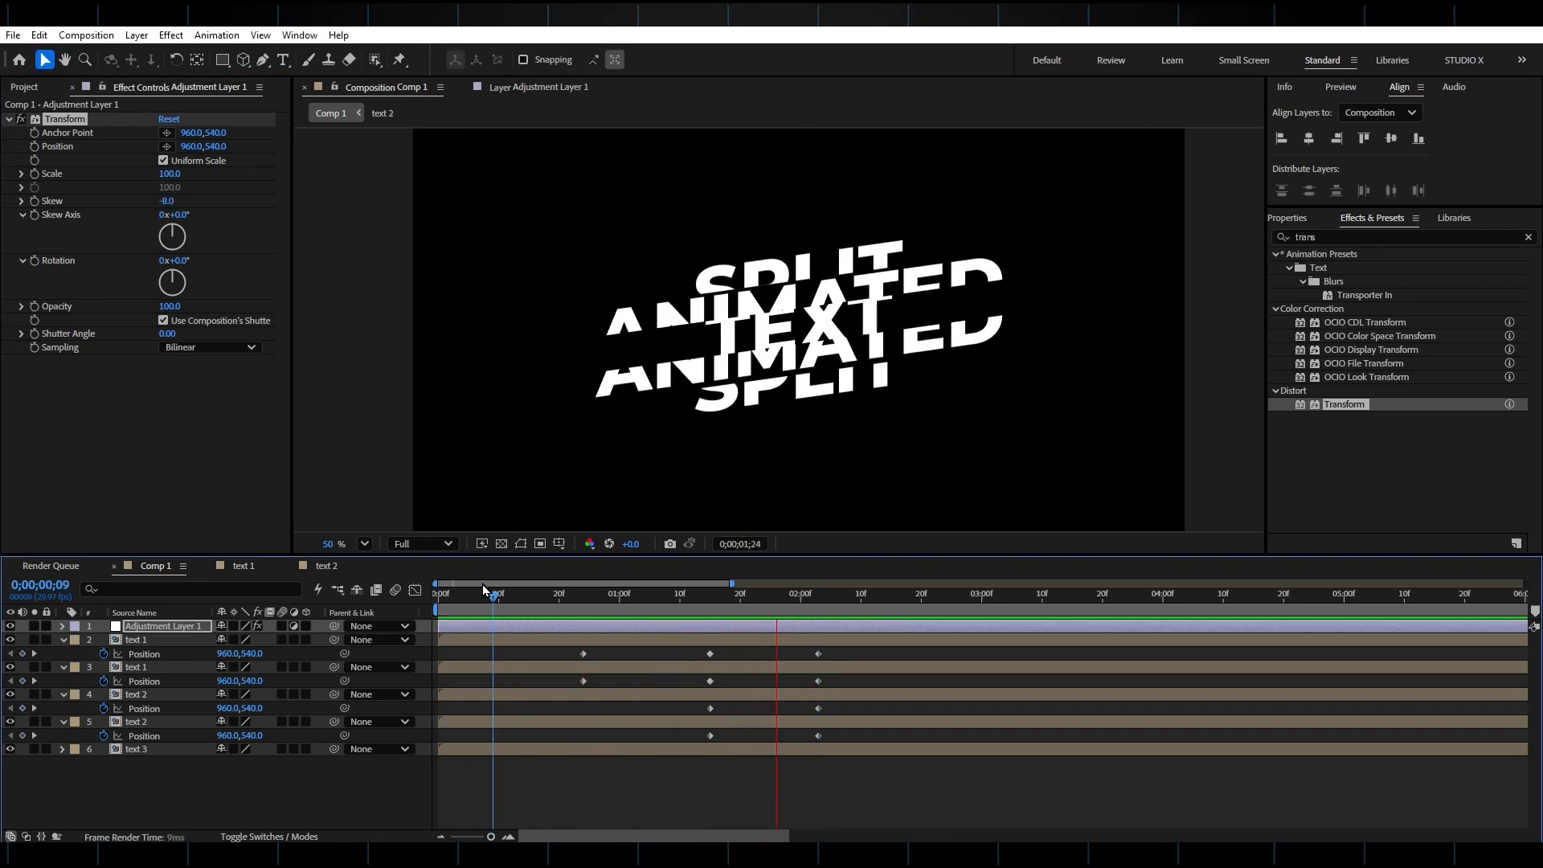
key("space")
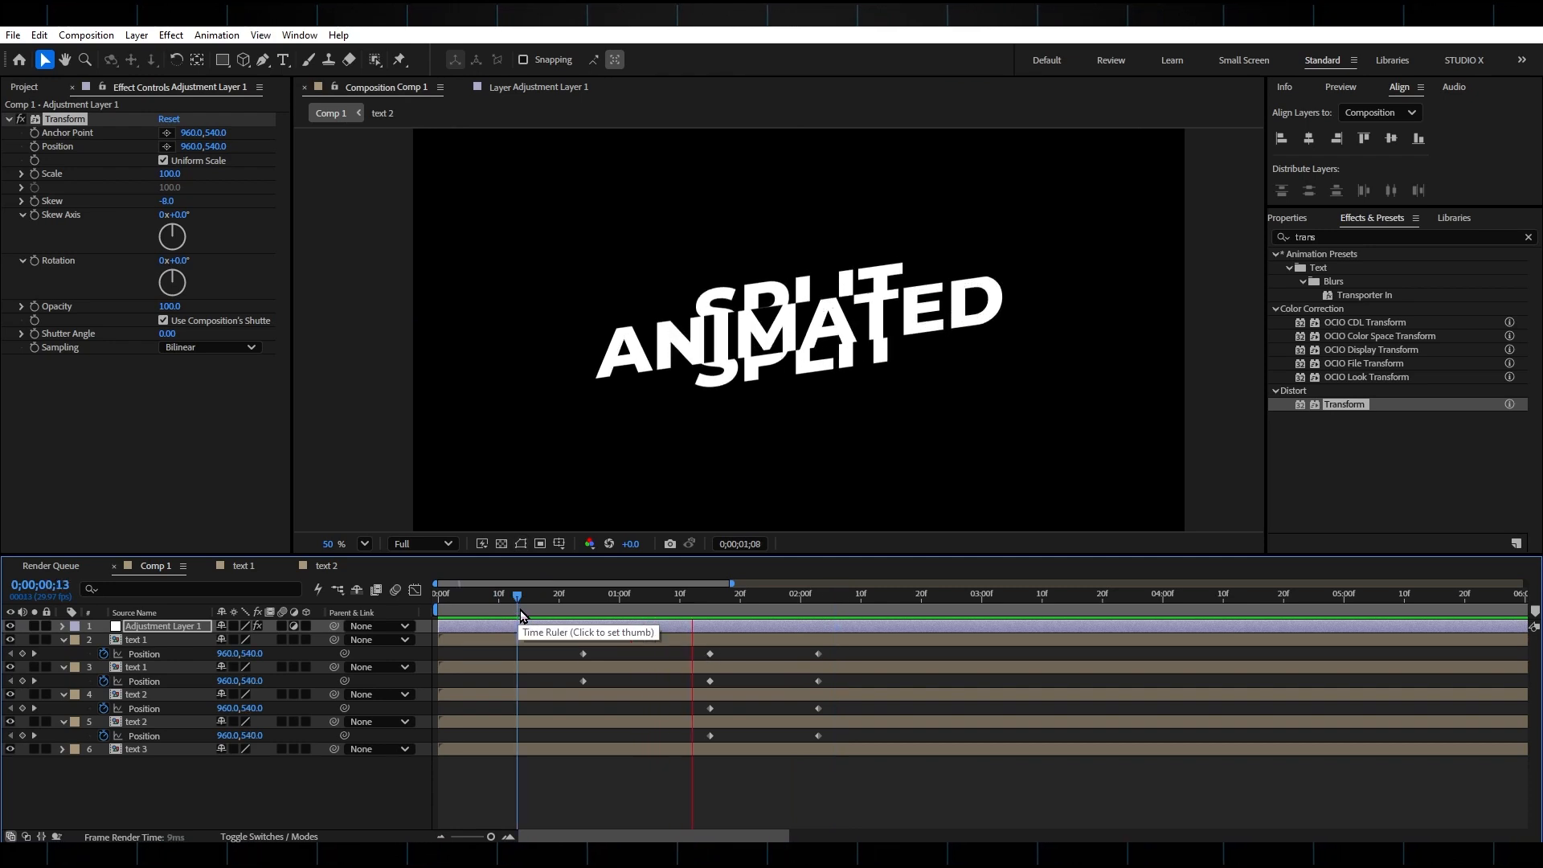
key("space")
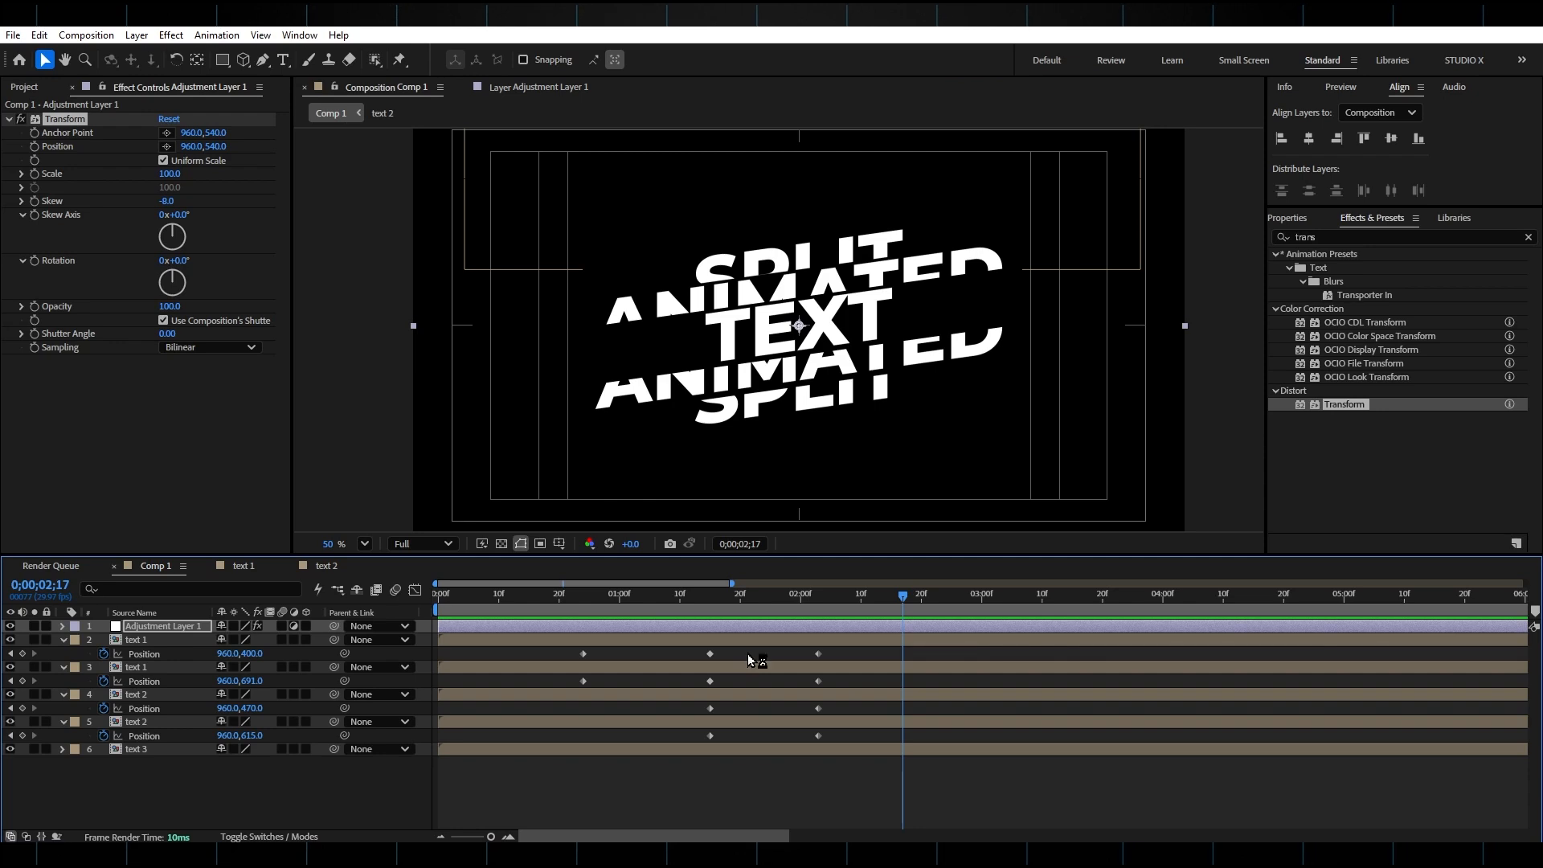
left_click_drag(715, 654, 655, 709)
left_click_drag(710, 736, 655, 736)
left_click_drag(819, 654, 745, 654)
left_click_drag(818, 681, 746, 709)
left_click_drag(818, 735, 746, 733)
left_click_drag(740, 681, 745, 681)
key("space")
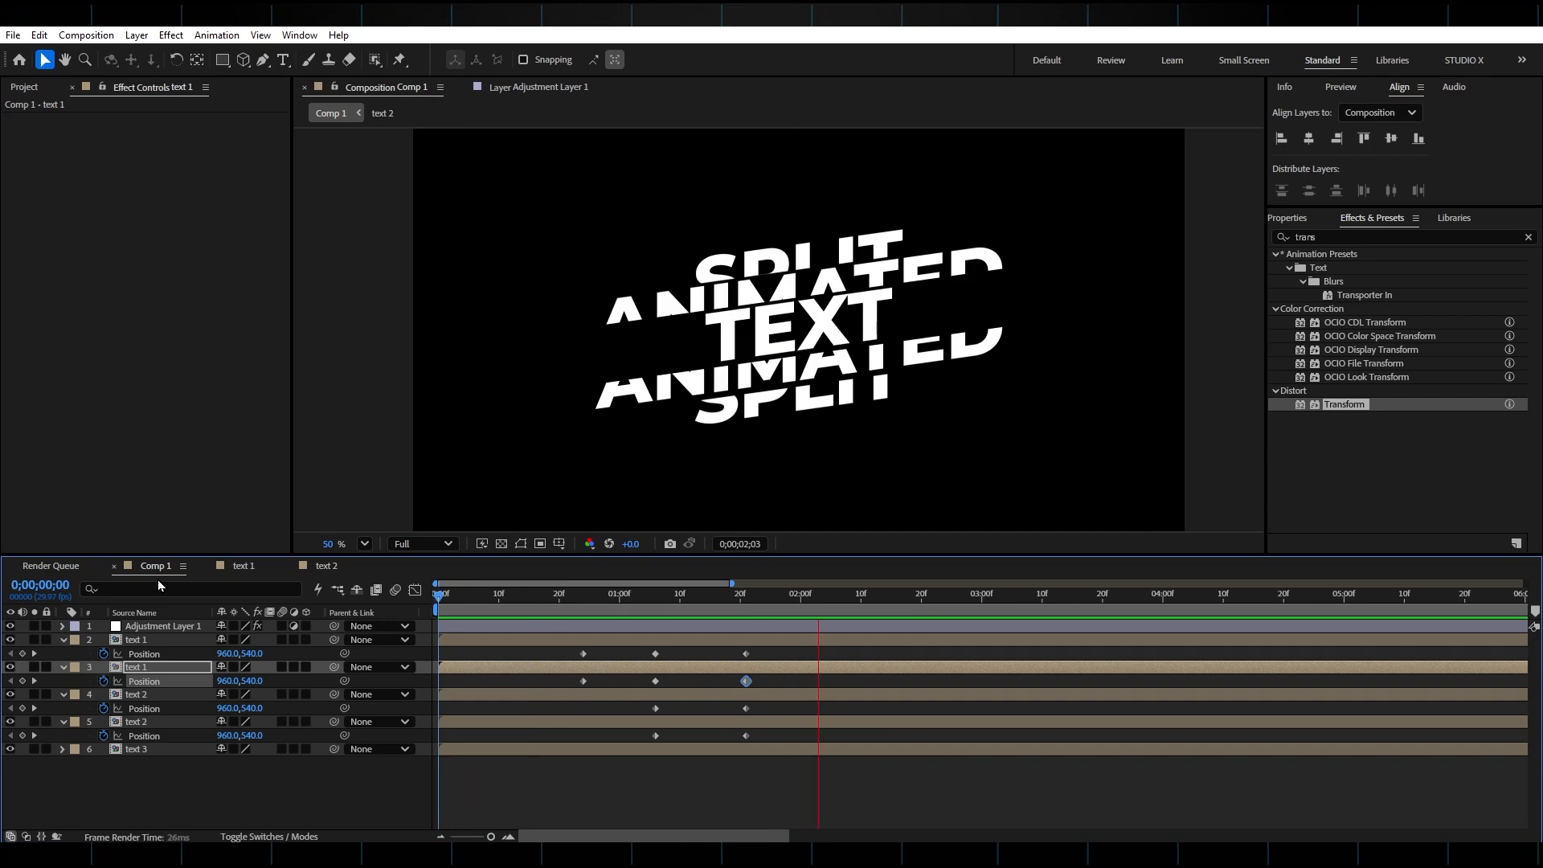
key("space")
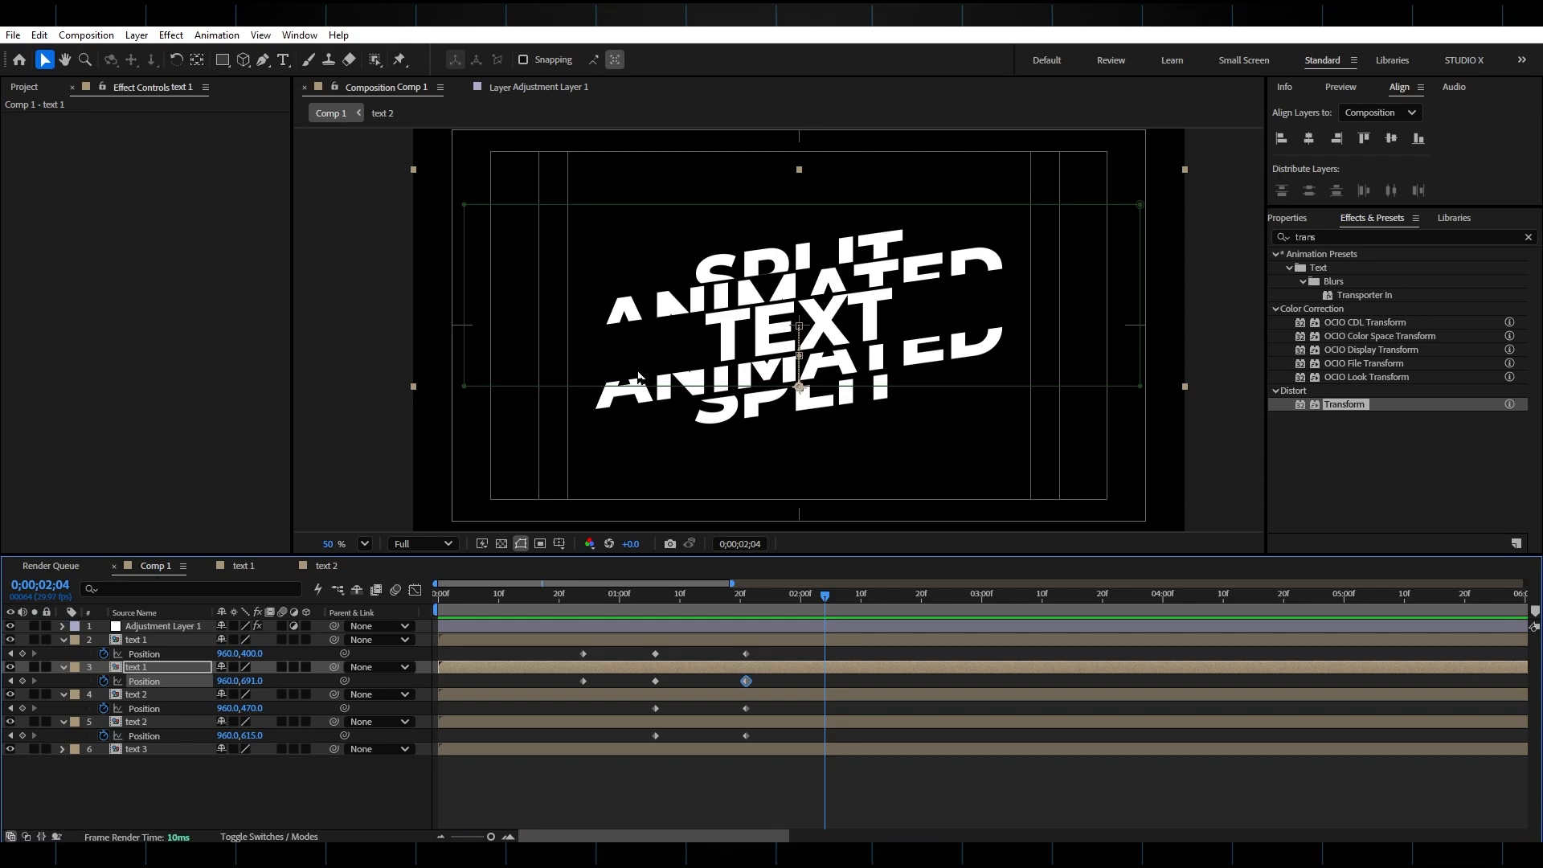
Open the text 2 composition and open the fill colour of the ANIMATED text layer for editing.
left_click(178, 694)
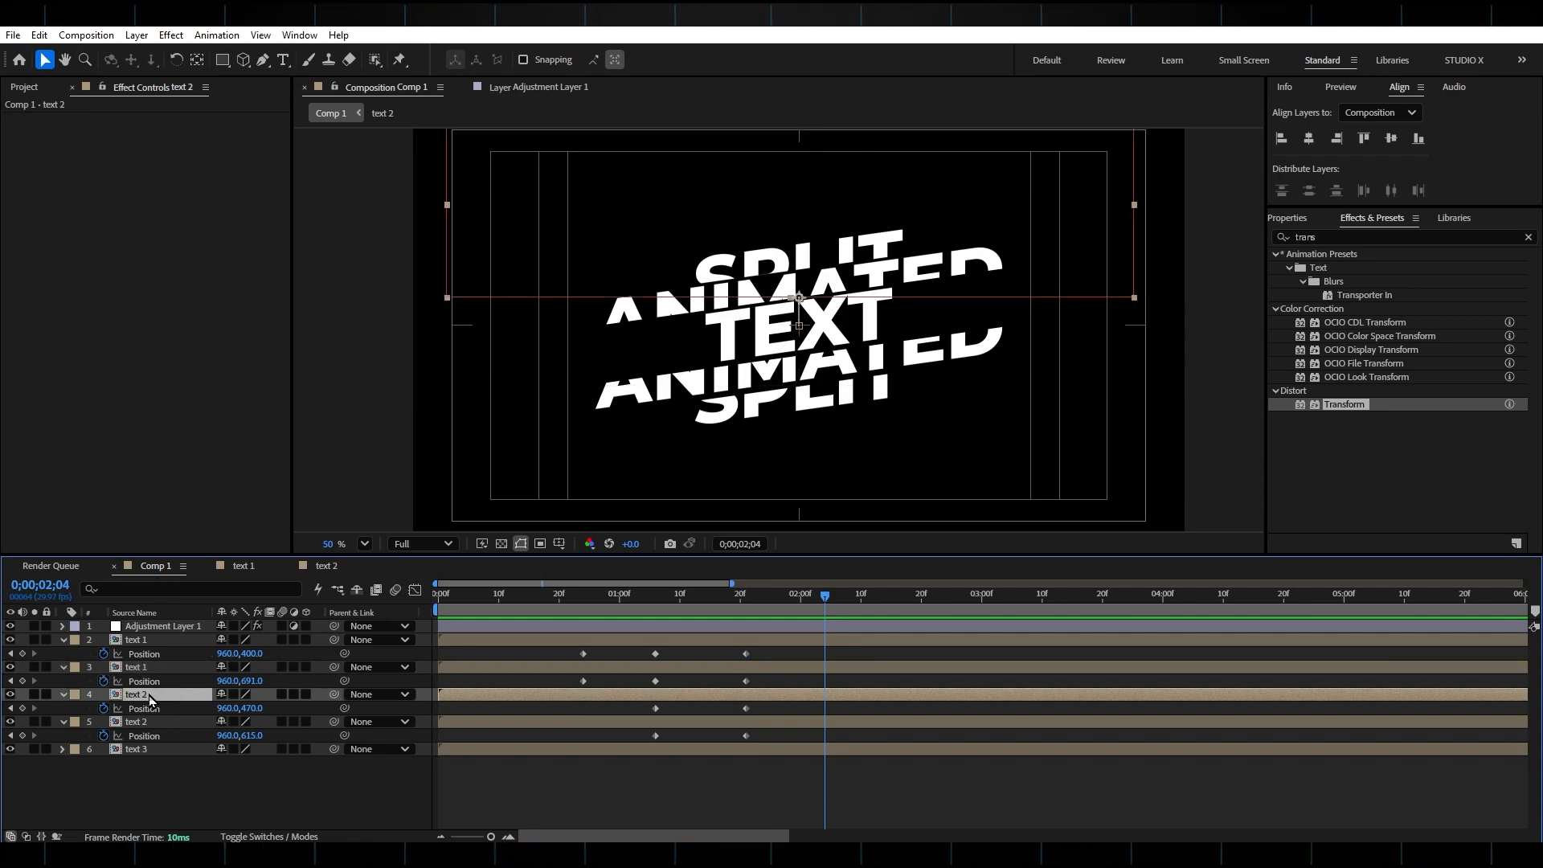
double_click(151, 695)
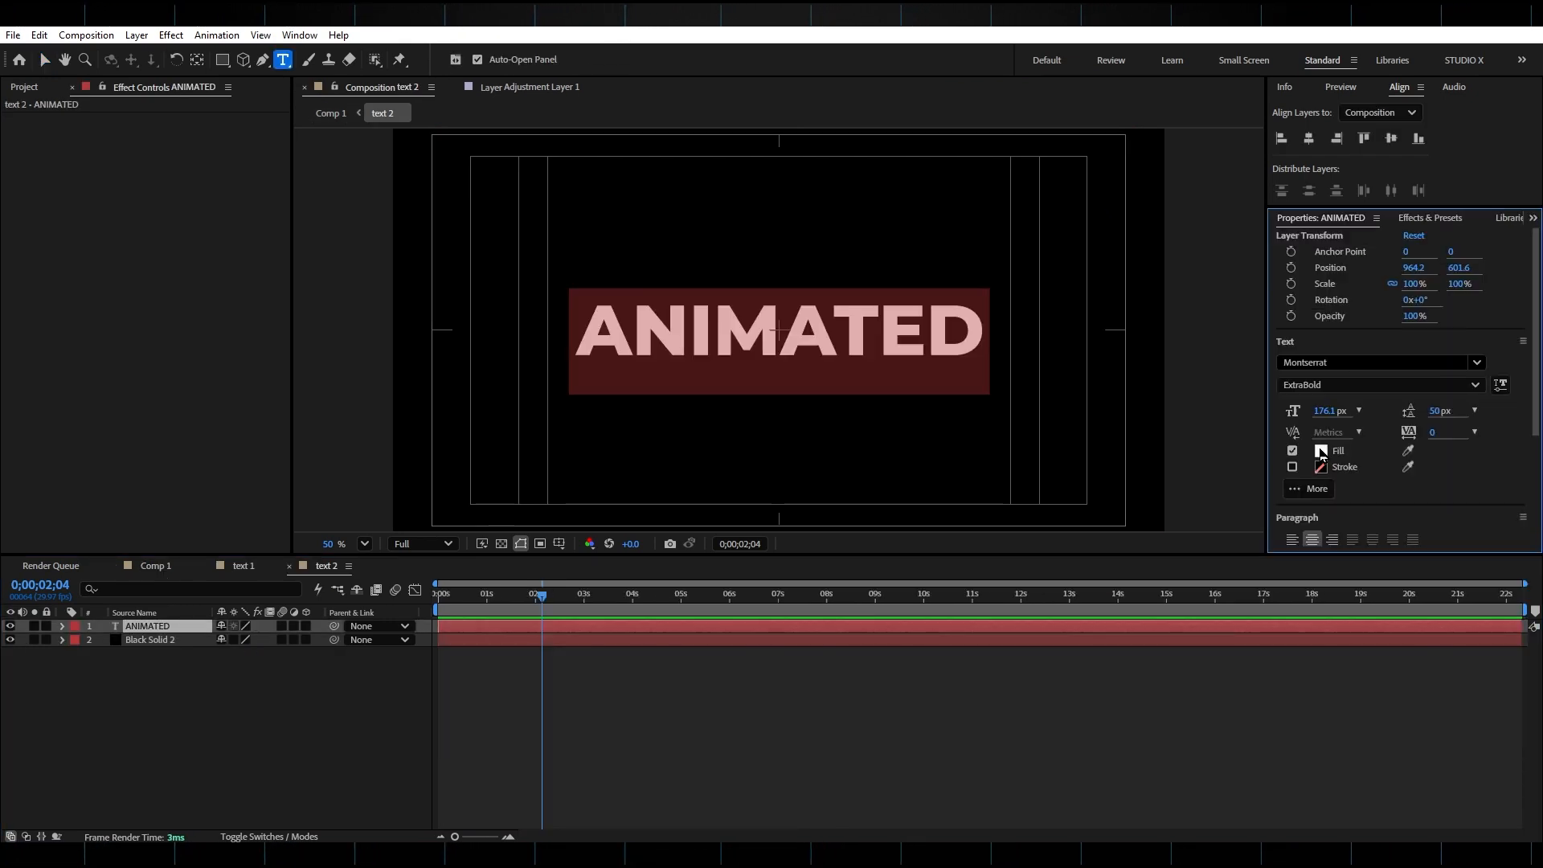
left_click(1322, 451)
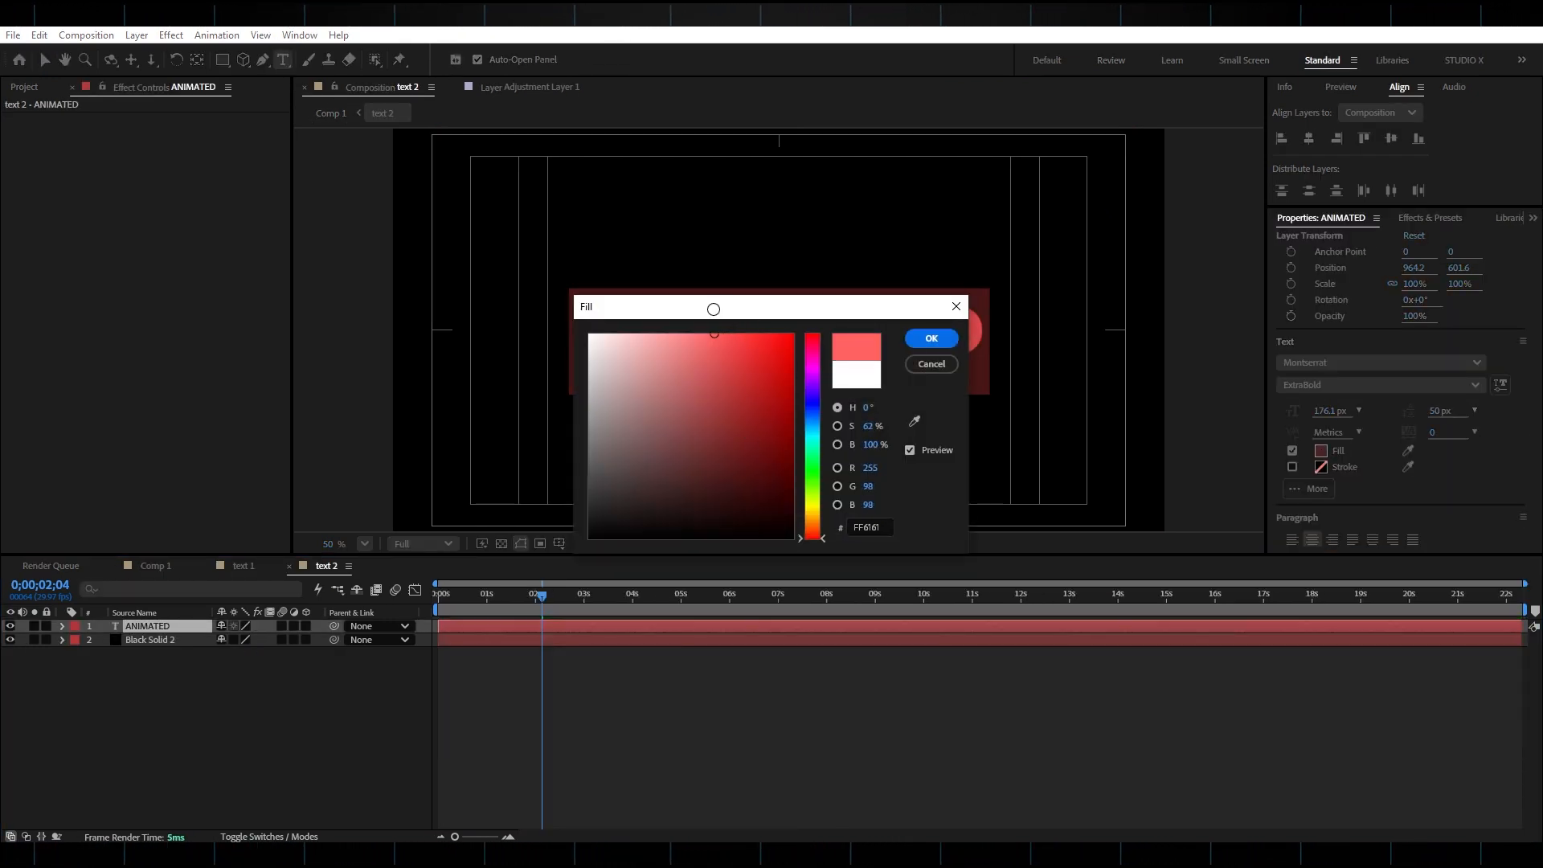